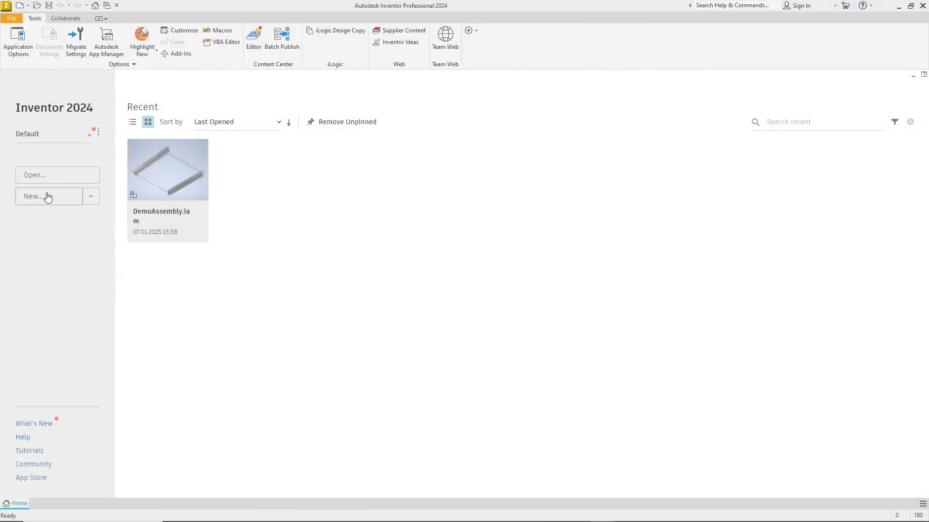
# Step: Save a new Standard (mm) part as PreviewPart.ipt and create a new assembly
pyautogui.click(46, 196)
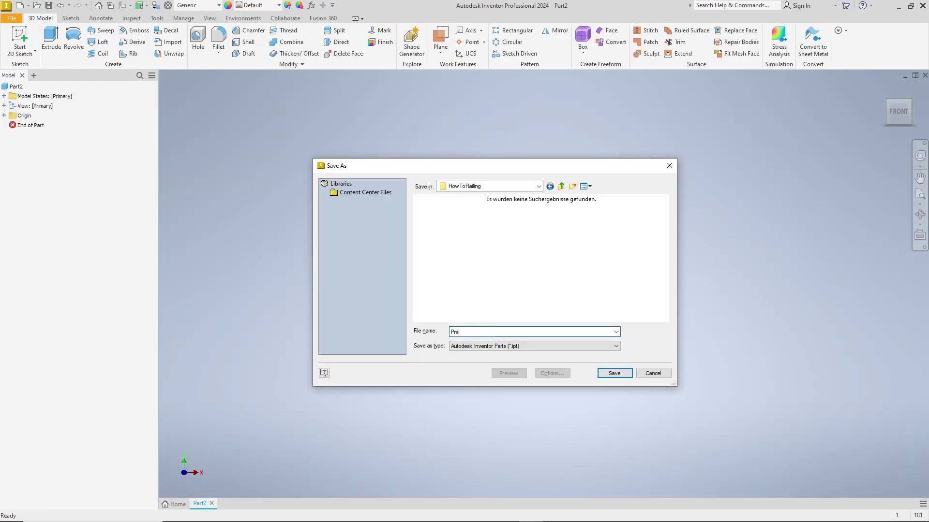
pyautogui.press('Return')
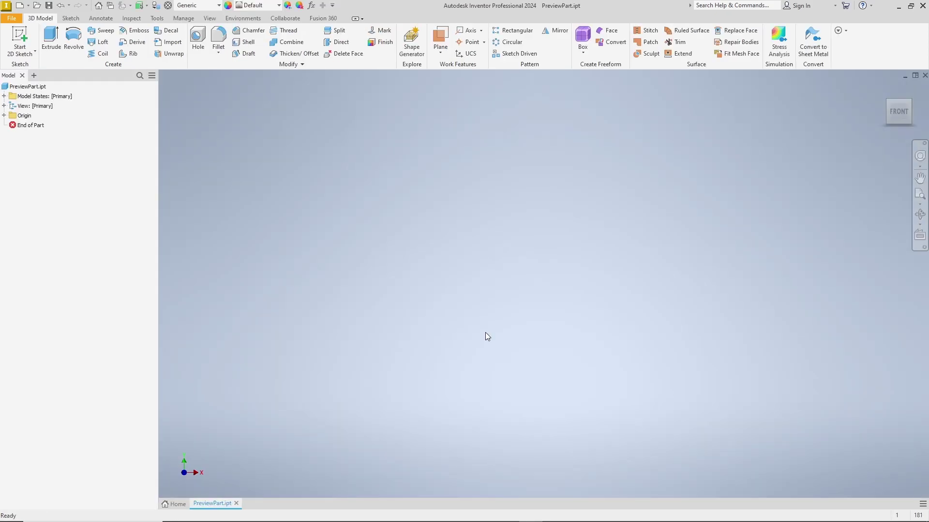
pyautogui.click(11, 18)
pyautogui.moveTo(61, 60)
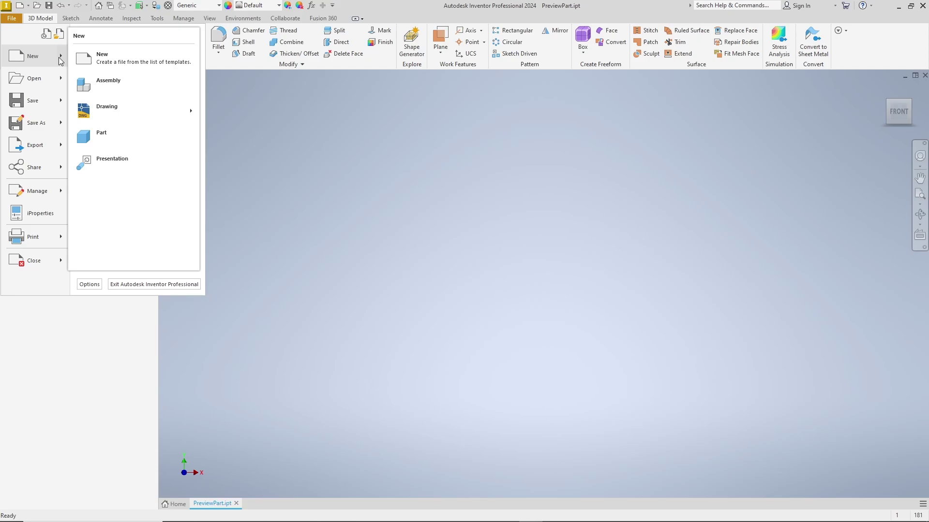
pyautogui.click(108, 80)
# Step: Place PreviewPart.ipt at the origin and save the assembly as TopRailing_1.iam
pyautogui.click(14, 39)
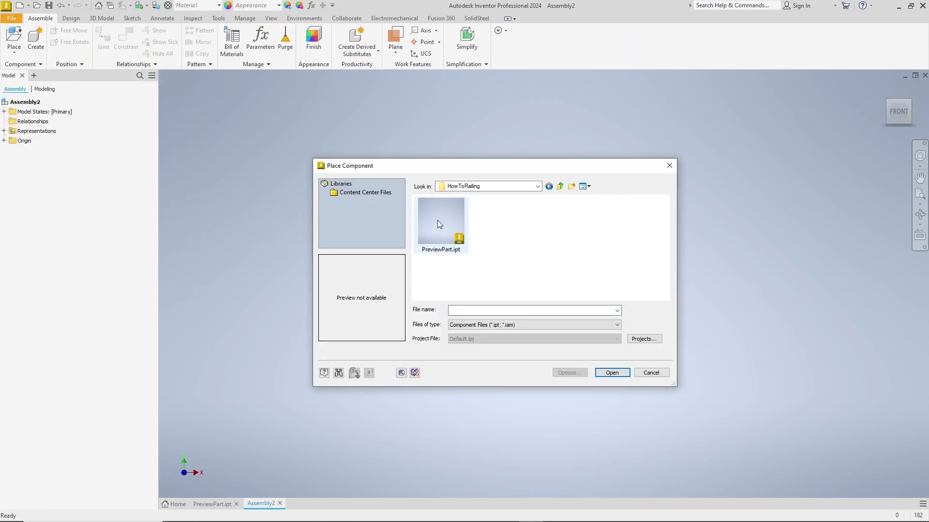
pyautogui.click(439, 224)
pyautogui.click(612, 372)
pyautogui.press('Escape')
pyautogui.hotkey('ctrl', 's')
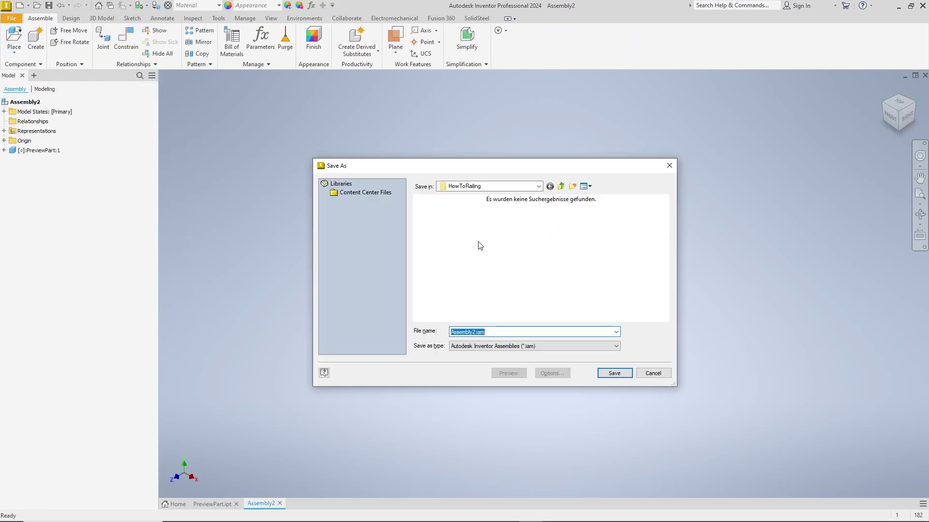
pyautogui.write('TopRailing_1')
pyautogui.press('Return')
# Step: Make the origin Center Point visible and start a 2D sketch on the XY Plane
pyautogui.click(132, 18)
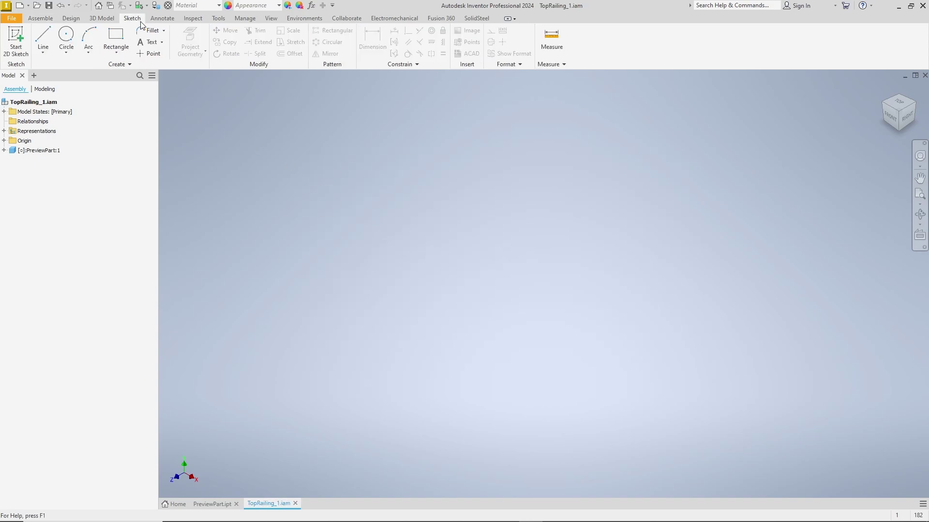
pyautogui.click(4, 141)
pyautogui.rightClick(52, 207)
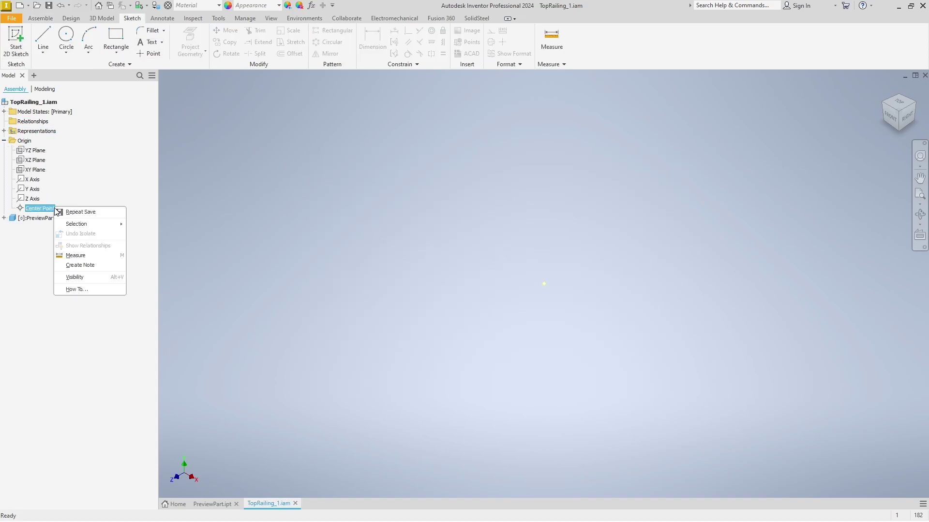
pyautogui.click(75, 277)
pyautogui.click(16, 41)
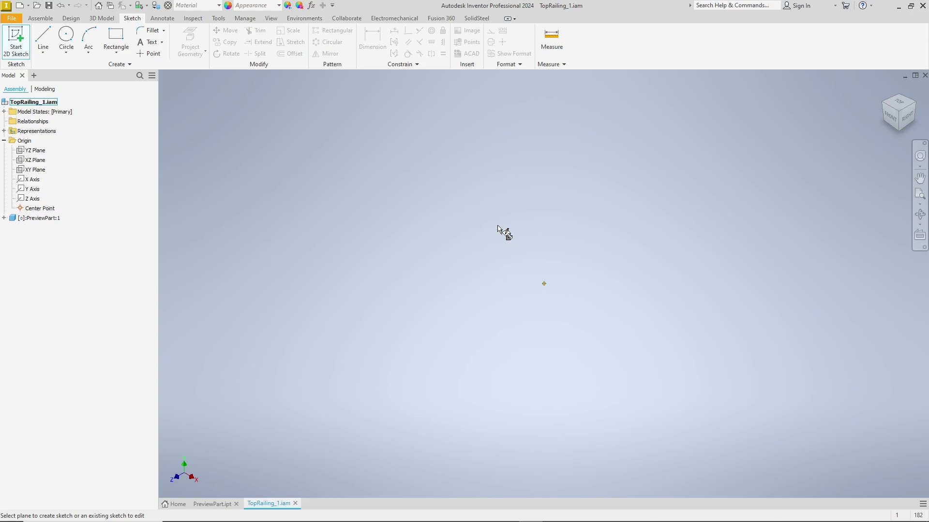
pyautogui.click(41, 169)
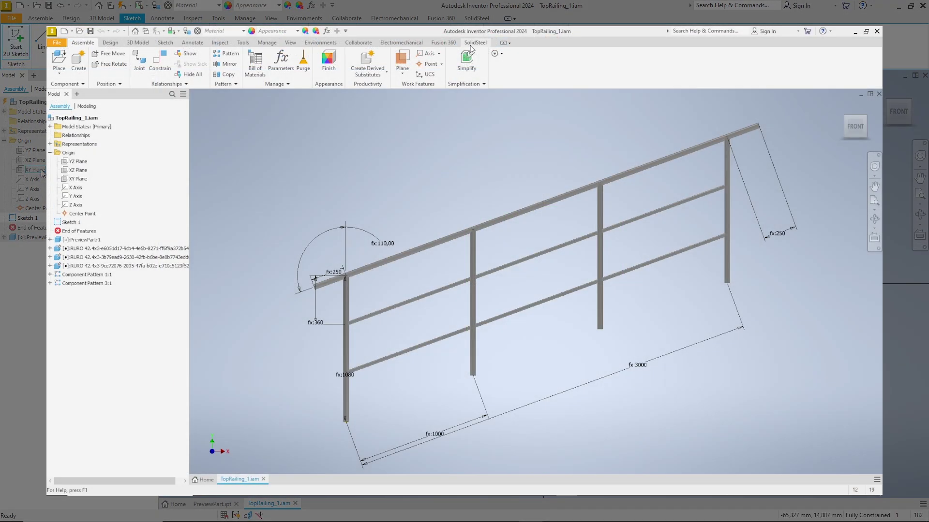
# Step: Set the SolidSteel Settings Top-Direction to X
pyautogui.click(475, 42)
pyautogui.click(666, 59)
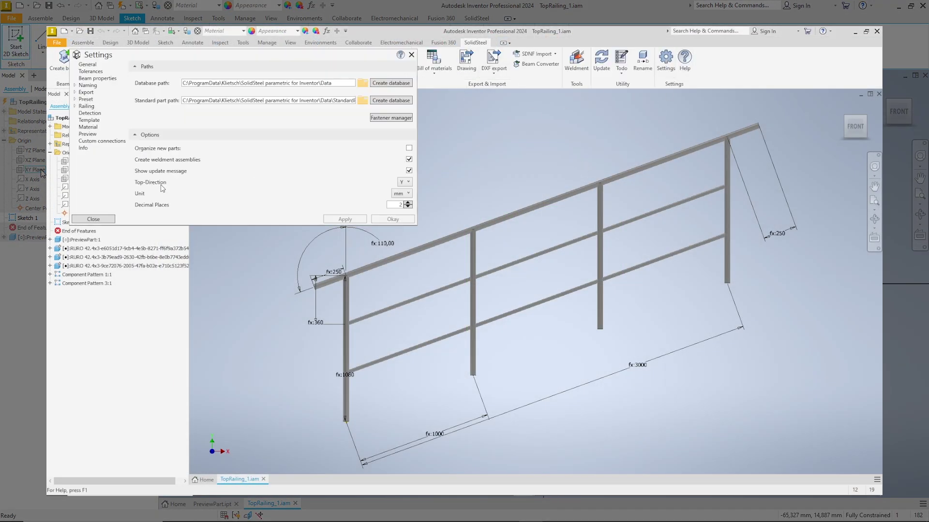
pyautogui.click(407, 182)
pyautogui.click(403, 201)
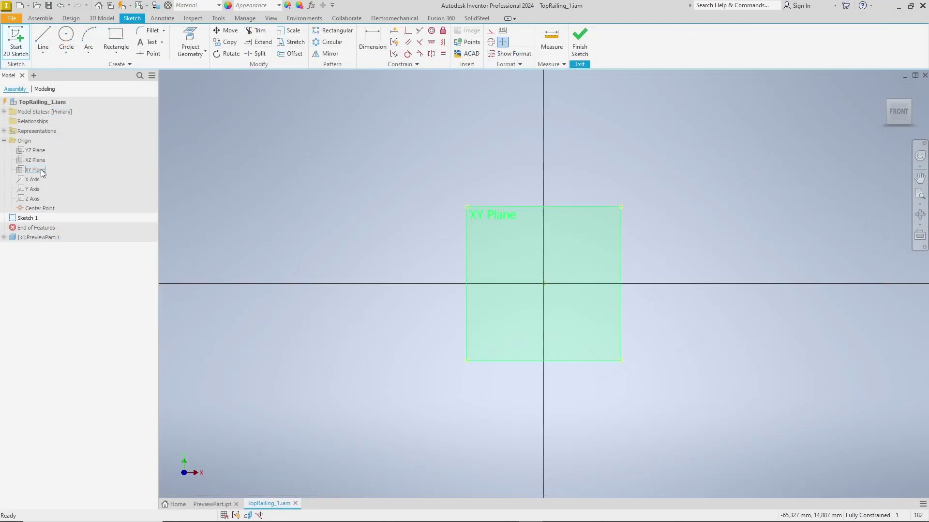
# Step: Draw the first two vertical post lines in the sketch
pyautogui.click(43, 39)
pyautogui.click(376, 257)
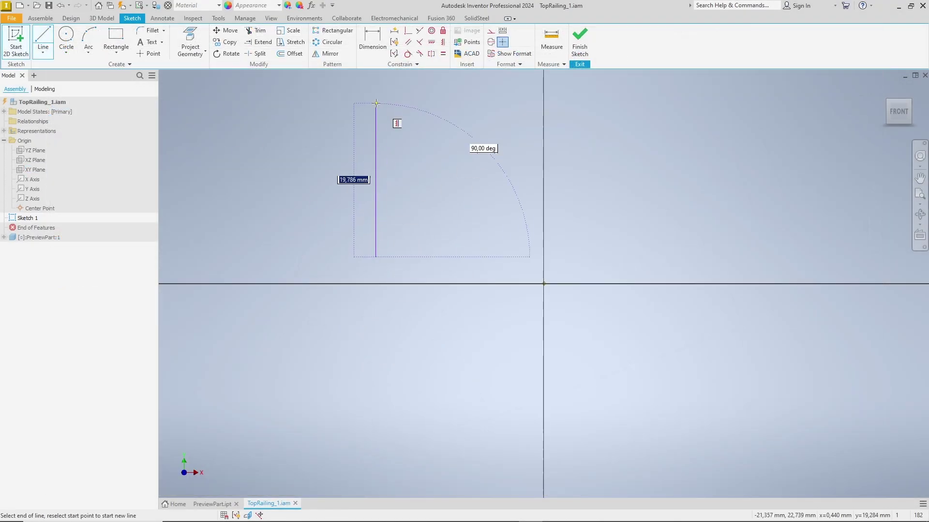
pyautogui.click(376, 103)
pyautogui.rightClick(481, 250)
pyautogui.click(467, 321)
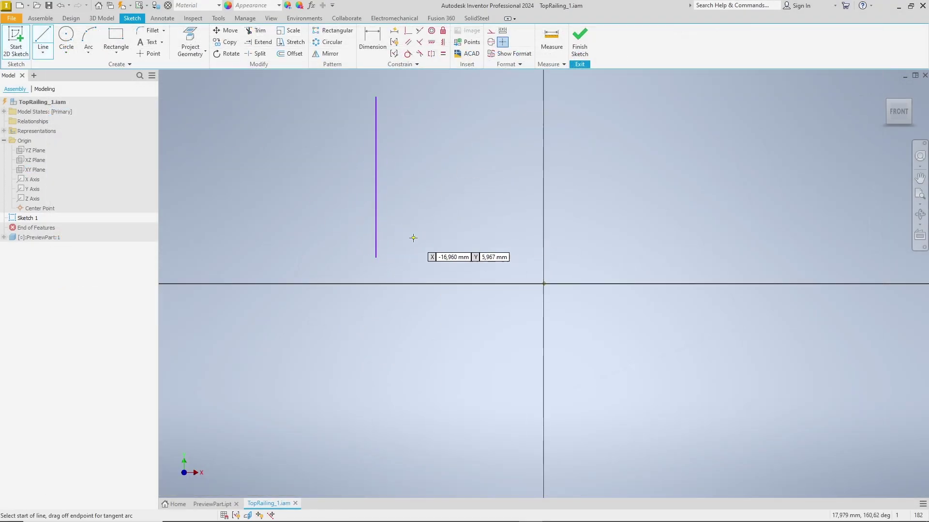
pyautogui.click(422, 235)
pyautogui.click(421, 77)
# Step: Draw the third and fourth vertical post lines
pyautogui.rightClick(556, 227)
pyautogui.click(588, 216)
pyautogui.click(589, 218)
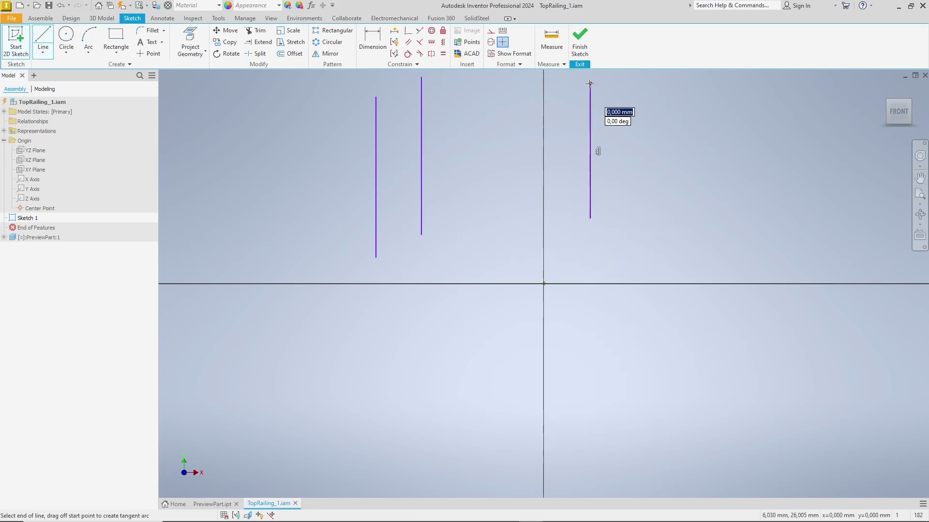
pyautogui.click(590, 84)
pyautogui.click(703, 205)
pyautogui.scroll(-1, 704, 92)
pyautogui.moveTo(704, 91); pyautogui.dragTo(704, 217, button='middle')
pyautogui.click(708, 79)
pyautogui.press('Escape')
# Step: Draw the long sloped top rail and shorter sloped rail, and make the second post construction geometry
pyautogui.rightClick(342, 188)
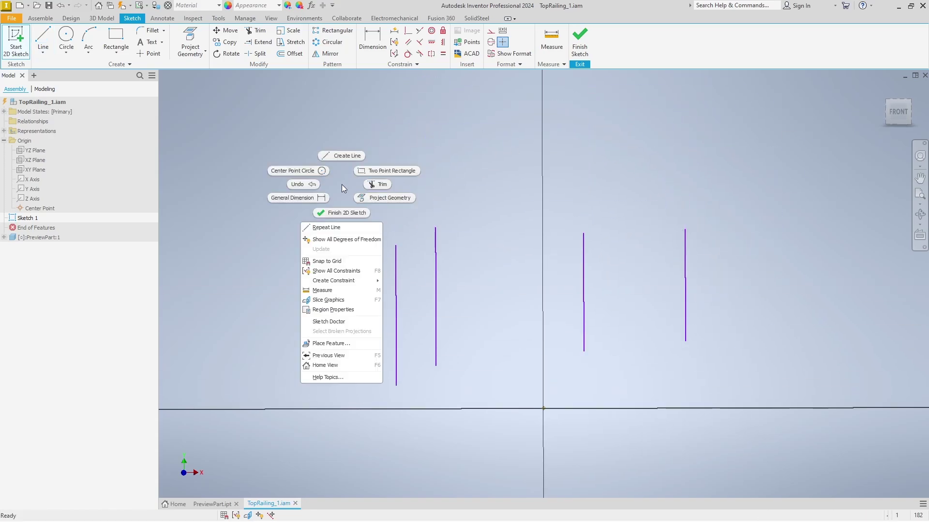
pyautogui.click(341, 182)
pyautogui.click(339, 185)
pyautogui.doubleClick(782, 144)
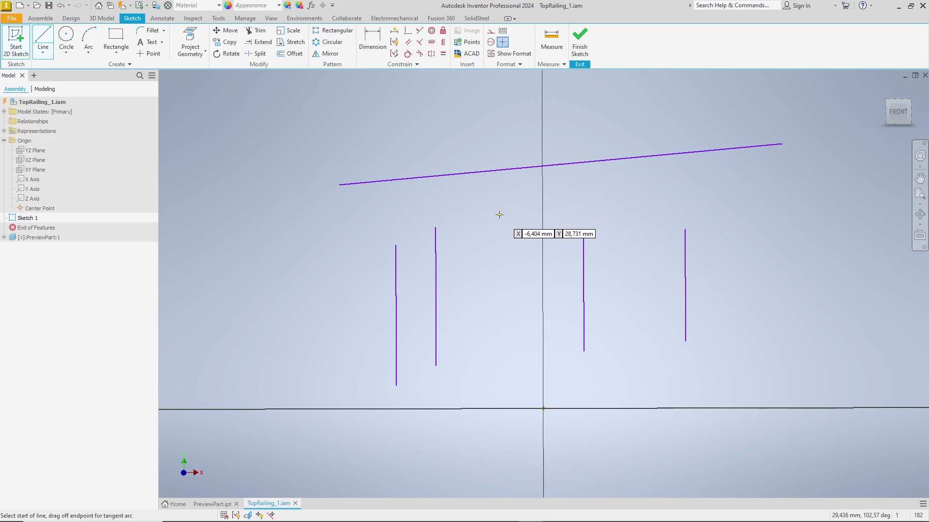
pyautogui.click(553, 212)
pyautogui.click(655, 196)
pyautogui.press('Escape')
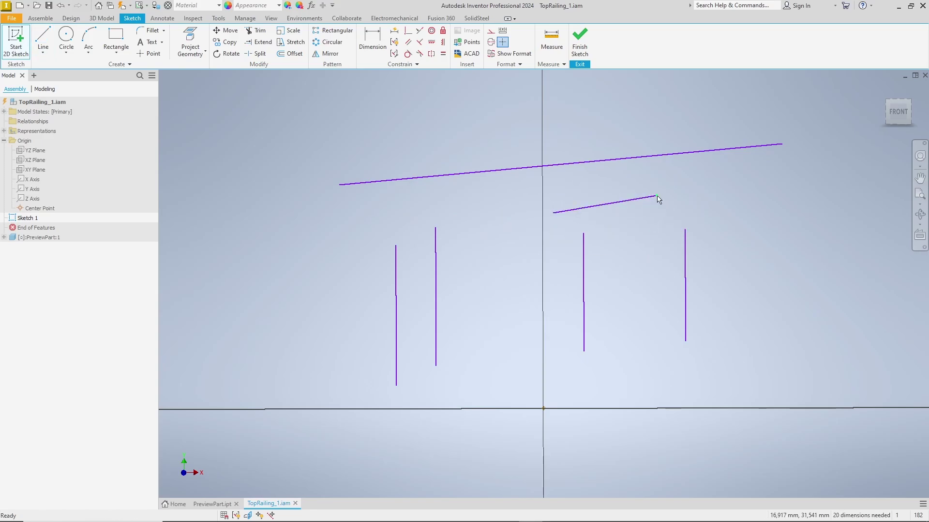
pyautogui.rightClick(436, 292)
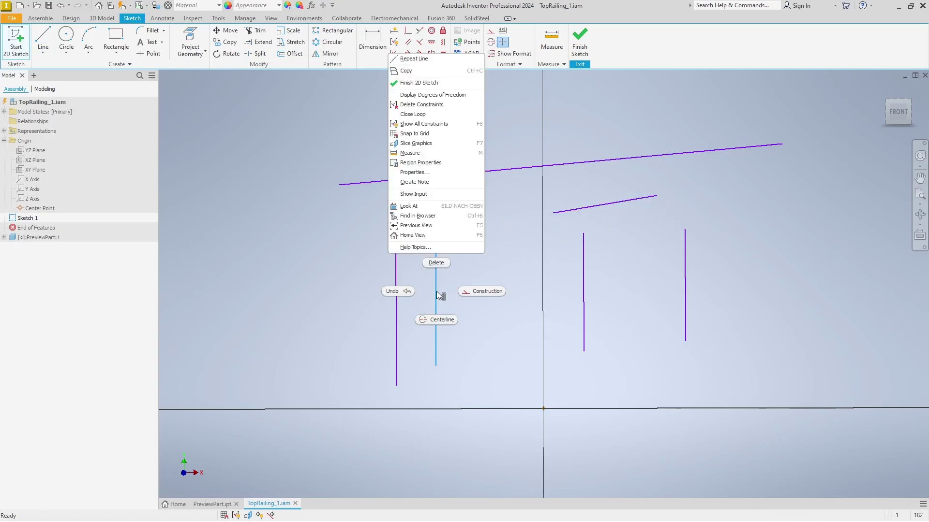
pyautogui.click(495, 297)
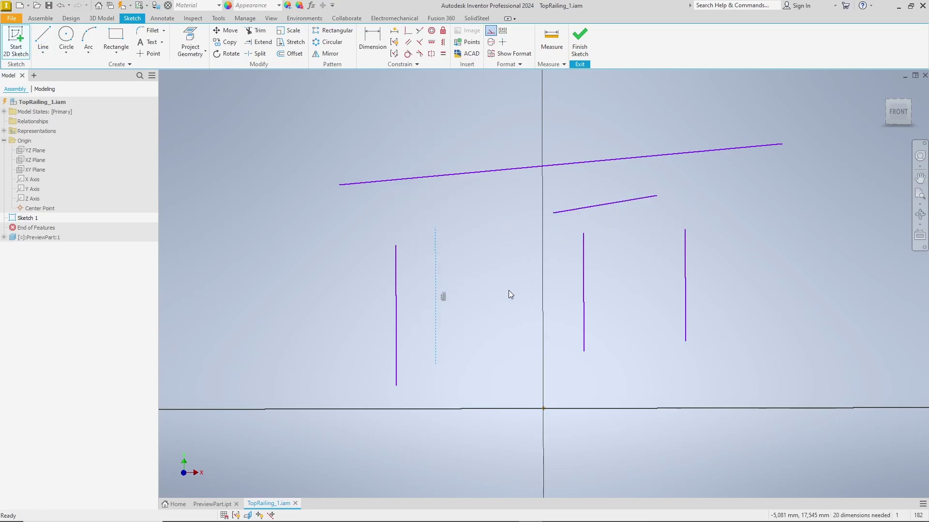
# Step: Make the construction line and left post bottom endpoints coincident with the origin point
pyautogui.click(408, 32)
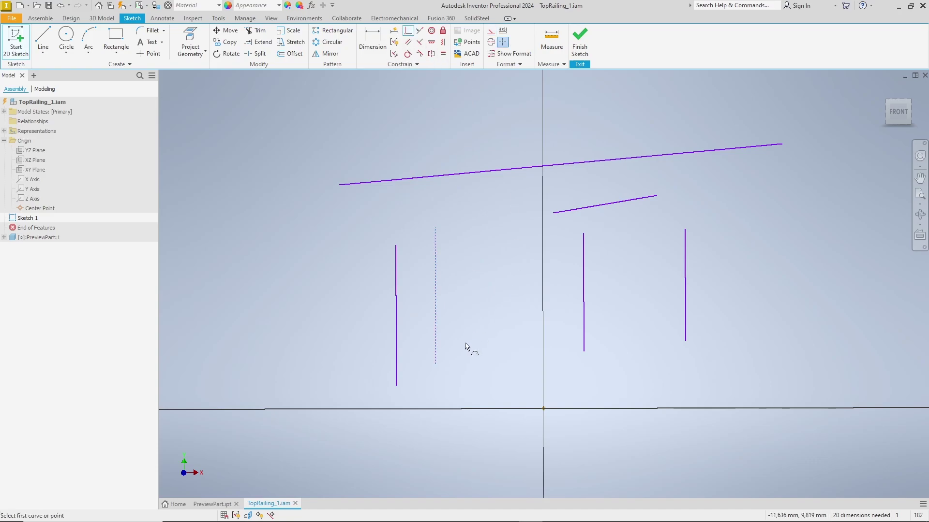
pyautogui.click(436, 368)
pyautogui.click(543, 408)
pyautogui.click(396, 386)
pyautogui.click(544, 409)
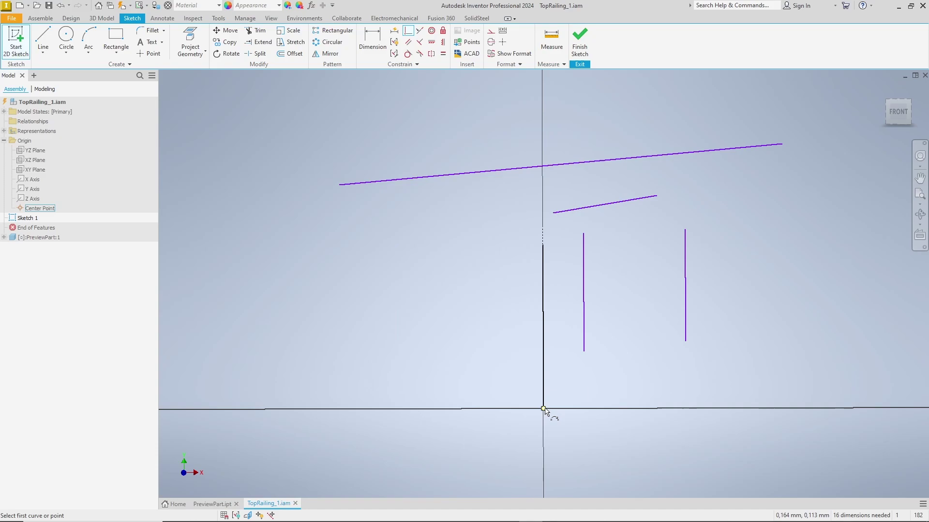
# Step: Make the right and middle vertical lines equal in length to the origin line
pyautogui.click(443, 53)
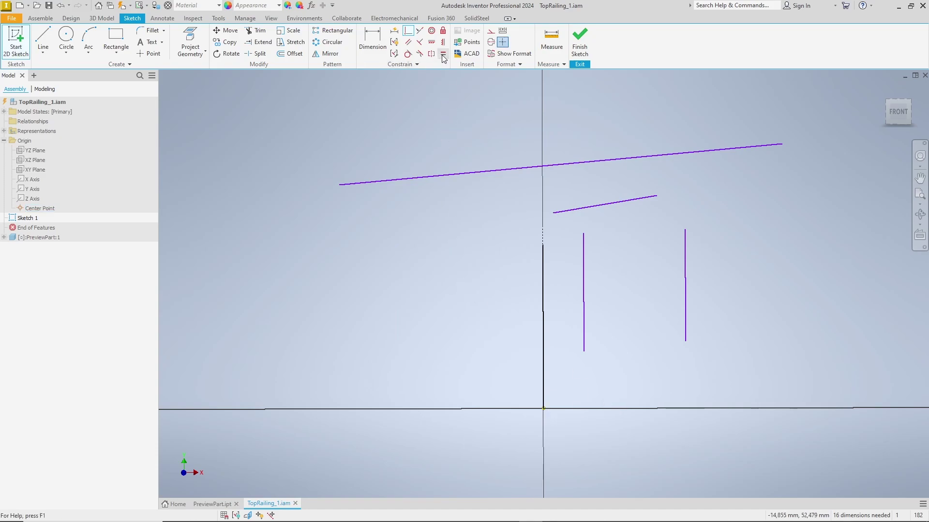
pyautogui.click(685, 284)
pyautogui.click(544, 364)
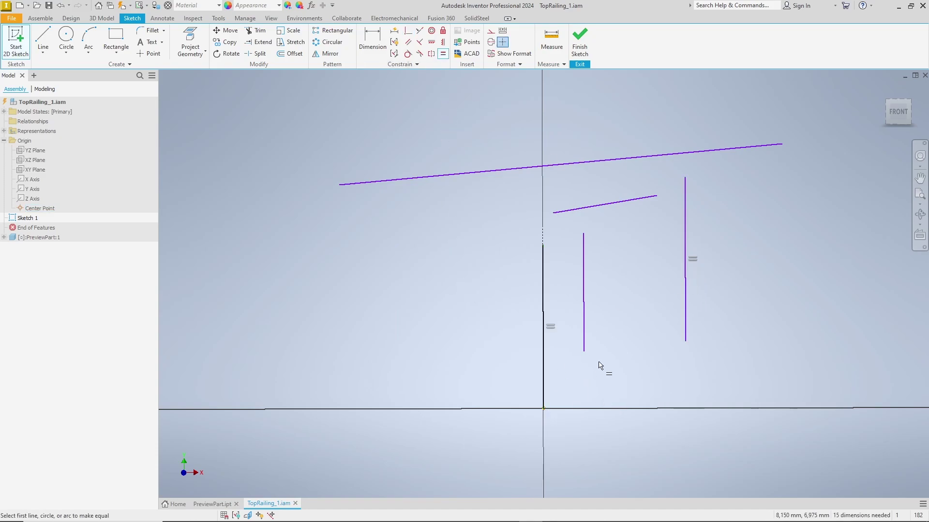
pyautogui.click(584, 322)
pyautogui.click(543, 366)
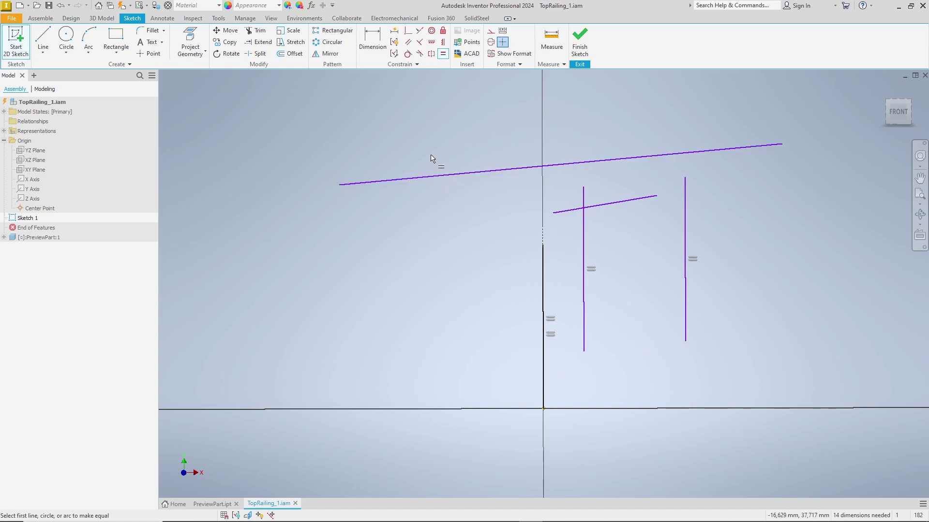
# Step: Join the top rail and the right and middle post tops, and attach the short rail to the origin post
pyautogui.click(407, 32)
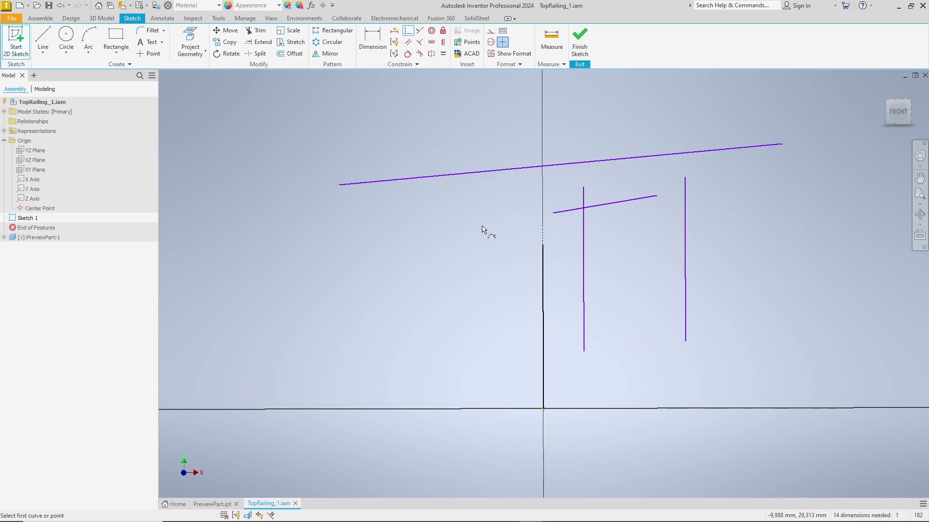
pyautogui.click(543, 249)
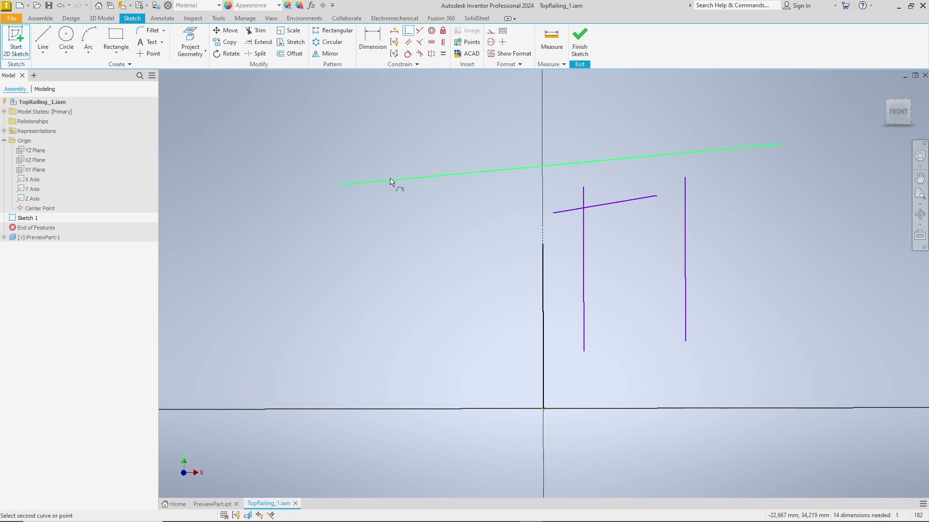
pyautogui.click(391, 182)
pyautogui.click(688, 187)
pyautogui.click(750, 227)
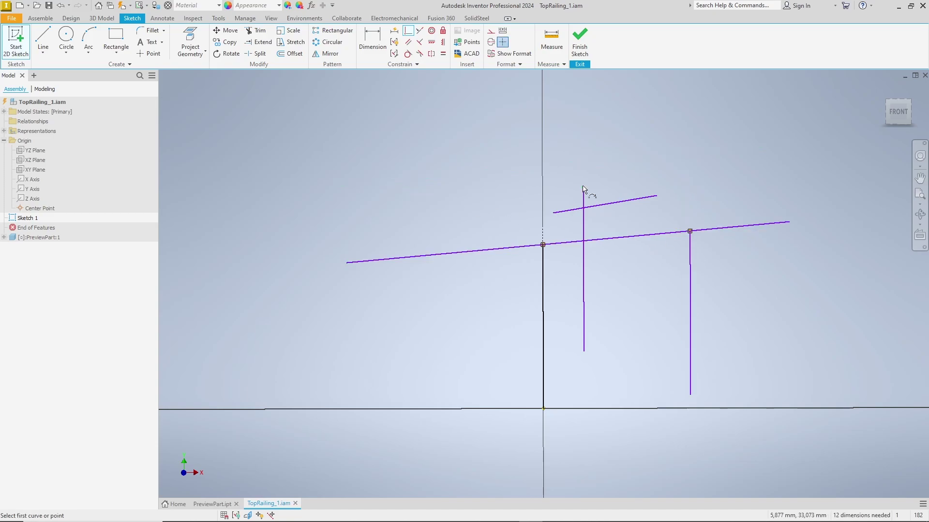
pyautogui.click(586, 193)
pyautogui.click(622, 240)
pyautogui.click(552, 213)
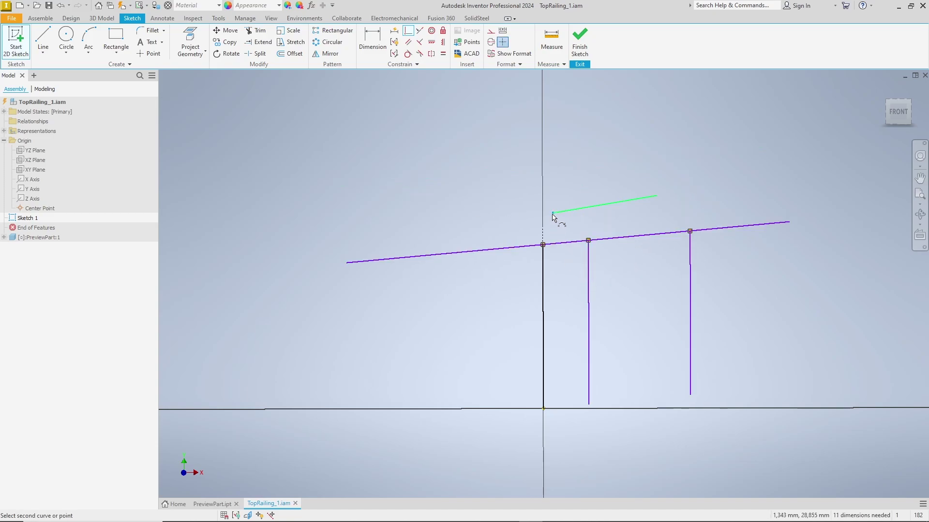
pyautogui.click(543, 222)
pyautogui.press('Escape')
pyautogui.moveTo(543, 214); pyautogui.dragTo(543, 292)
# Step: Attach the short rail's upper end to the middle post and make it parallel to the top rail
pyautogui.click(408, 30)
pyautogui.click(646, 196)
pyautogui.click(589, 271)
pyautogui.press('Escape')
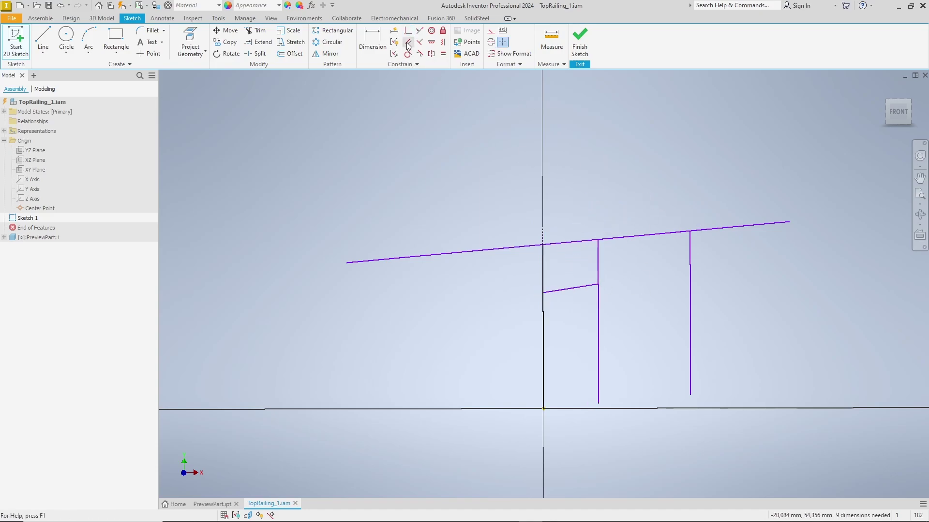
pyautogui.click(408, 43)
pyautogui.click(575, 289)
pyautogui.click(578, 242)
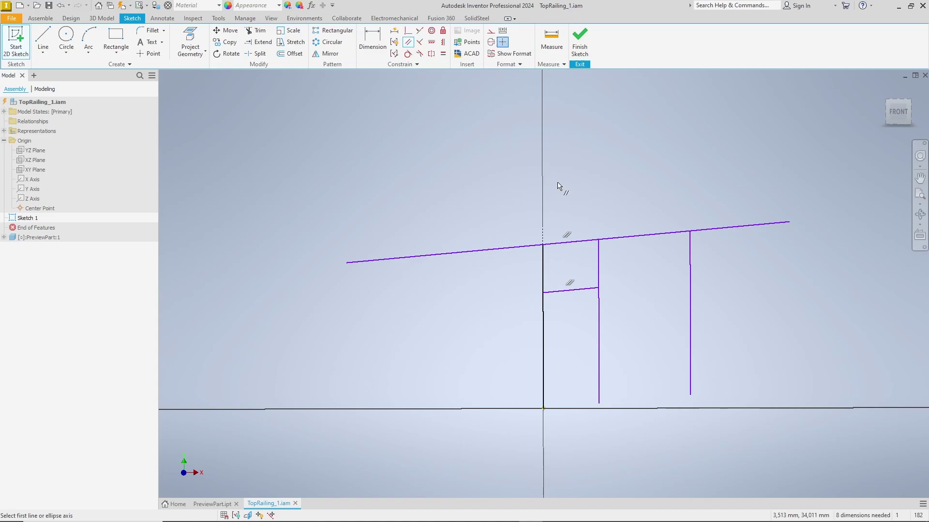
pyautogui.press('Escape')
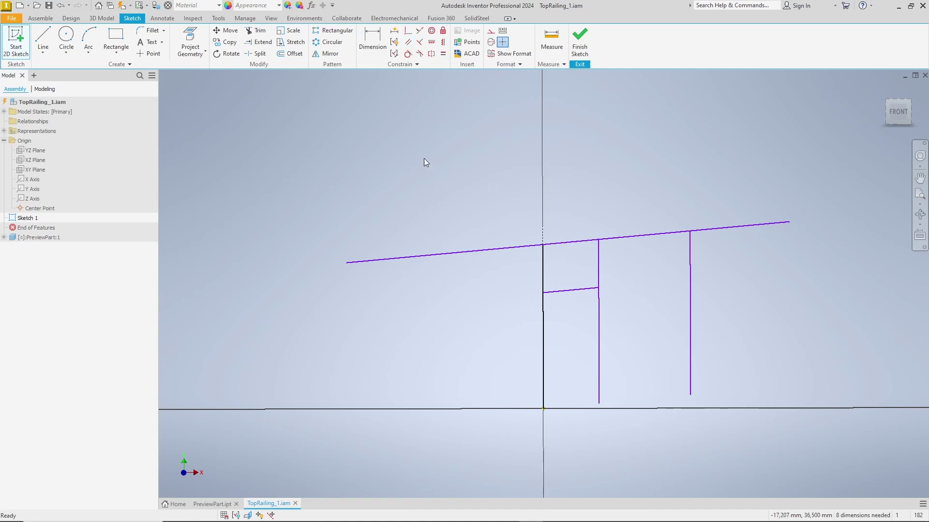
# Step: Dimension the vertical post height as 1000
pyautogui.press('d')
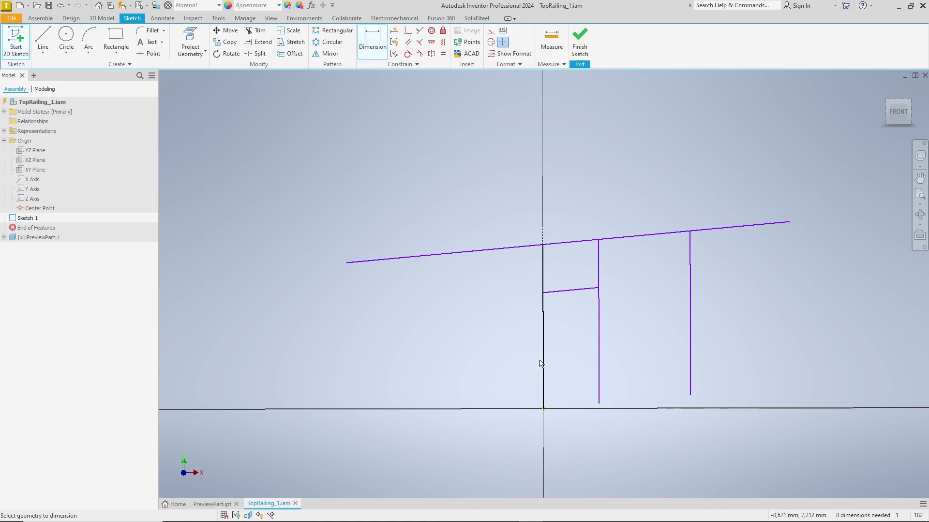
pyautogui.click(543, 366)
pyautogui.click(493, 357)
pyautogui.write('1000')
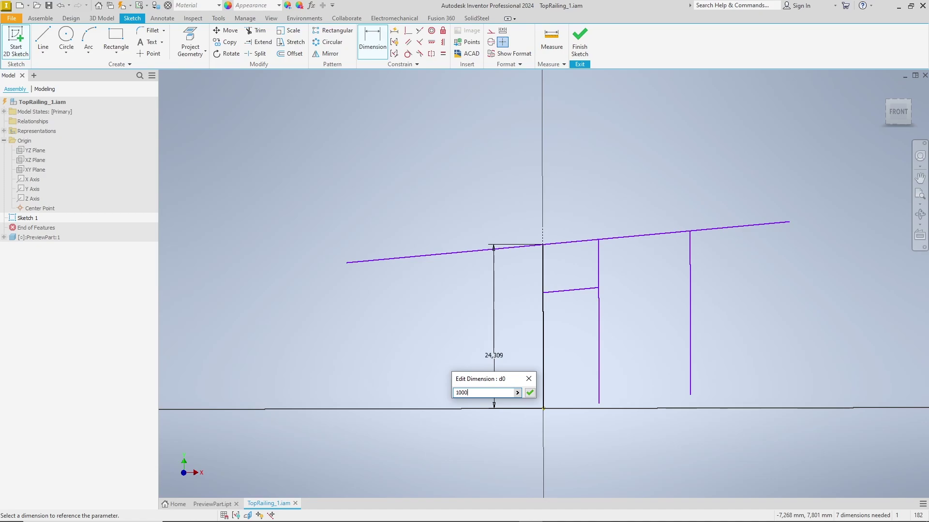
pyautogui.press('Return')
pyautogui.scroll(5, 495, 358)
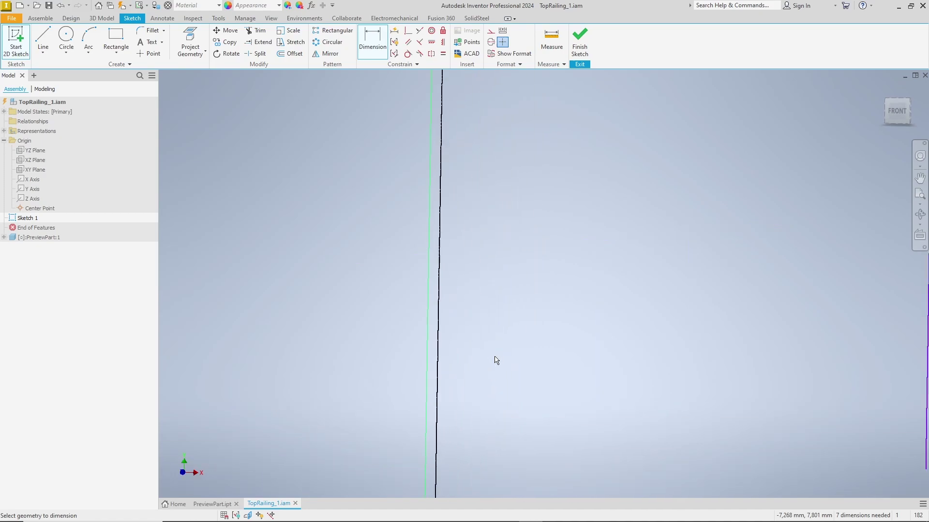
pyautogui.scroll(3, 495, 358)
pyautogui.press('Escape')
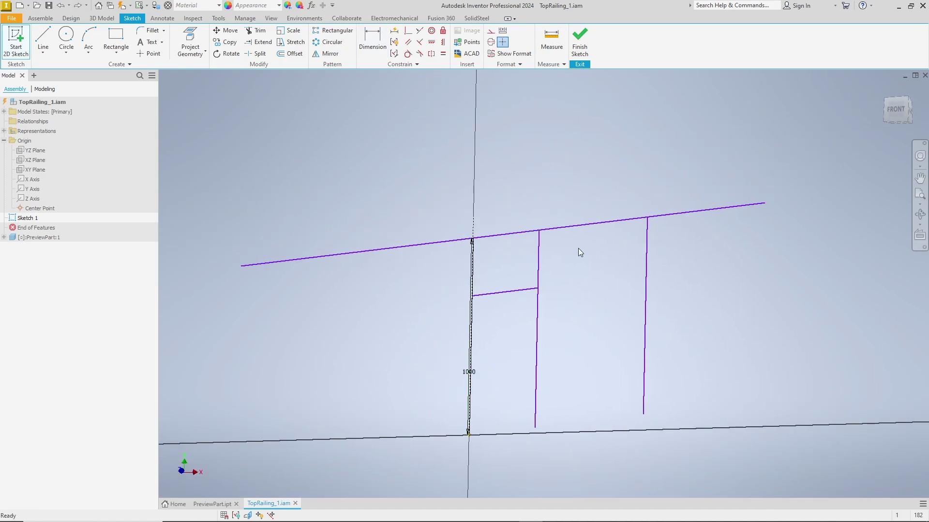
# Step: Add aligned 400 dimensions for the left and right top rail overhangs
pyautogui.press('d')
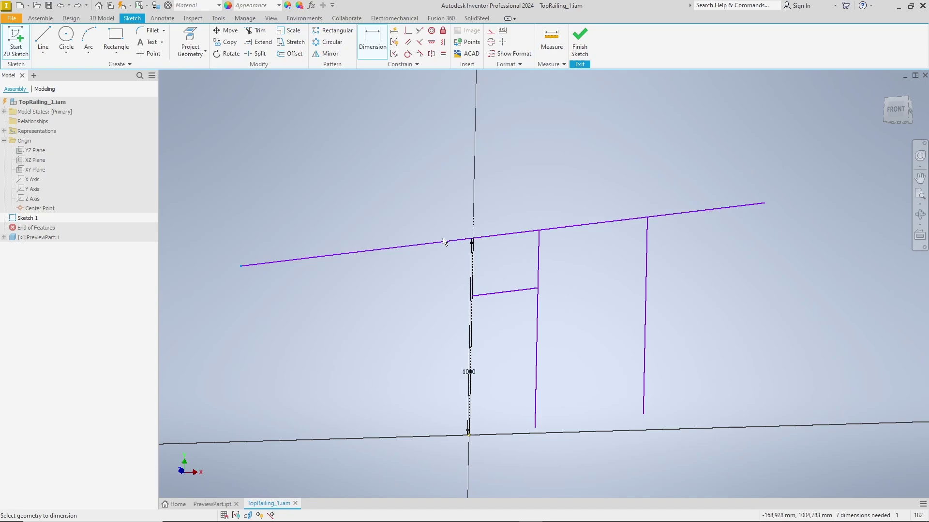
pyautogui.click(444, 241)
pyautogui.rightClick(329, 223)
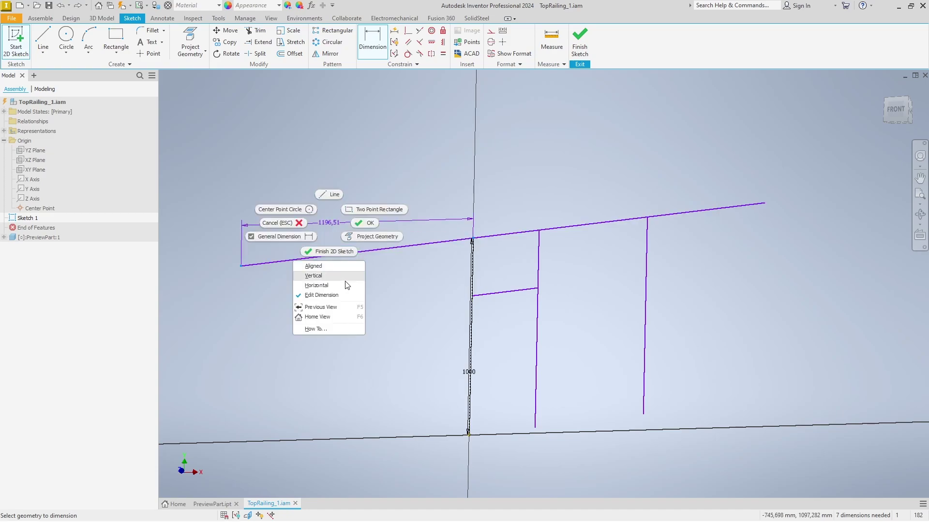
pyautogui.click(339, 266)
pyautogui.click(343, 240)
pyautogui.write('400')
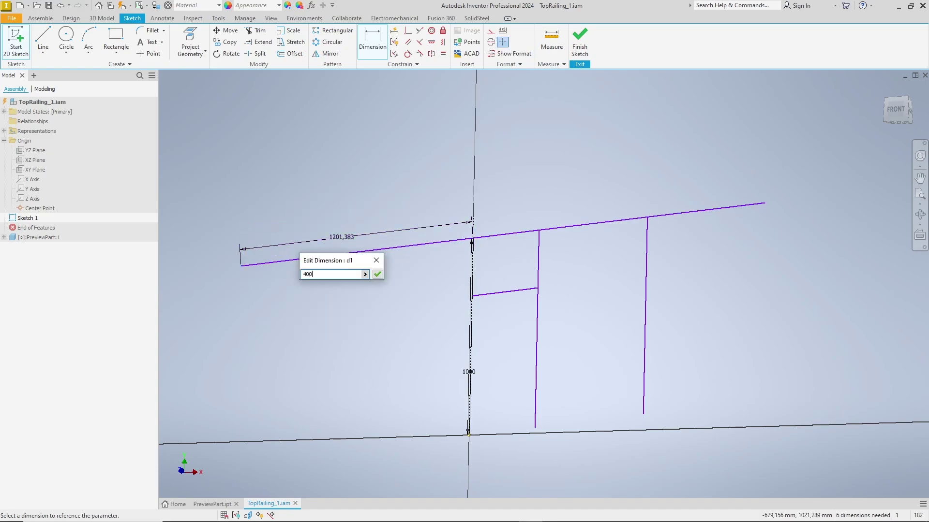
pyautogui.press('Return')
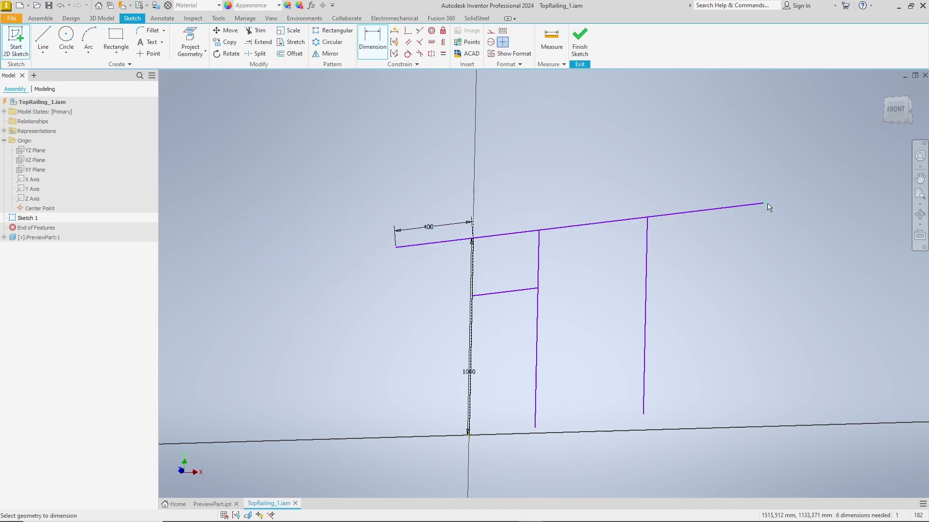
pyautogui.click(767, 205)
pyautogui.click(648, 218)
pyautogui.rightClick(674, 175)
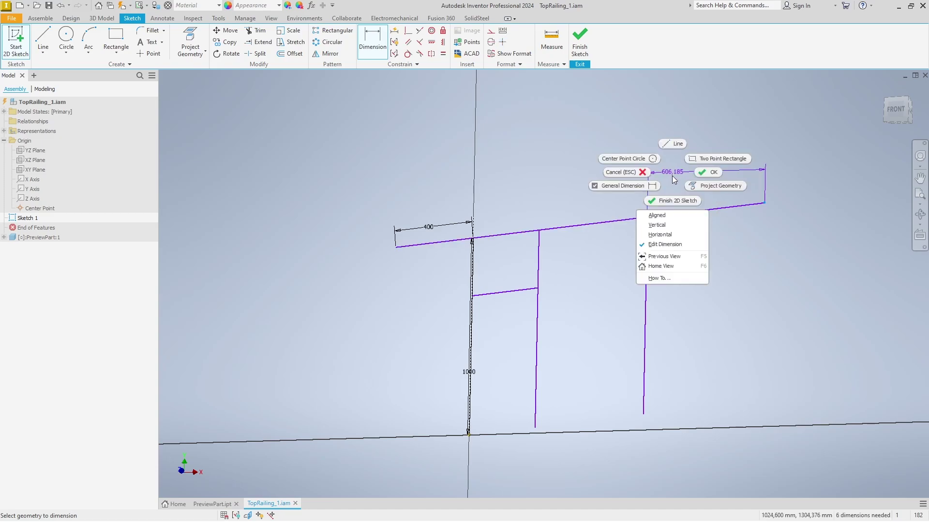
pyautogui.click(667, 215)
pyautogui.click(699, 198)
pyautogui.write('400')
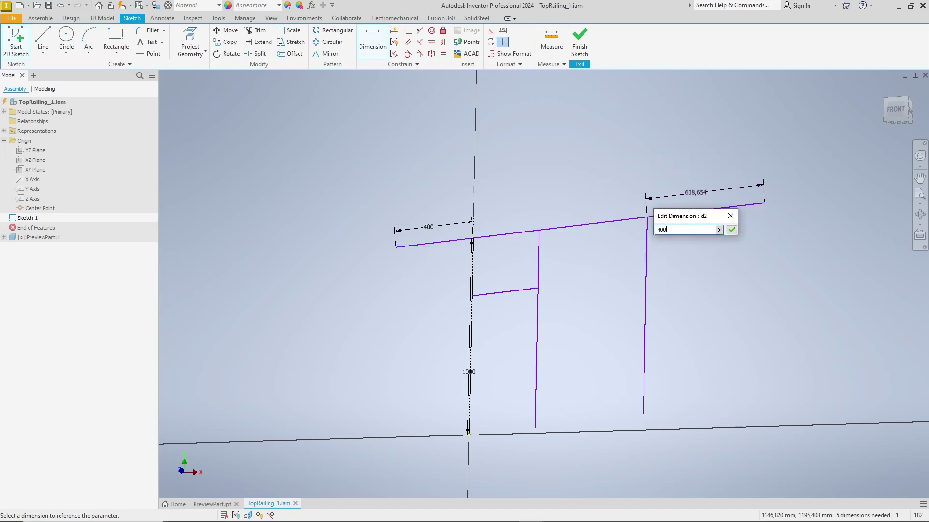
pyautogui.press('Return')
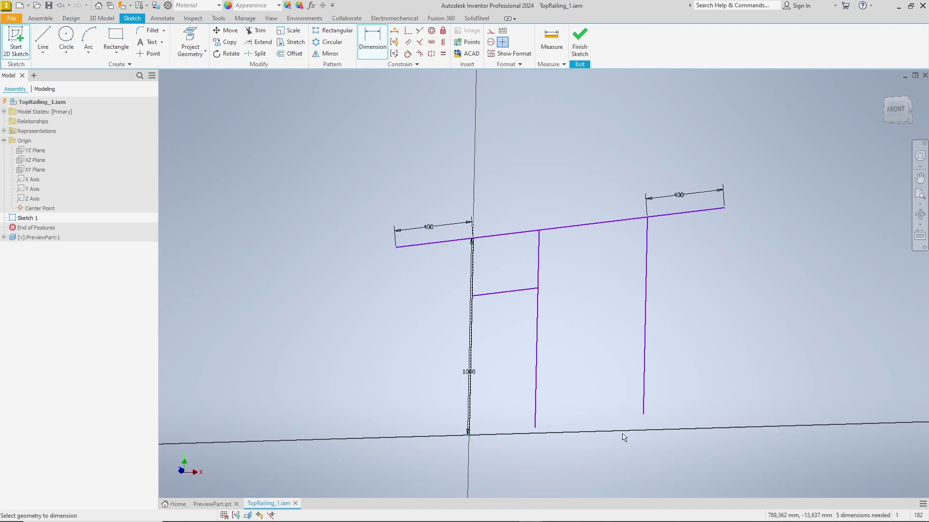
# Step: Dimension the outer post spacing as 3000 and the middle post spacing as 1000
pyautogui.click(643, 415)
pyautogui.rightClick(603, 379)
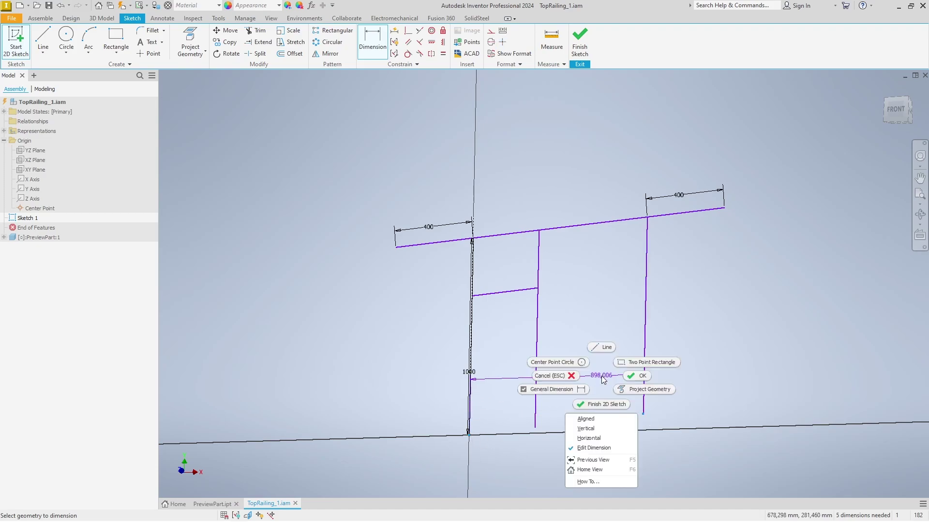
pyautogui.click(586, 419)
pyautogui.click(599, 415)
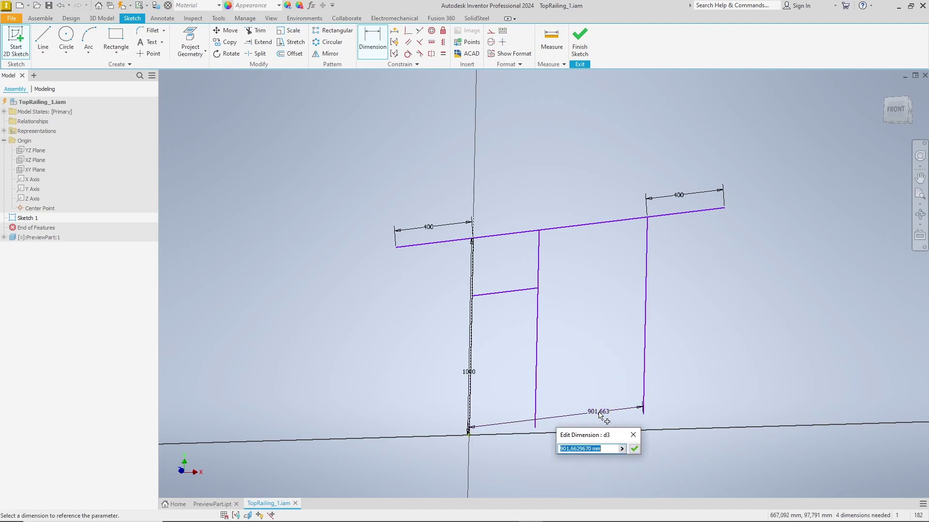
pyautogui.write('3000')
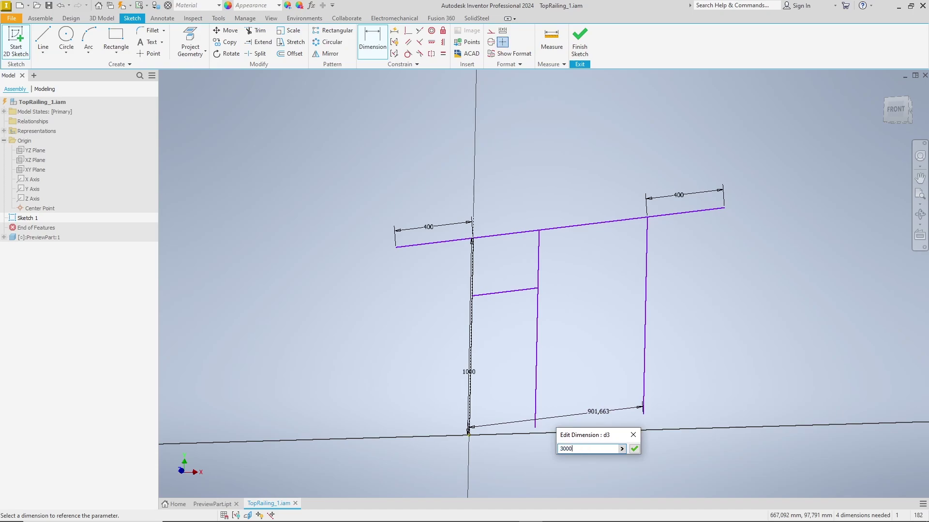
pyautogui.press('Return')
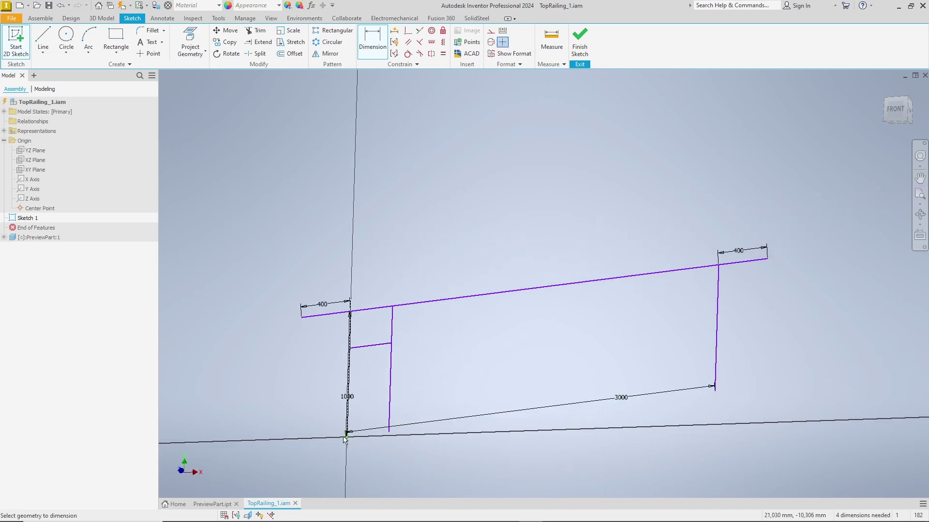
pyautogui.click(390, 434)
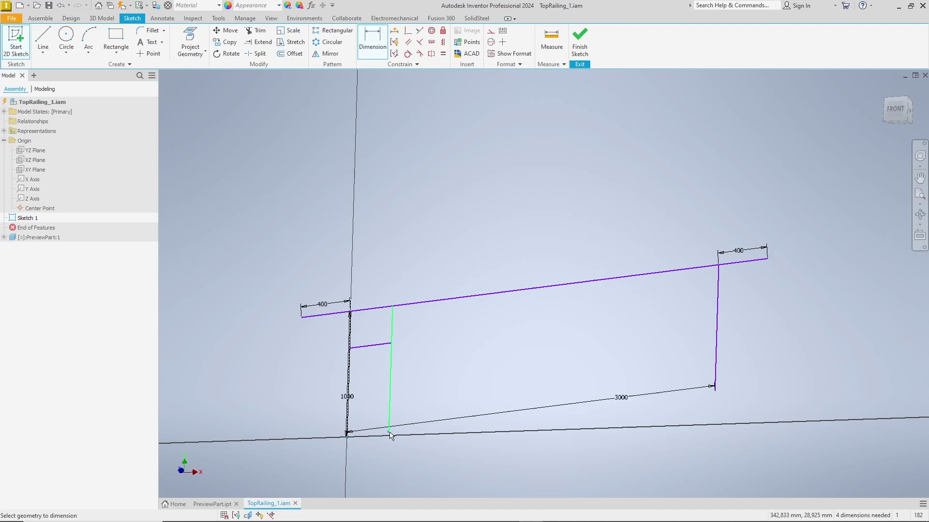
pyautogui.click(348, 421)
pyautogui.rightClick(370, 463)
pyautogui.click(370, 376)
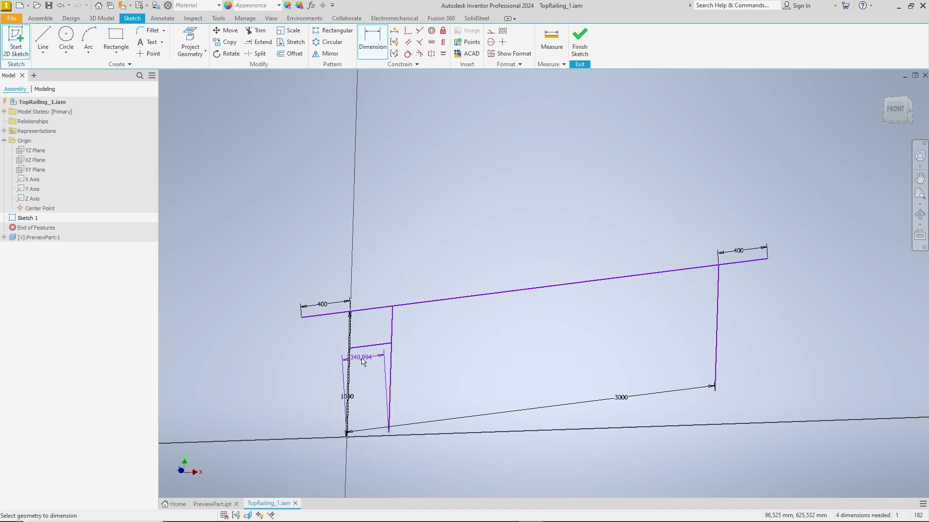
pyautogui.click(375, 459)
pyautogui.write('100')
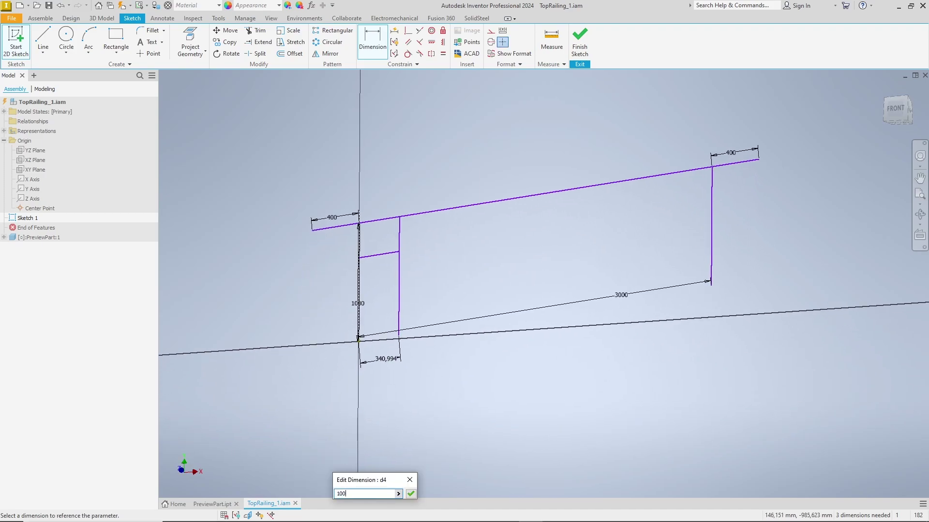
pyautogui.write('0')
pyautogui.press('Return')
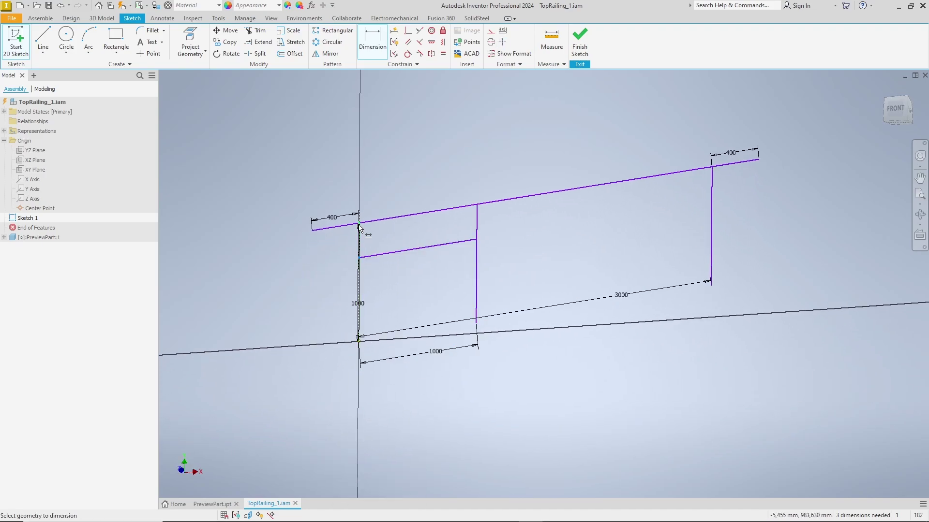
# Step: Set a 300 brace drop and an 80° rail angle, then view the sketch from the front
pyautogui.click(359, 227)
pyautogui.click(359, 258)
pyautogui.click(332, 260)
pyautogui.write('300')
pyautogui.press('Return')
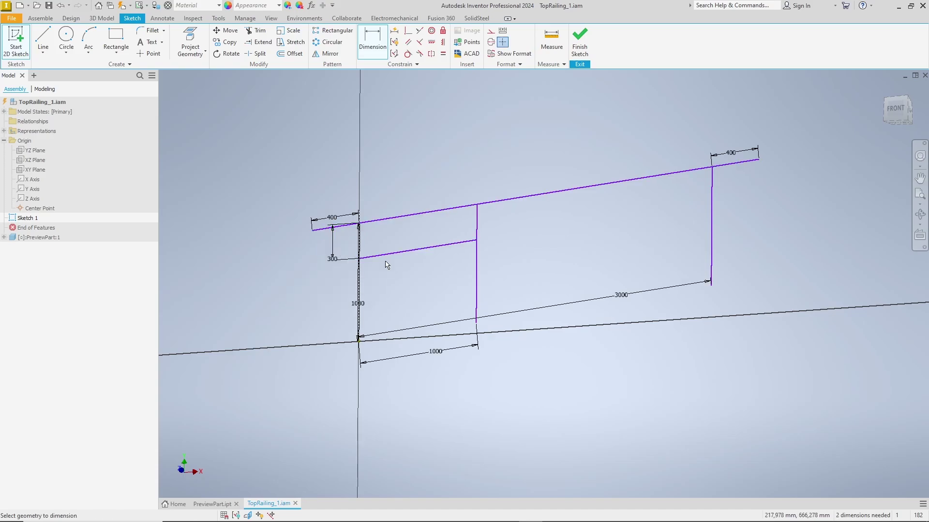
pyautogui.click(389, 219)
pyautogui.click(359, 194)
pyautogui.click(391, 183)
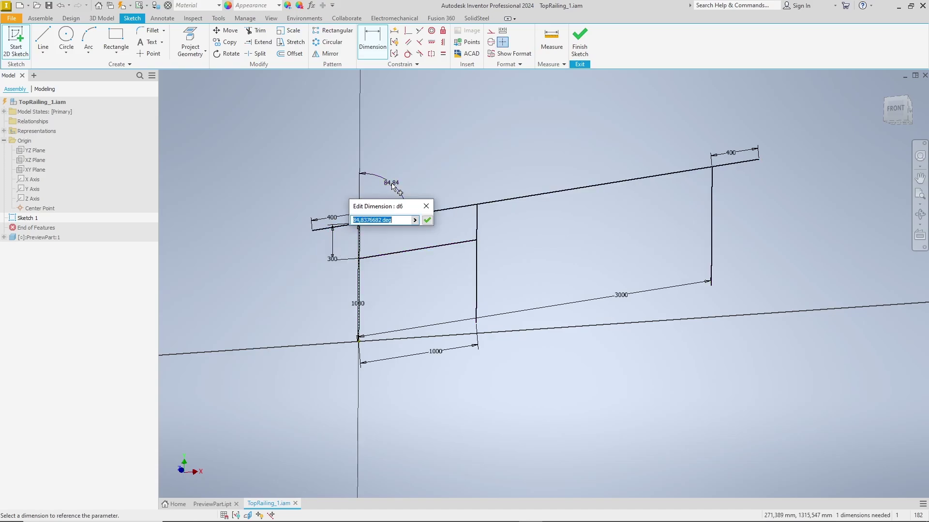
pyautogui.write('80')
pyautogui.press('Return')
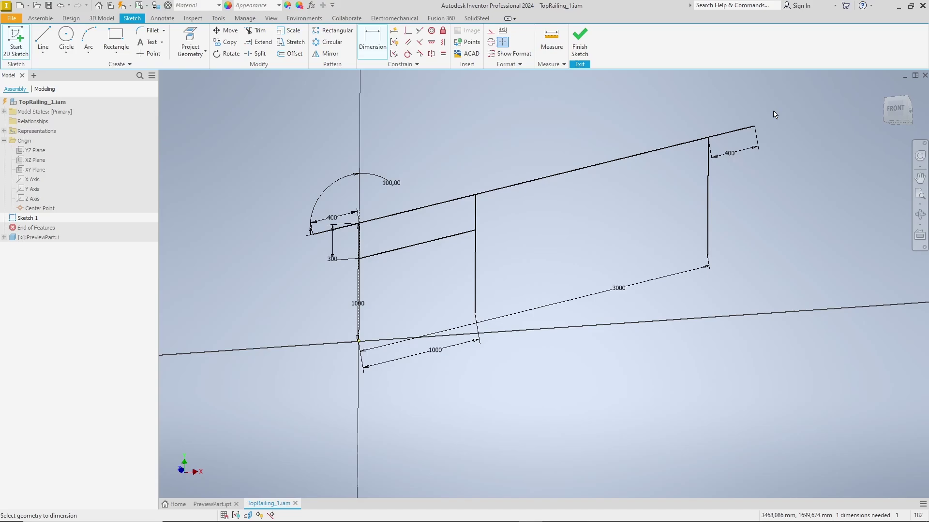
pyautogui.click(894, 107)
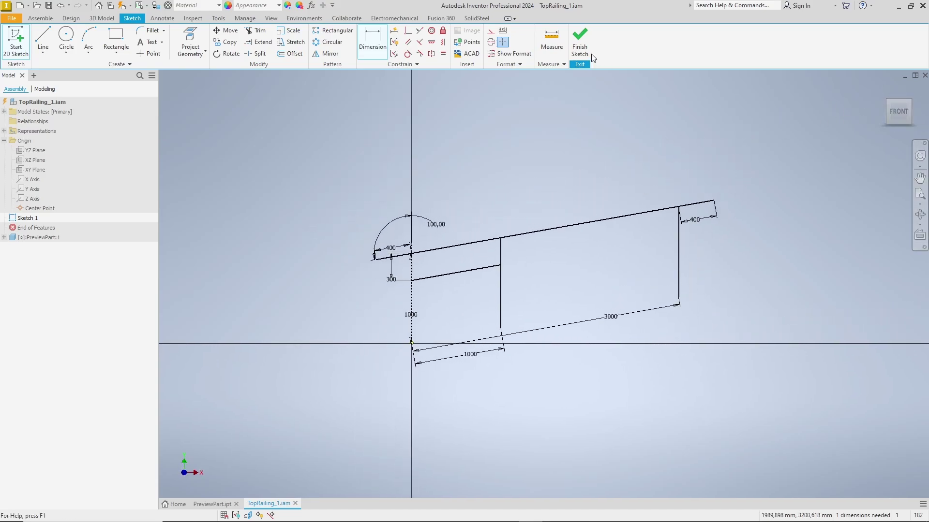
# Step: Finish Sketch 1, view it from the front, and open the assembly Parameters listing d0–d6
pyautogui.click(579, 41)
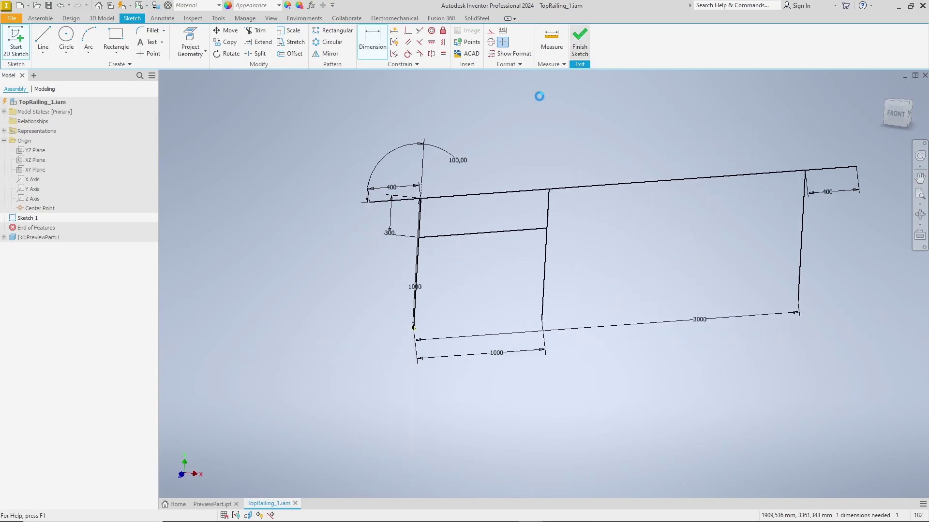
pyautogui.click(892, 117)
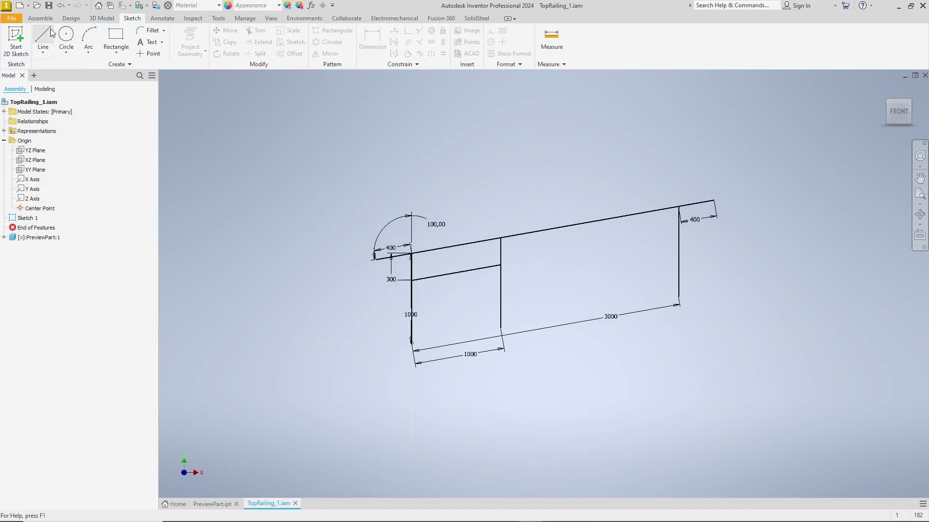
pyautogui.click(40, 18)
pyautogui.click(260, 46)
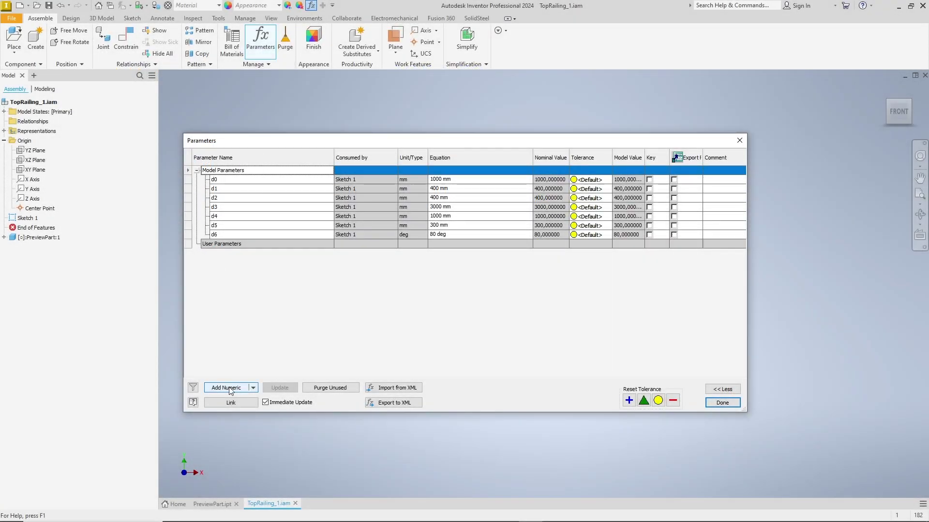
# Step: Add the SSPAngle user parameter with degree units and a value of 20 deg
pyautogui.click(229, 391)
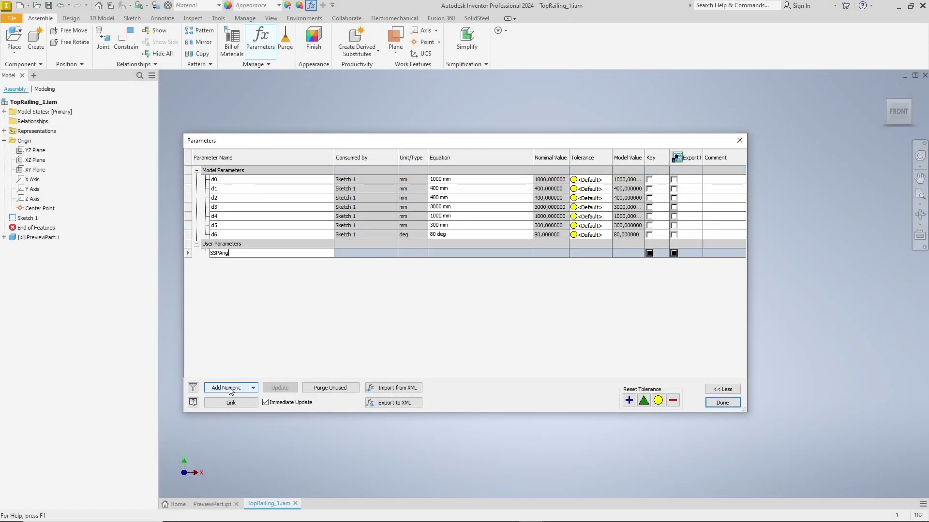
pyautogui.press('Return')
pyautogui.click(412, 253)
pyautogui.click(173, 128)
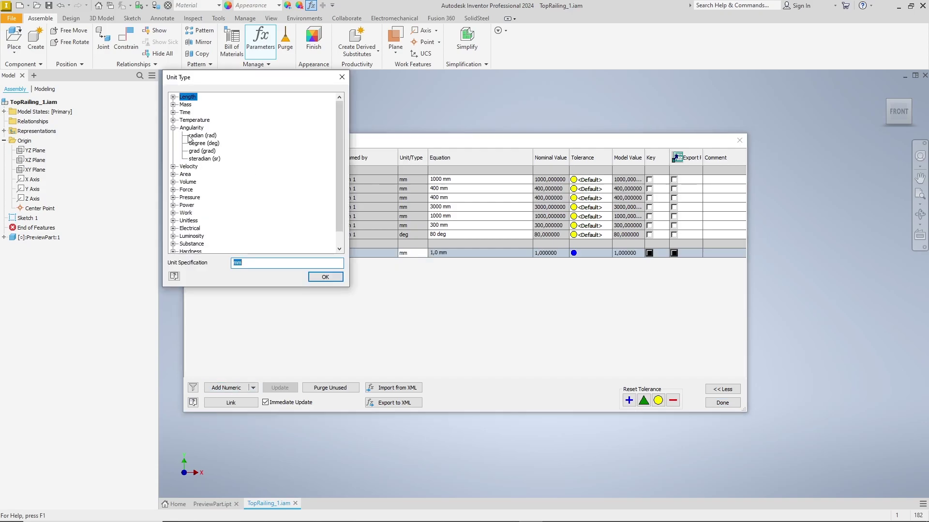
pyautogui.click(203, 144)
pyautogui.click(325, 277)
pyautogui.click(450, 253)
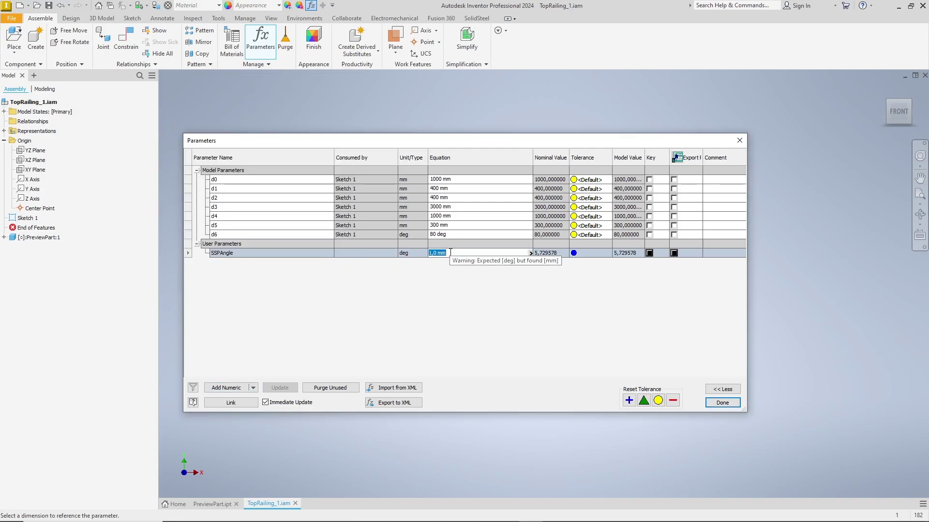
pyautogui.write('20')
pyautogui.press('Return')
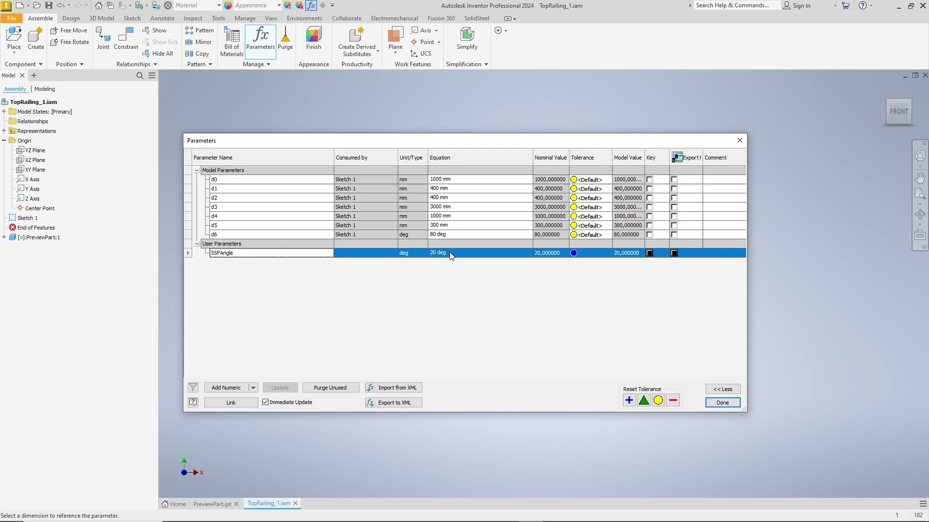
# Step: Add SSPBaseLength 3000, SSPHandrailHeight 1080 and SSPHandrailOffset user parameters
pyautogui.click(228, 388)
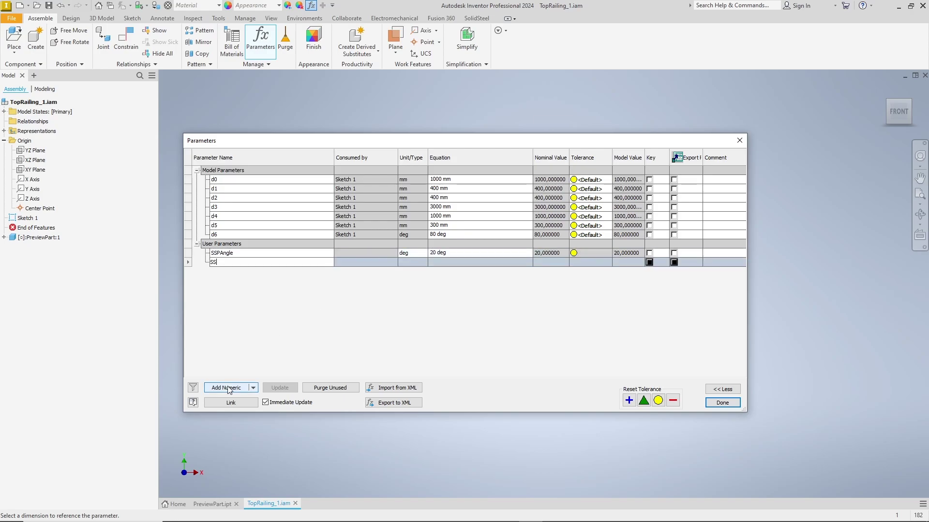
pyautogui.write('SSPBaseLength')
pyautogui.press('Tab')
pyautogui.write('3000')
pyautogui.press('Return')
pyautogui.click(229, 389)
pyautogui.write('SSPHandrailHeight')
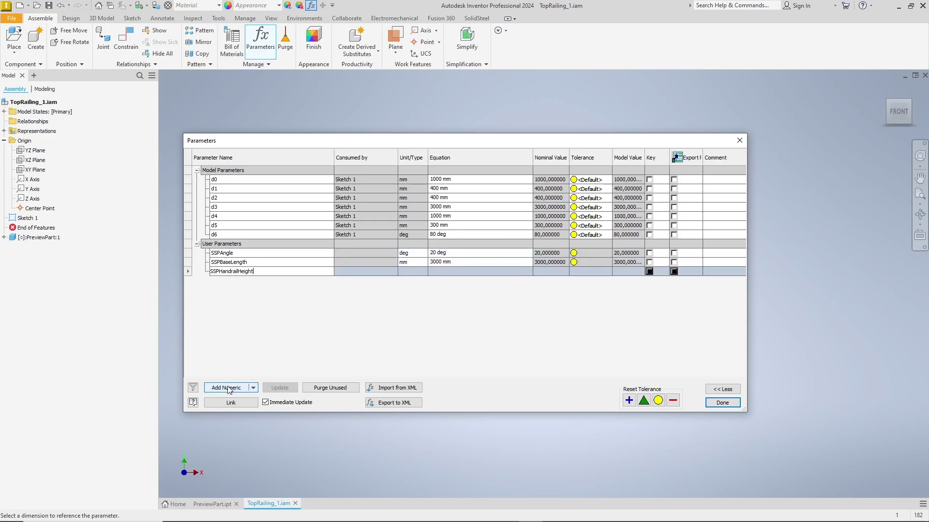
pyautogui.press('Tab')
pyautogui.write('1080')
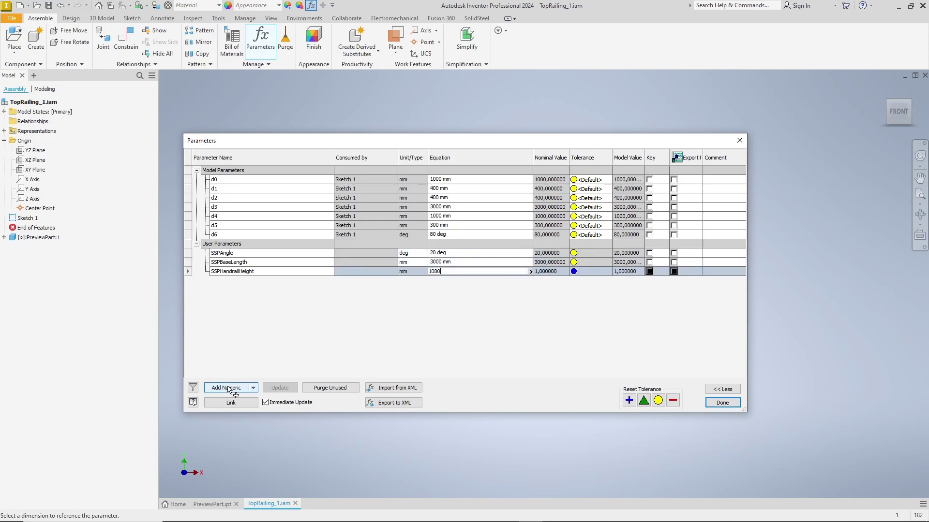
pyautogui.press('Return')
pyautogui.click(229, 389)
pyautogui.write('SSPHandrail')
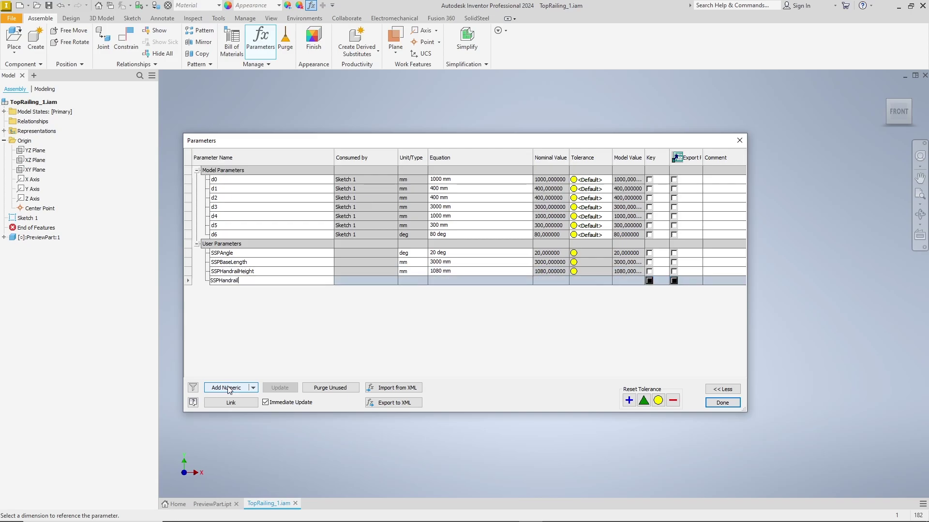
pyautogui.write('Offset')
pyautogui.press('Return')
# Step: Add the unitless SSPPostPattern user parameter with a value of 2 ul
pyautogui.click(229, 390)
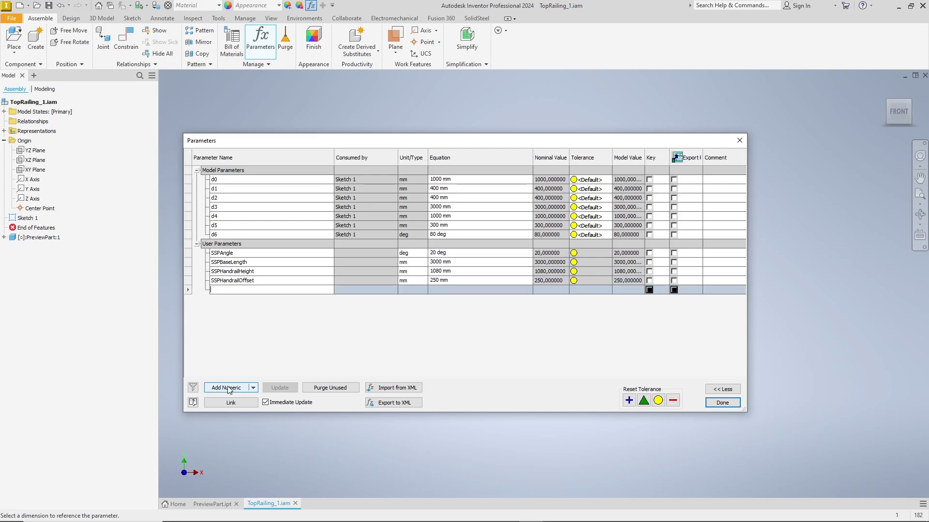
pyautogui.write('SSPPostPattern')
pyautogui.press('Return')
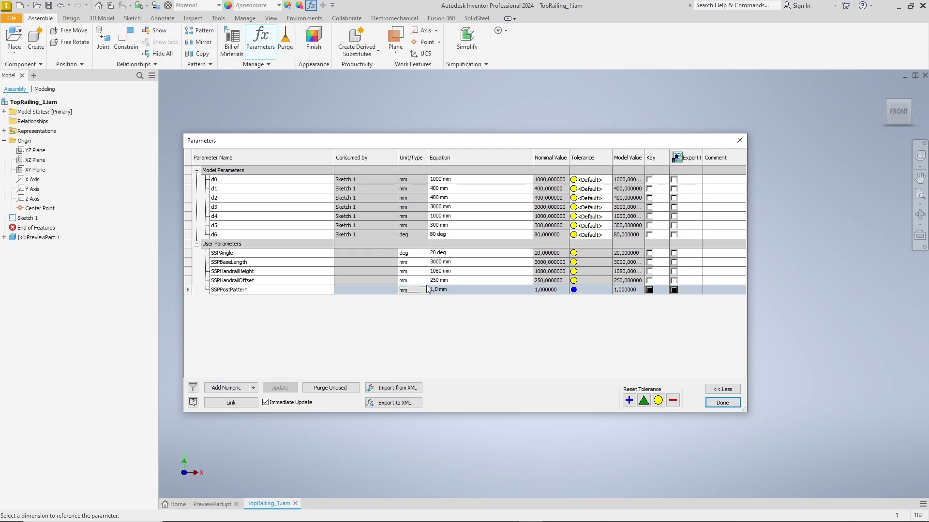
pyautogui.click(411, 291)
pyautogui.write('ul')
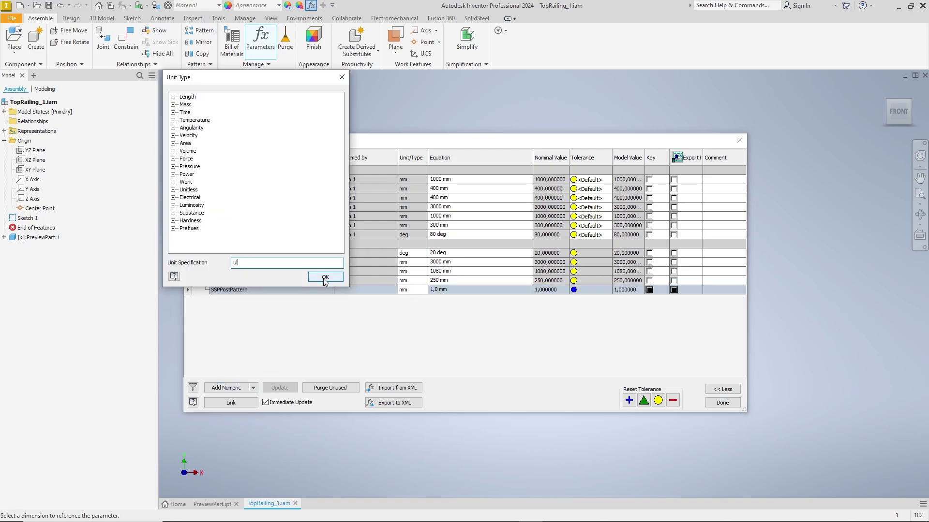
pyautogui.click(325, 277)
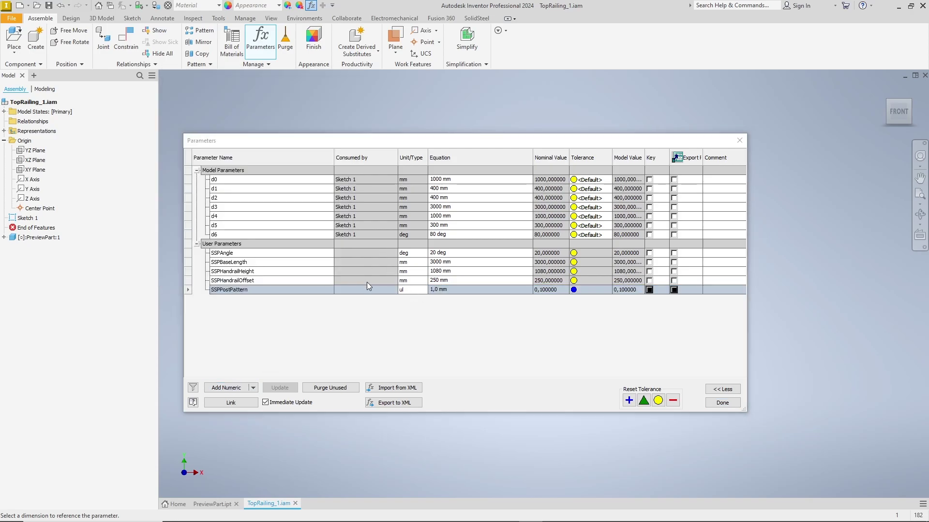
pyautogui.click(460, 289)
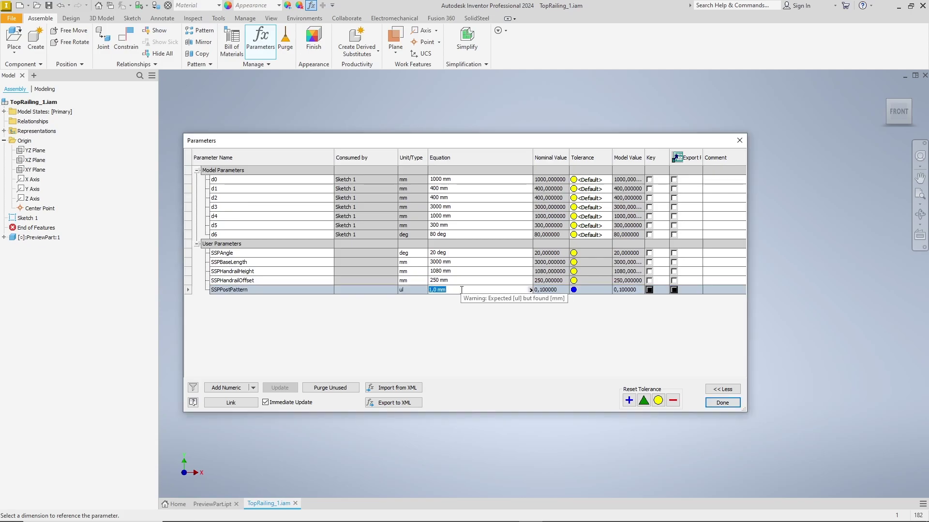
pyautogui.write('2')
pyautogui.press('Return')
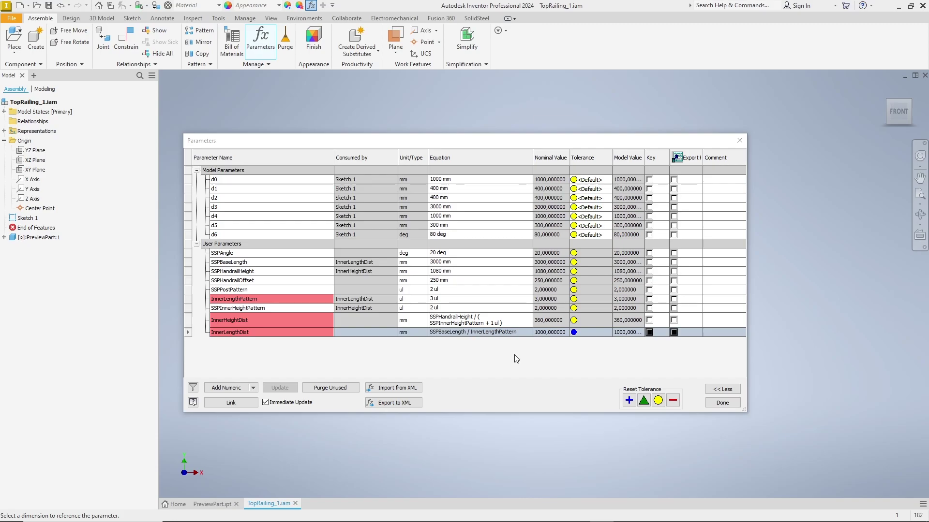
# Step: Set d6 to 90 deg minus SSPAngle and d0 to SSPHandrailHeight
pyautogui.moveTo(508, 146); pyautogui.dragTo(366, 52)
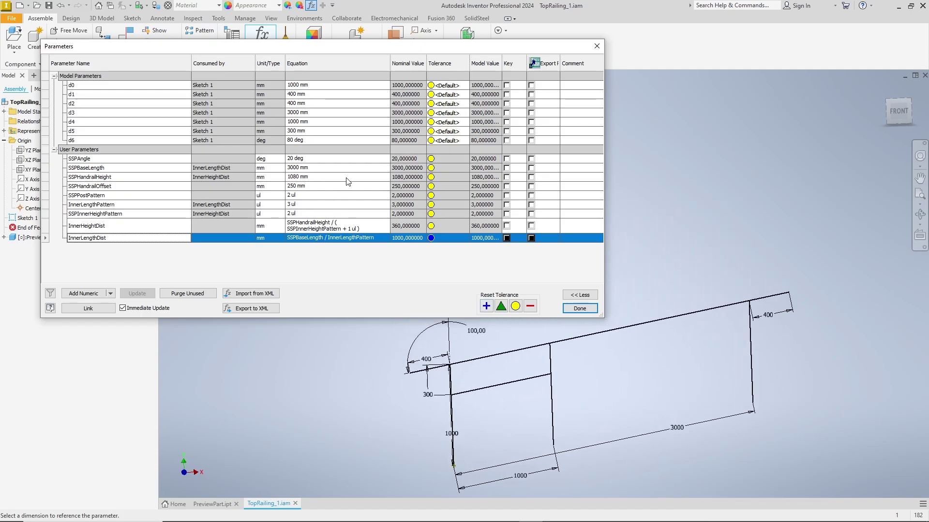
pyautogui.click(324, 140)
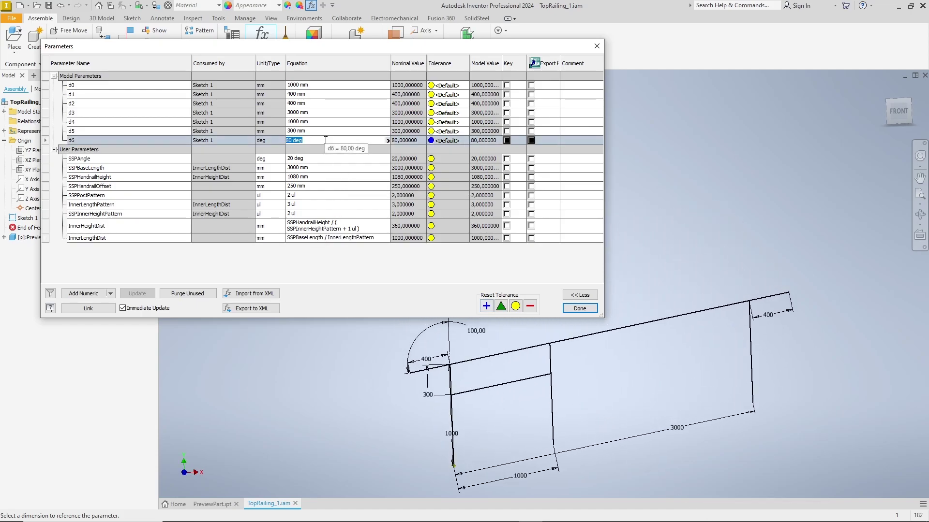
pyautogui.write('=90-SSP')
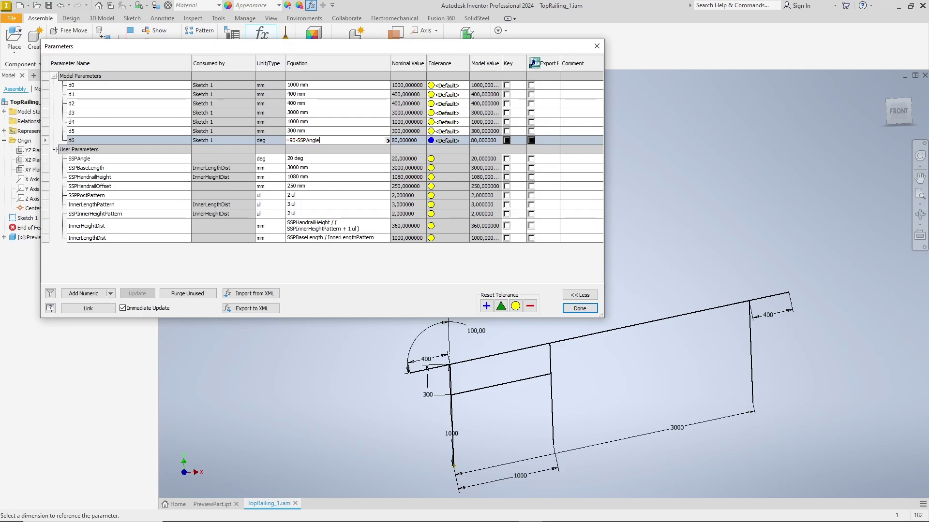
pyautogui.write('Angle')
pyautogui.press('Return')
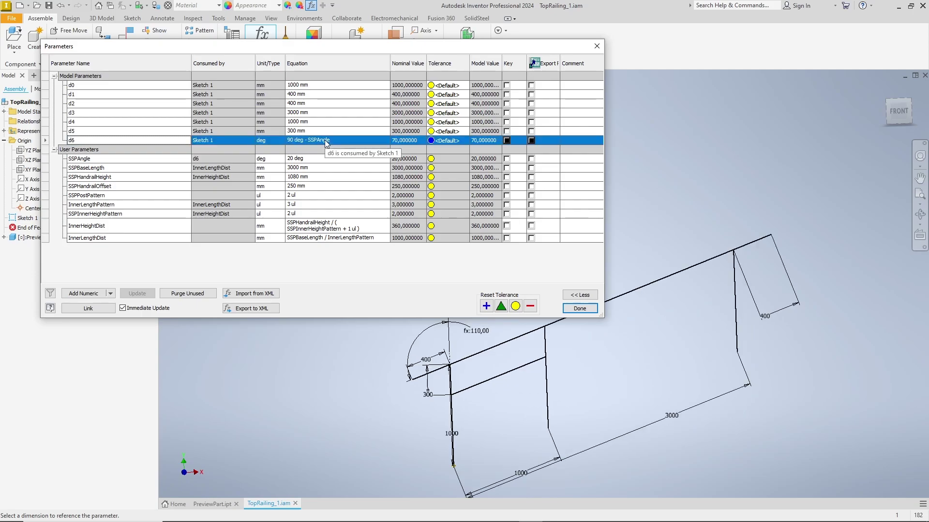
pyautogui.click(316, 86)
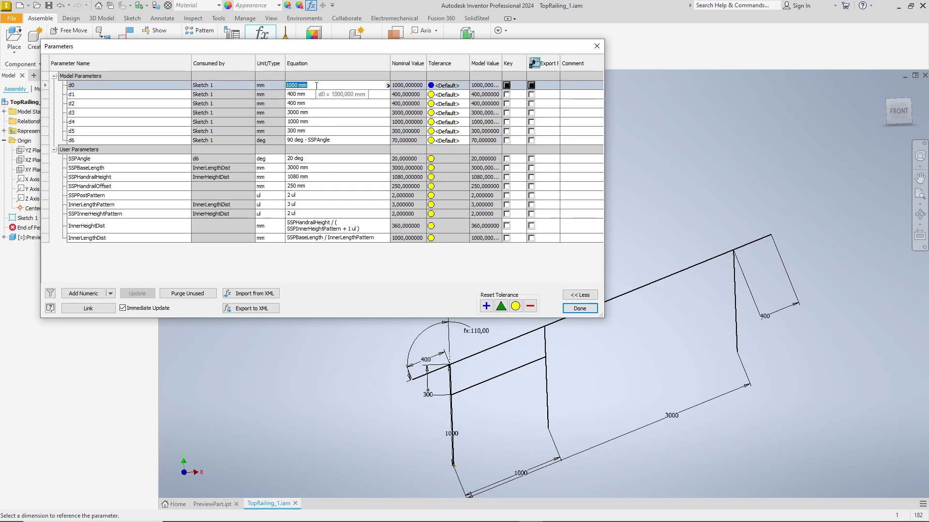
pyautogui.write('=SSP')
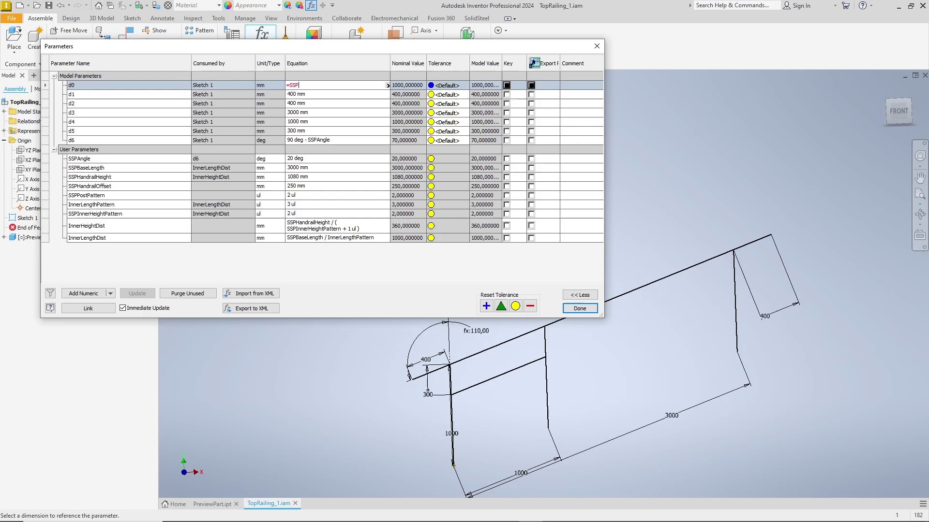
pyautogui.write('HandrailHeight')
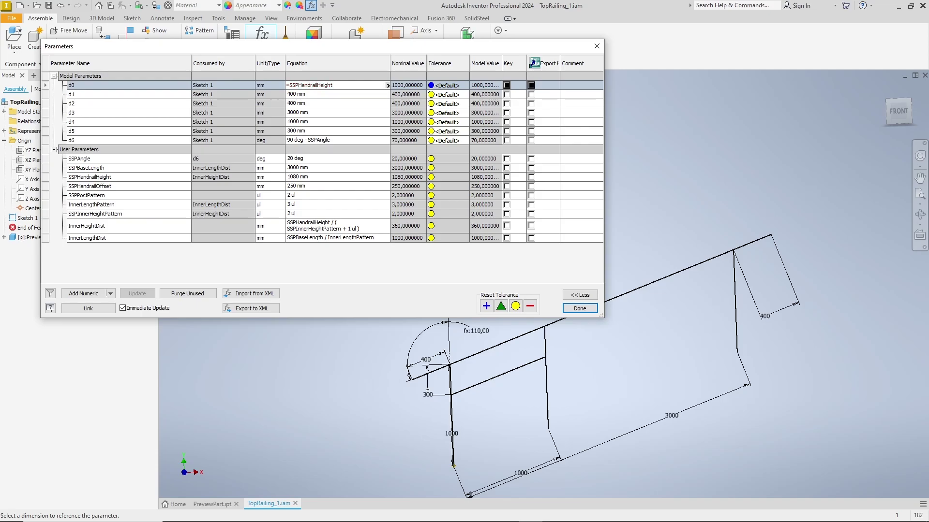
pyautogui.press('Return')
# Step: Drive d1 and d2 with SSPHandrailOffset and d3 with SSPBaseLength
pyautogui.click(314, 94)
pyautogui.write('=SSPHandrailOffset')
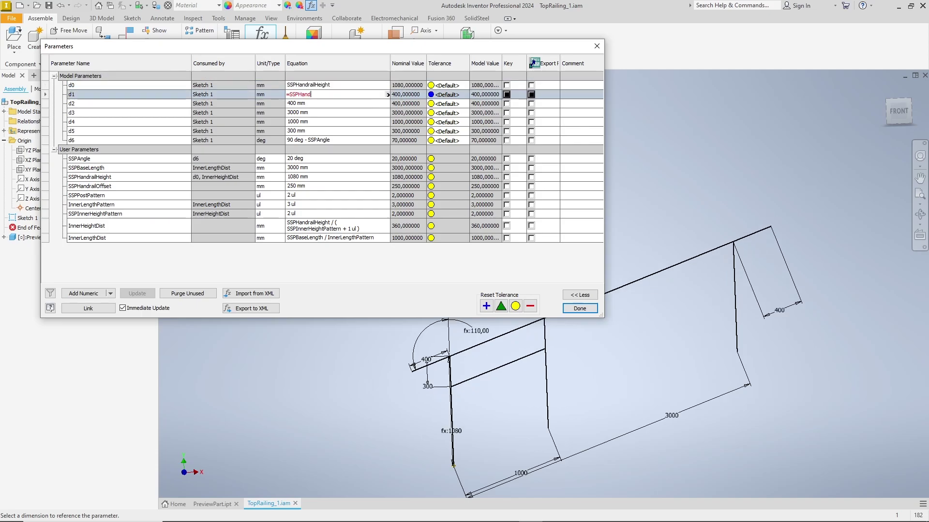
pyautogui.hotkey('ctrl', 'c')
pyautogui.press('Return')
pyautogui.click(315, 103)
pyautogui.hotkey('ctrl', 'v')
pyautogui.press('Return')
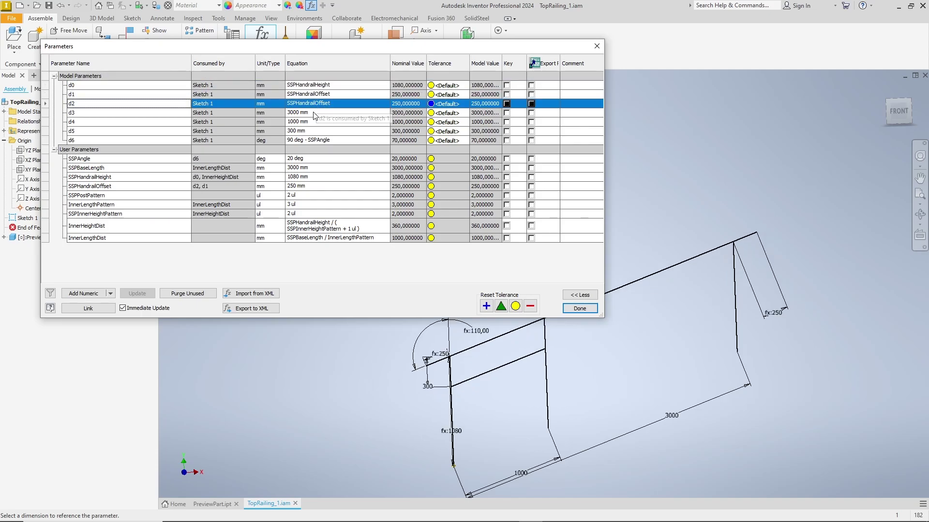
pyautogui.click(315, 112)
pyautogui.write('=SSPBaselength')
pyautogui.press('Return')
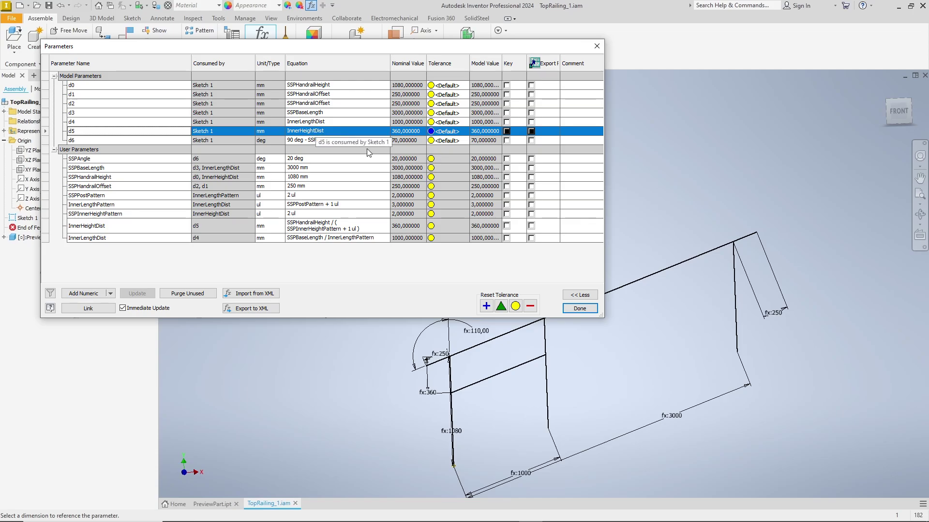
# Step: Close the Parameters dialog, fit the railing sketch in view, and show the SolidSteel tools
pyautogui.click(578, 308)
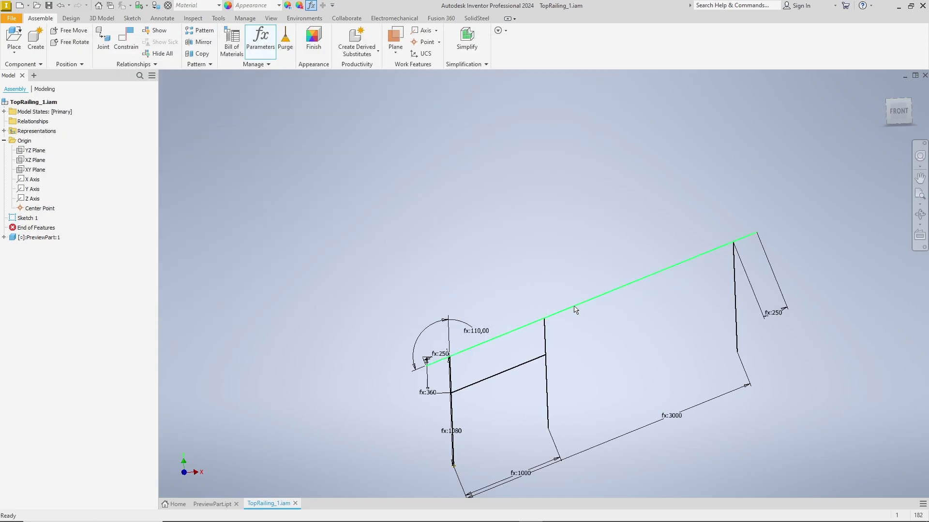
pyautogui.press('F6')
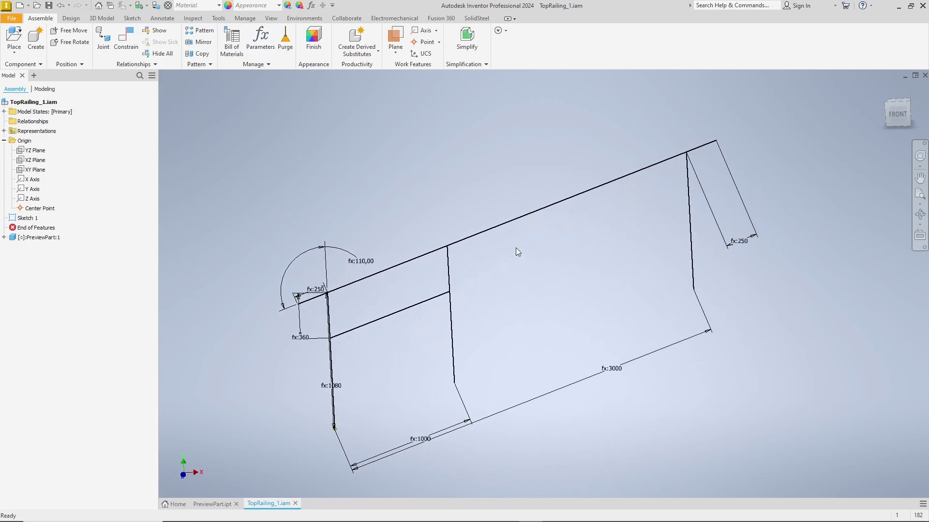
pyautogui.click(474, 18)
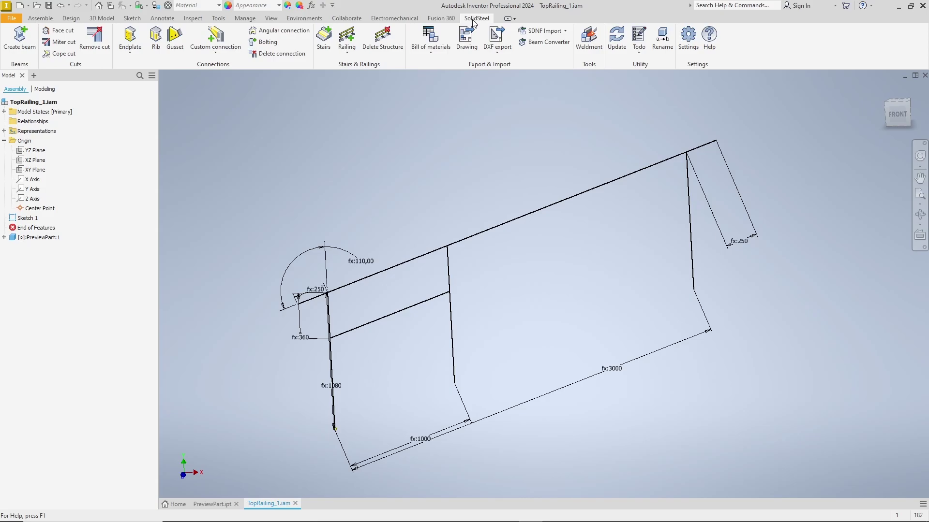
# Step: Create RURO 42.4x3 tube beams on the left post, top handrail and right post lines
pyautogui.click(20, 36)
pyautogui.click(137, 121)
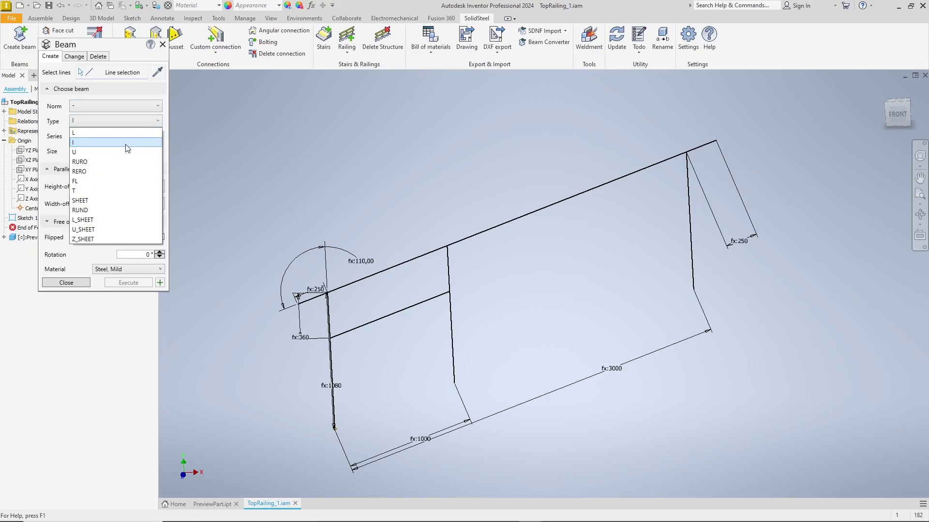
pyautogui.click(120, 161)
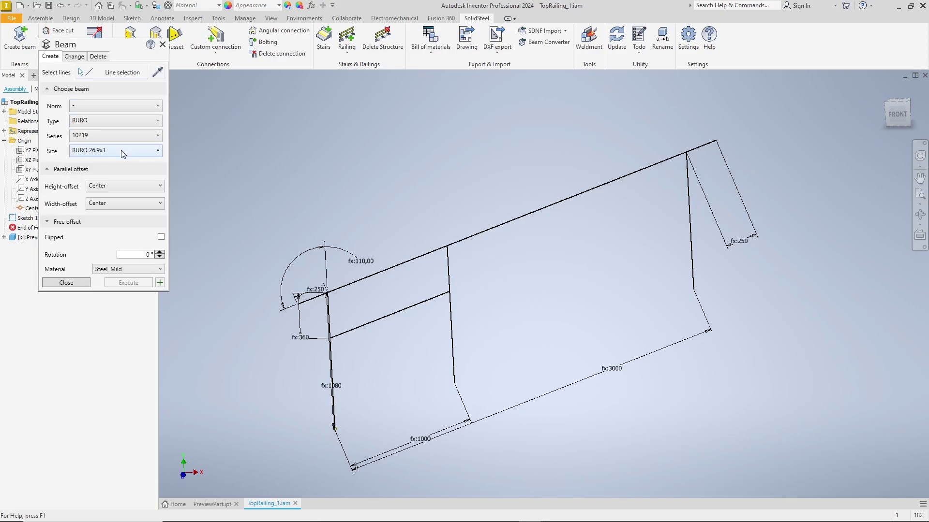
pyautogui.click(121, 150)
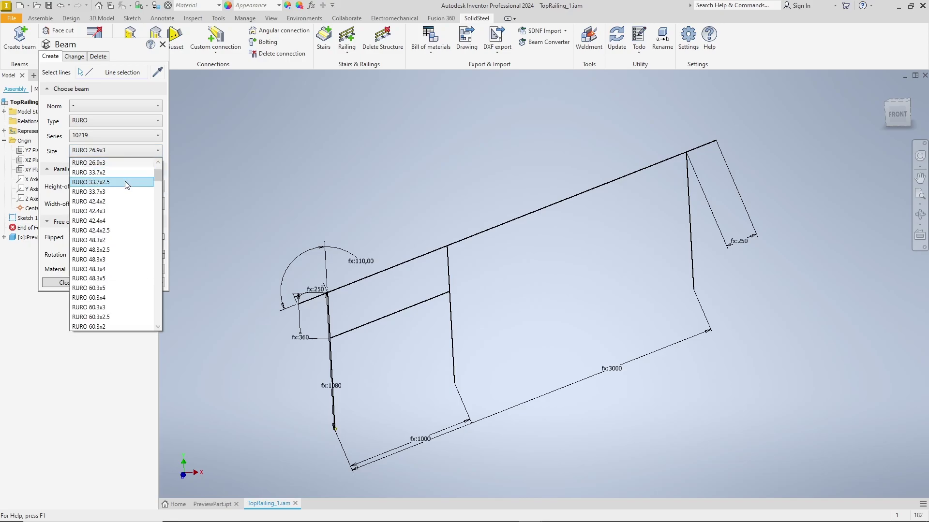
pyautogui.click(130, 211)
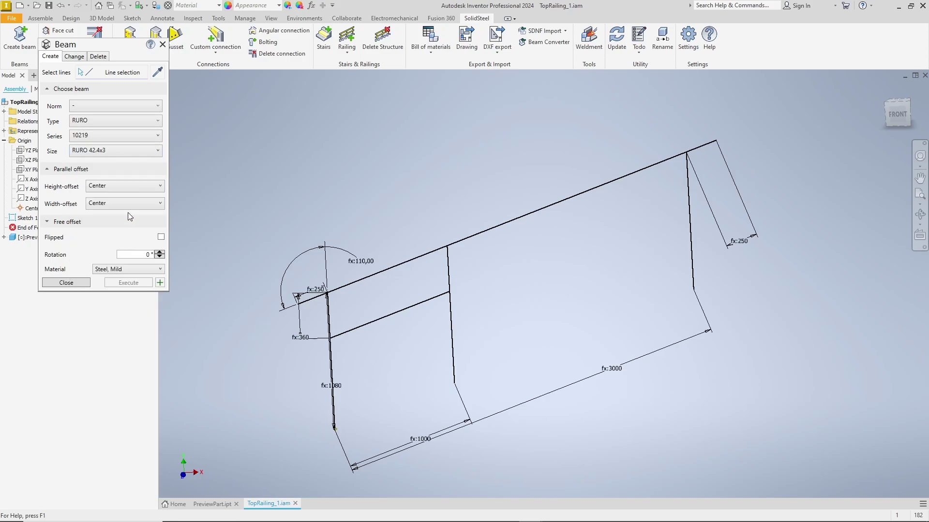
pyautogui.click(332, 367)
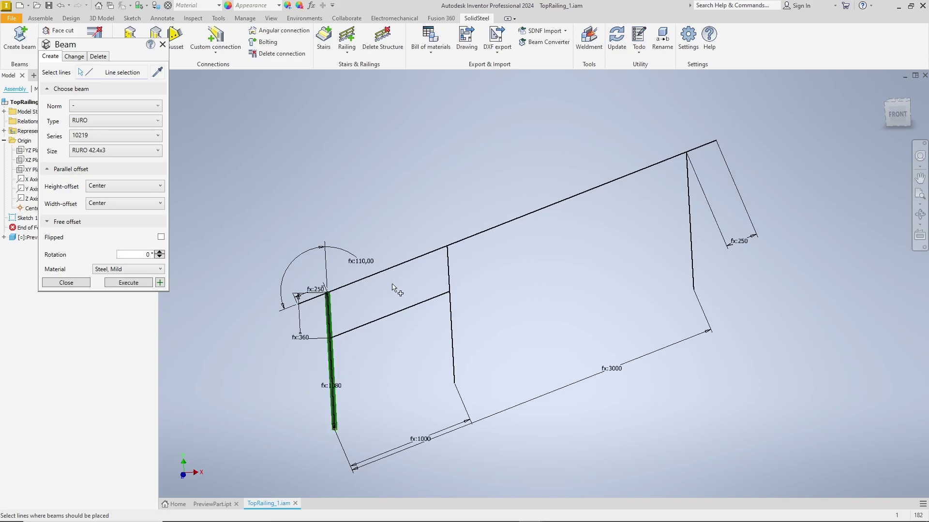
pyautogui.click(405, 263)
pyautogui.click(690, 236)
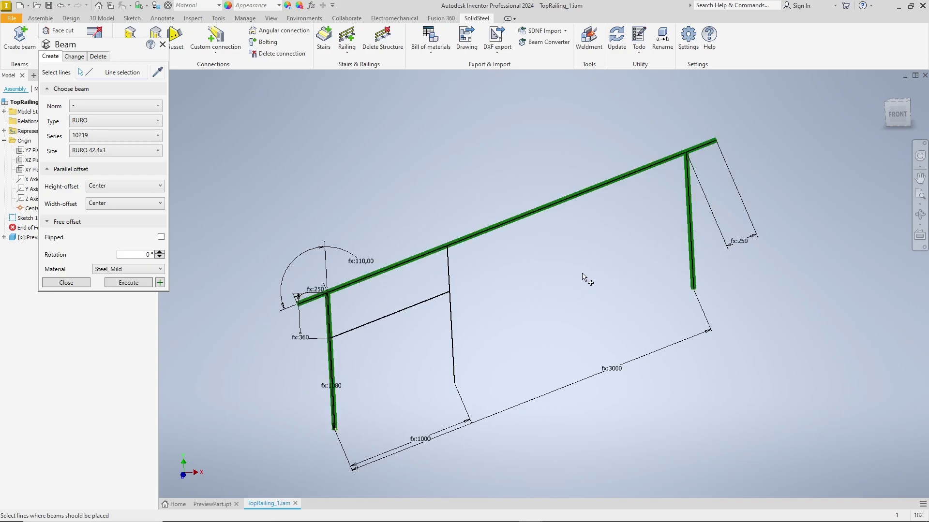
pyautogui.click(160, 283)
# Step: Add a RURO 26.9x3 beam on the lower rail and a RURO 42.4x3 middle post
pyautogui.click(132, 151)
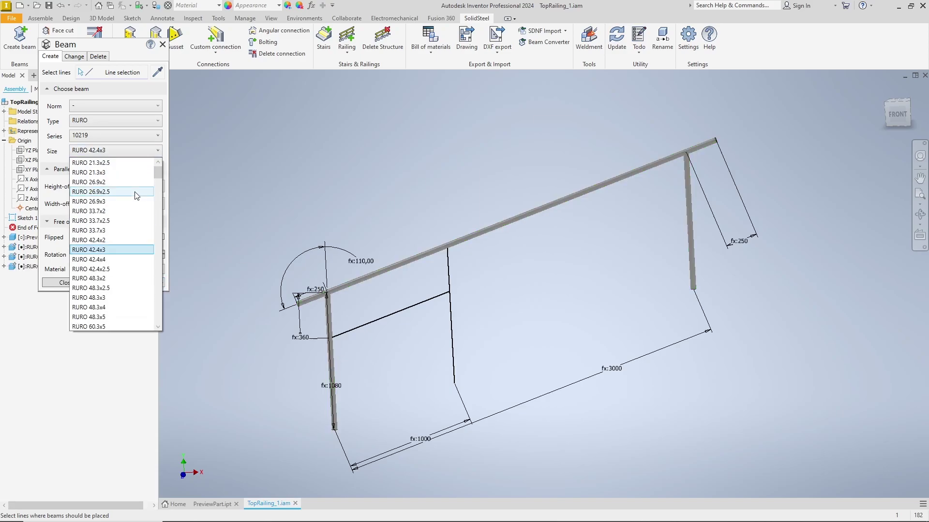
pyautogui.click(129, 202)
pyautogui.click(405, 309)
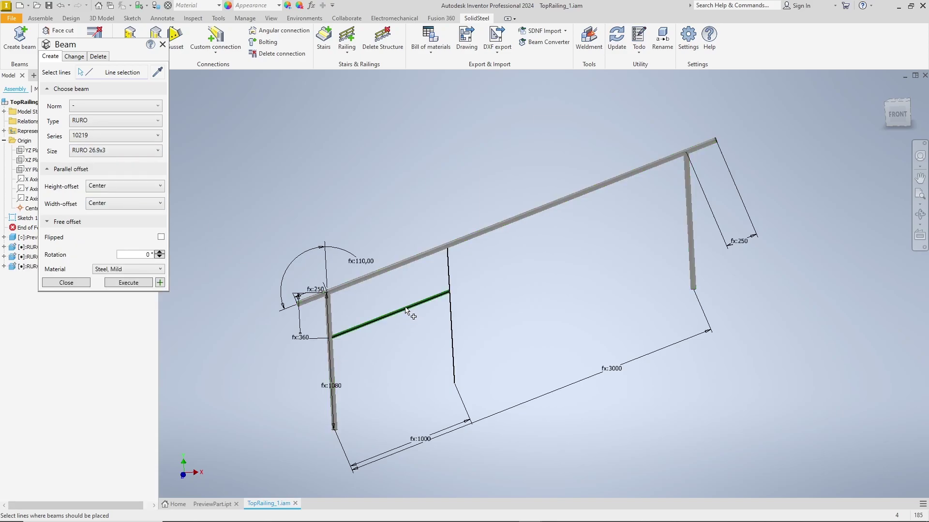
pyautogui.click(160, 283)
pyautogui.click(131, 152)
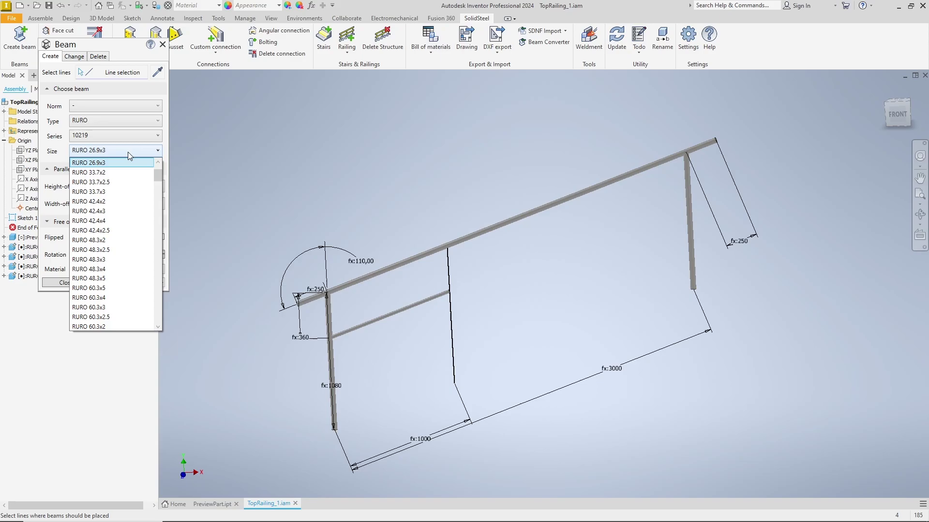
pyautogui.click(118, 211)
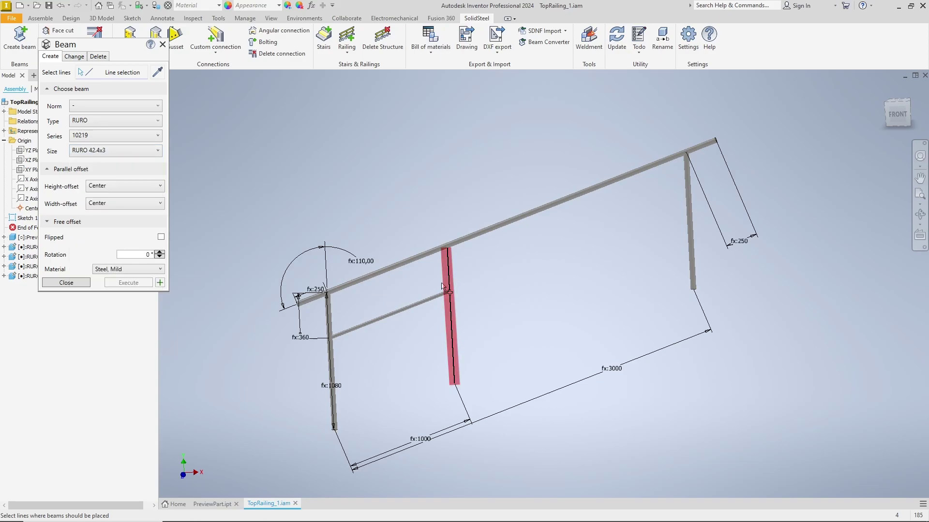
pyautogui.click(132, 284)
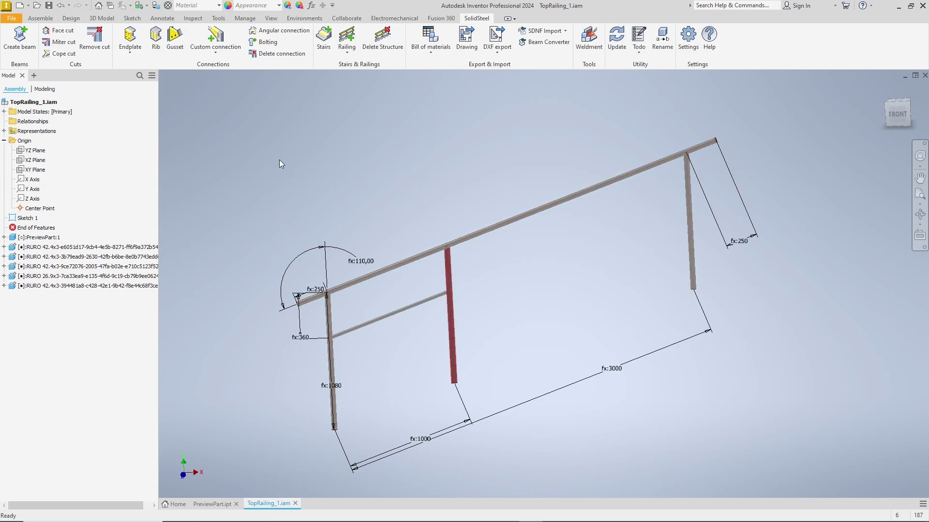
# Step: Start a rectangular pattern of the middle post along the handrail end edge
pyautogui.click(40, 18)
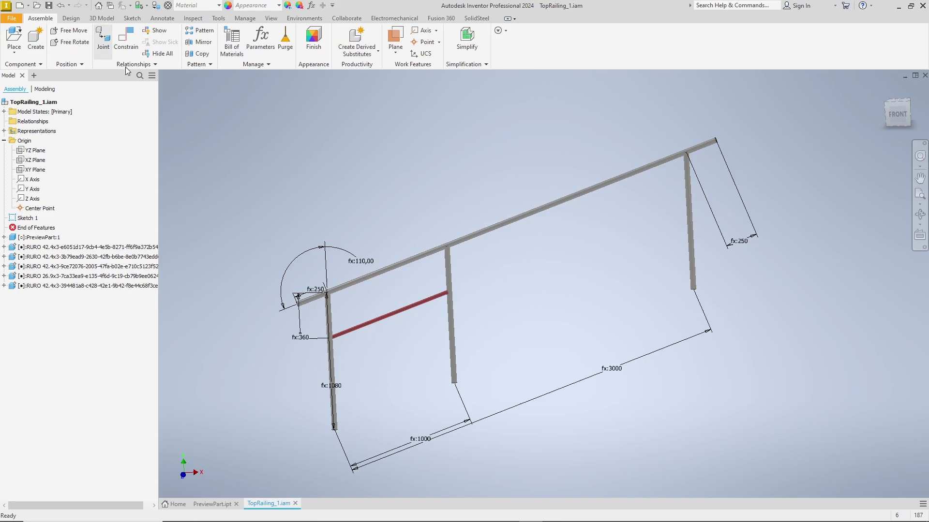
pyautogui.click(200, 30)
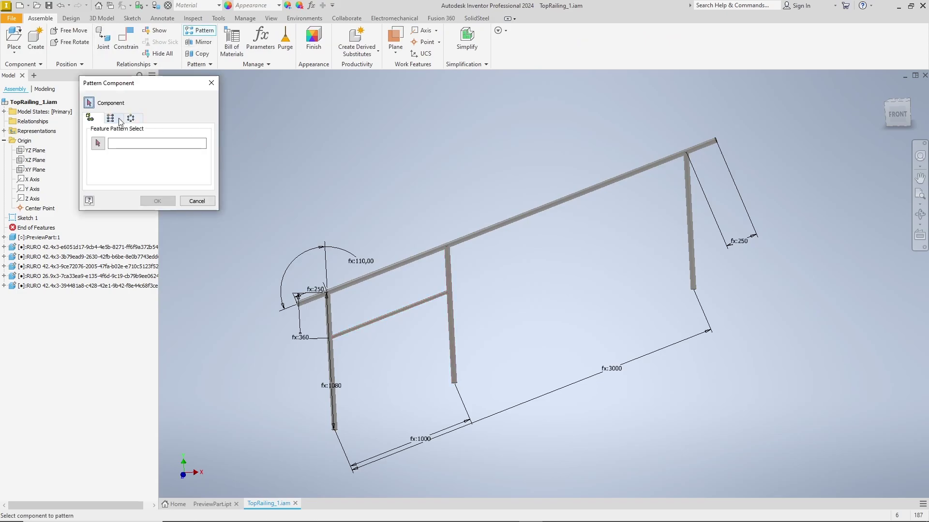
pyautogui.click(119, 120)
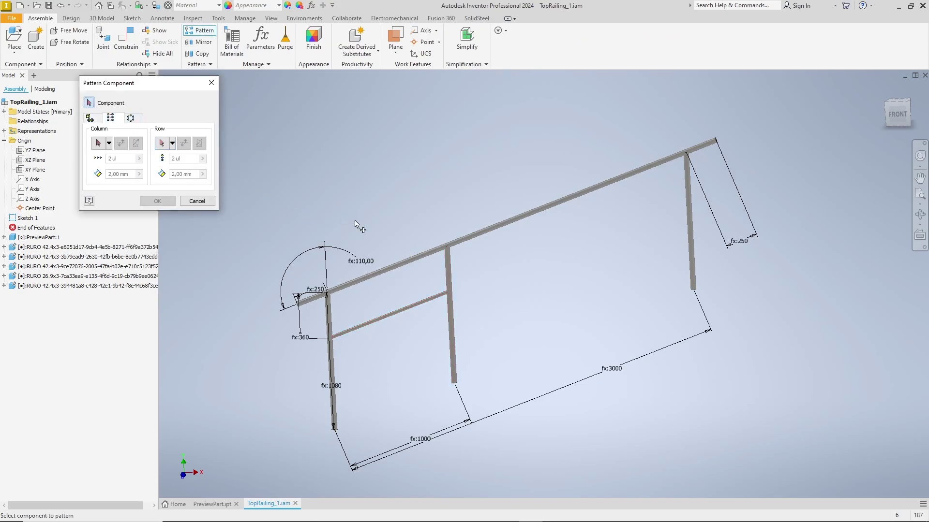
pyautogui.click(448, 276)
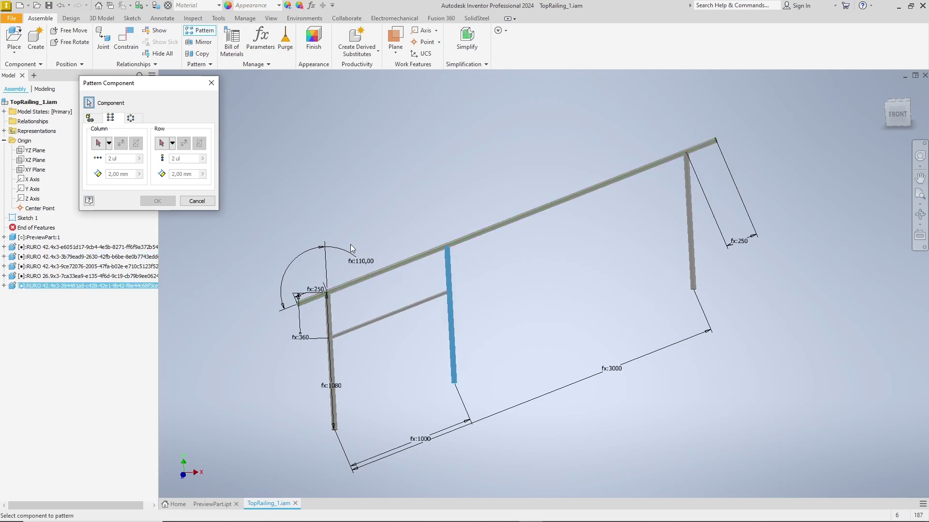
pyautogui.click(98, 143)
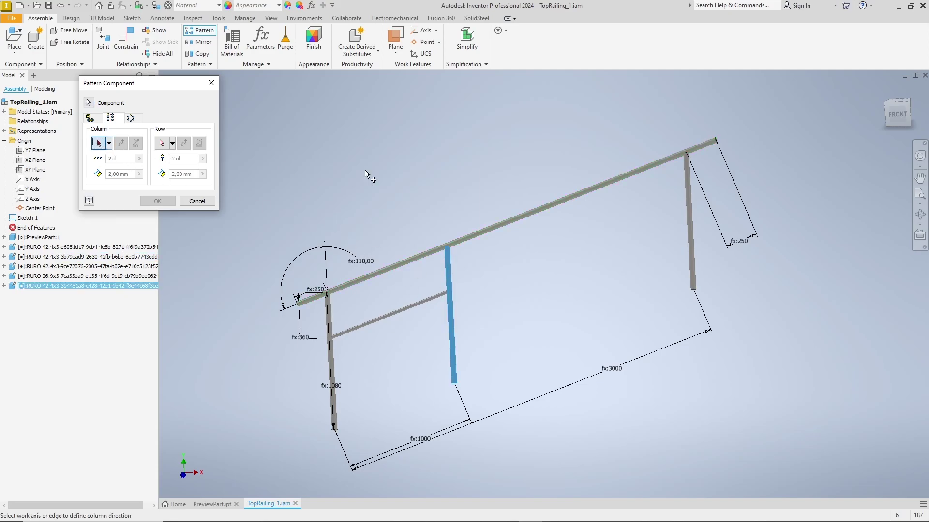
pyautogui.scroll(3, 789, 157)
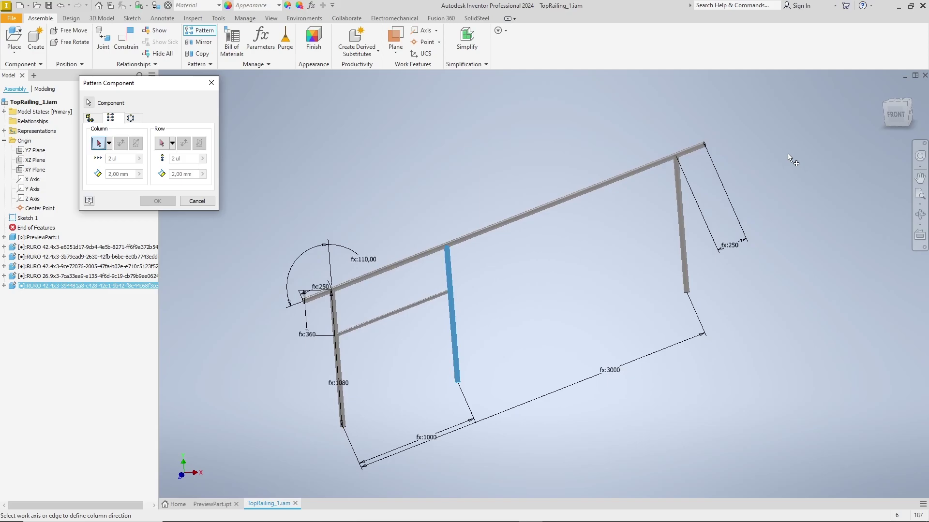
pyautogui.keyDown('shift'); pyautogui.moveTo(789, 157); pyautogui.dragTo(665, 227, button='middle'); pyautogui.keyUp('shift')
pyautogui.scroll(6, 663, 226)
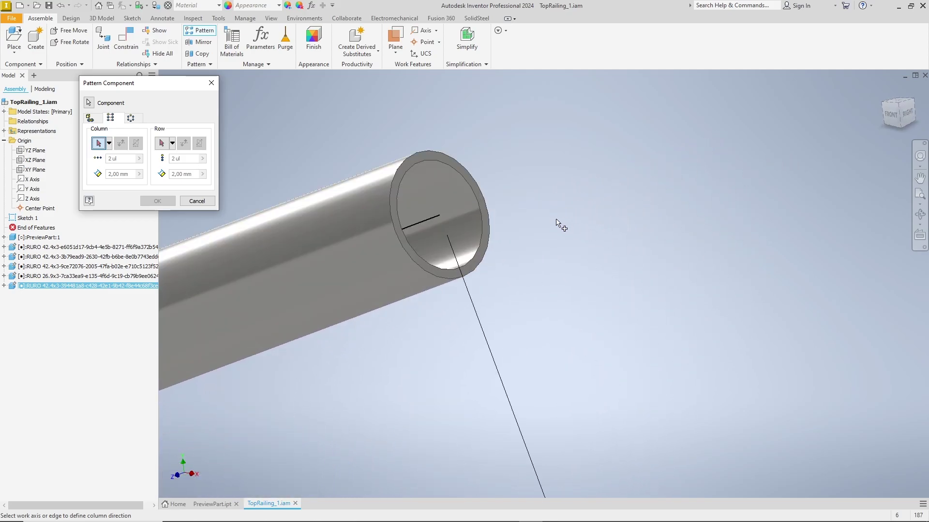
pyautogui.click(487, 223)
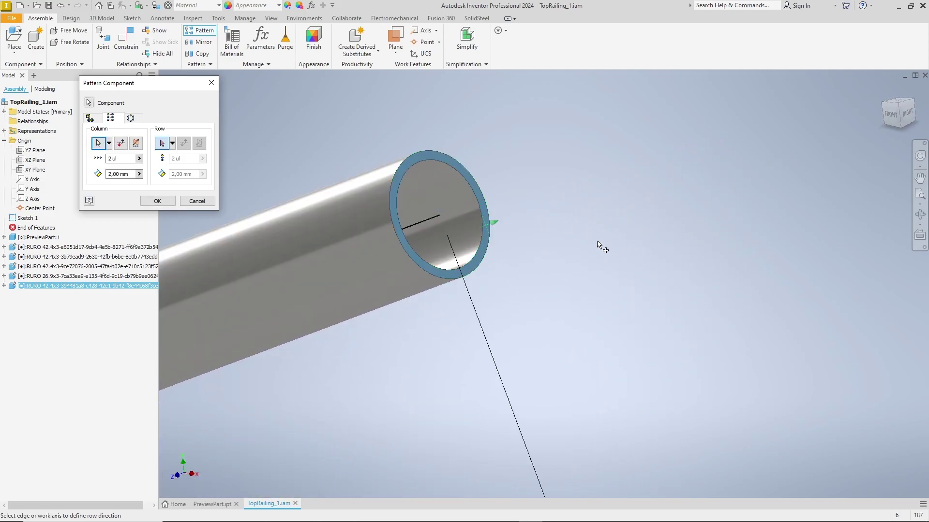
pyautogui.scroll(-6, 494, 227)
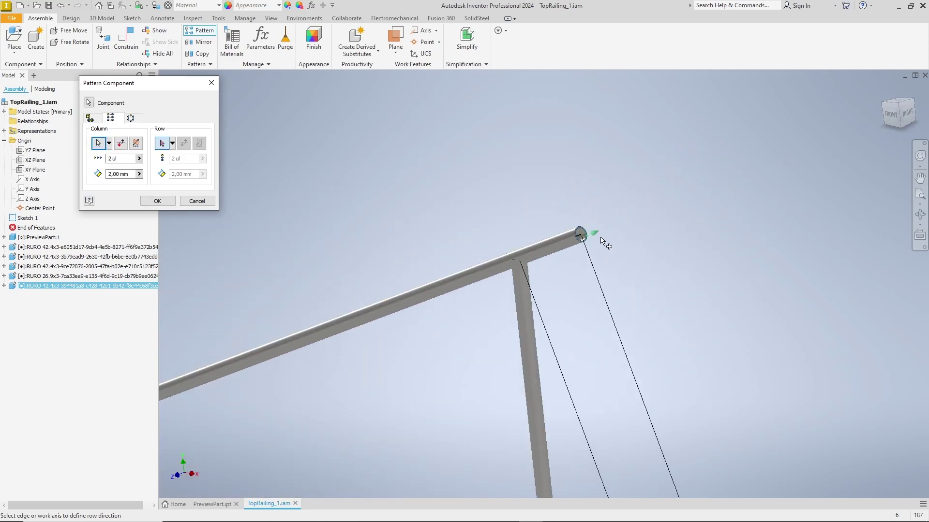
# Step: Set the post pattern count to SSPPostPattern and spacing to InnerLengthDist
pyautogui.click(139, 158)
pyautogui.click(191, 162)
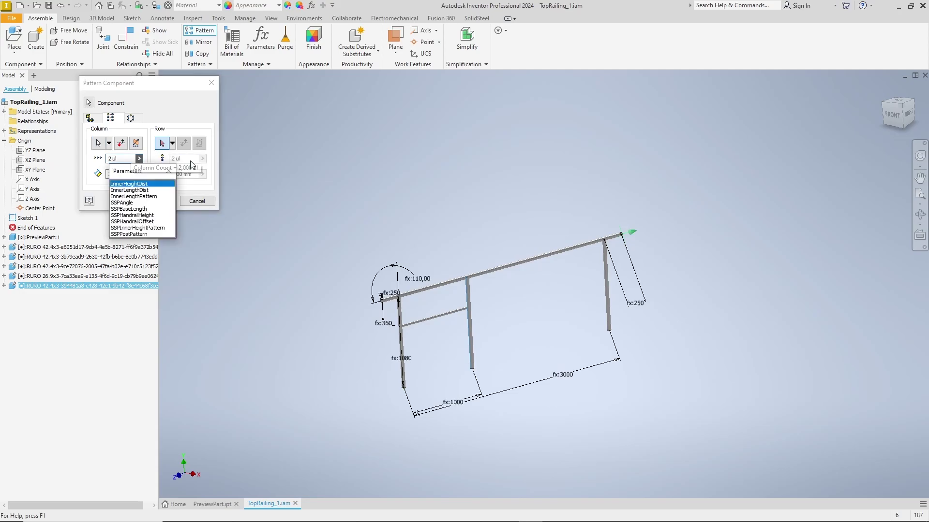
pyautogui.click(146, 235)
pyautogui.press('Tab')
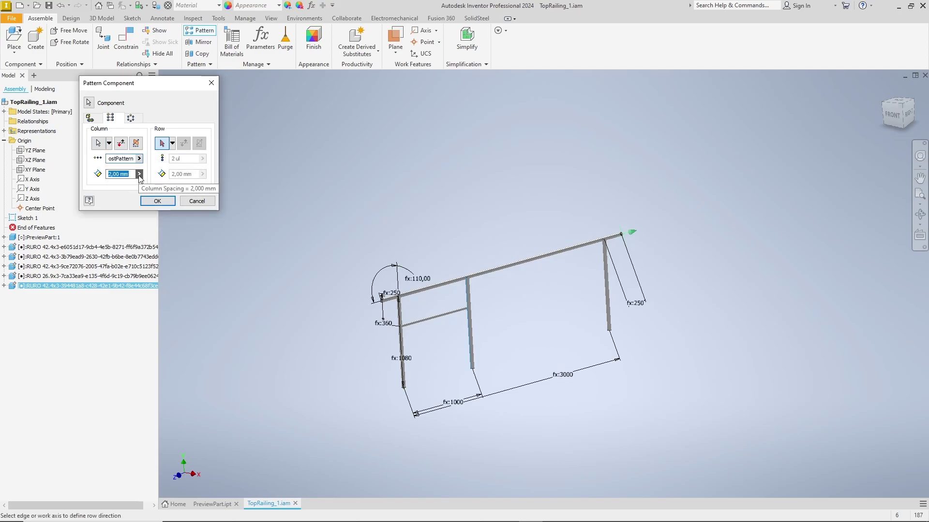
pyautogui.click(139, 175)
pyautogui.click(187, 188)
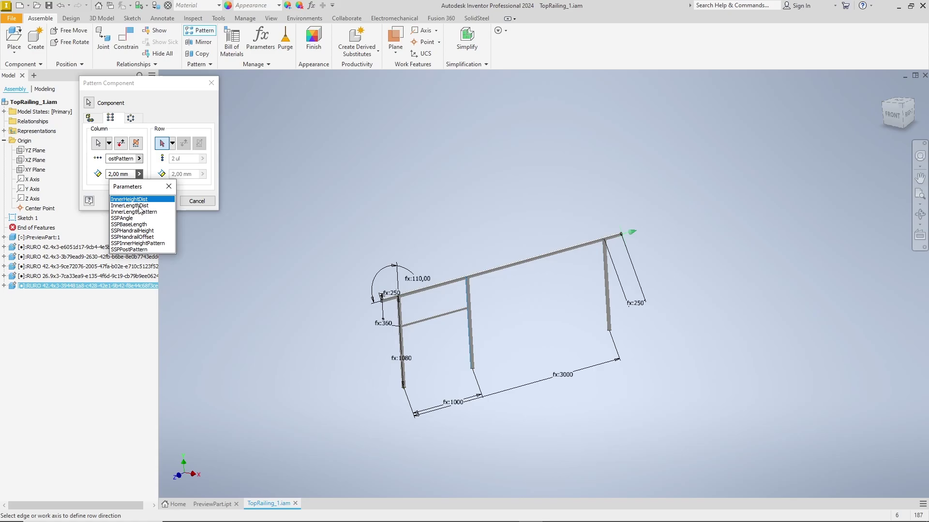
pyautogui.click(139, 206)
pyautogui.click(154, 201)
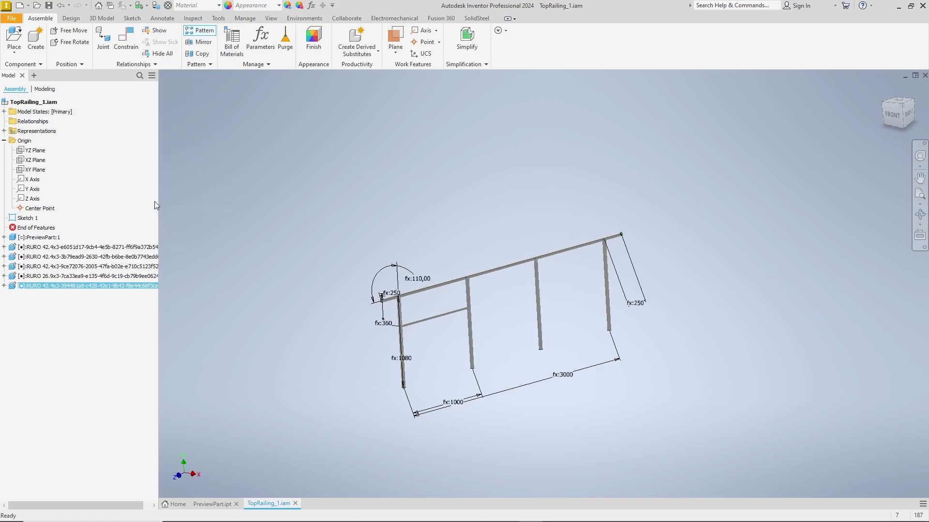
# Step: Start a rectangular pattern of the lower rail along a post tube end edge
pyautogui.click(197, 34)
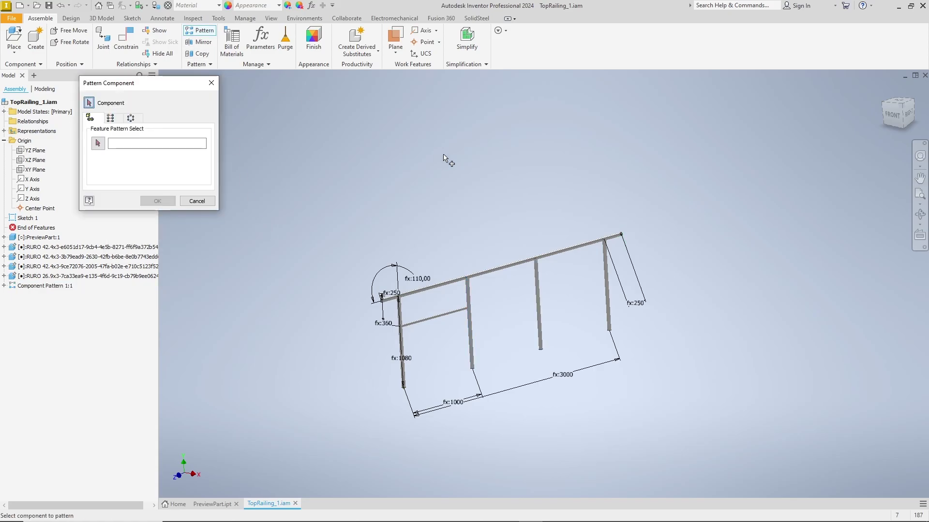
pyautogui.click(111, 117)
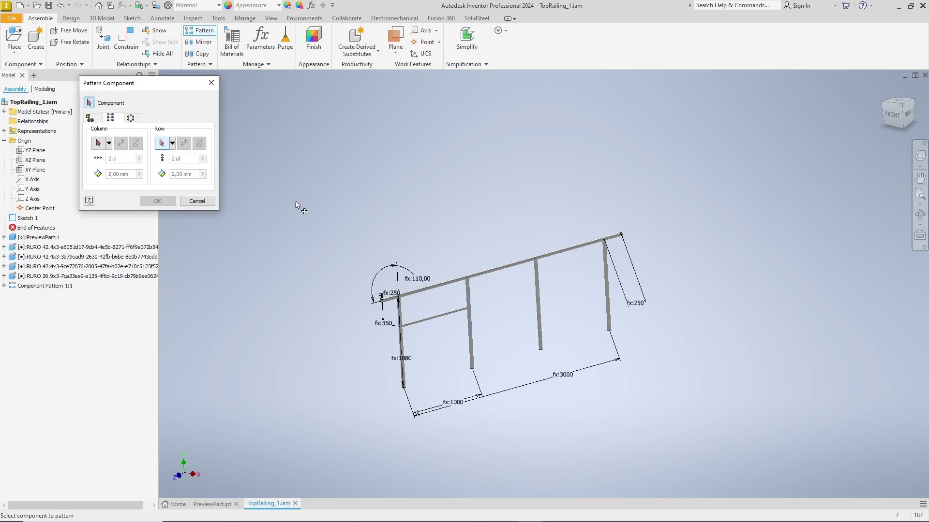
pyautogui.click(440, 313)
pyautogui.click(98, 143)
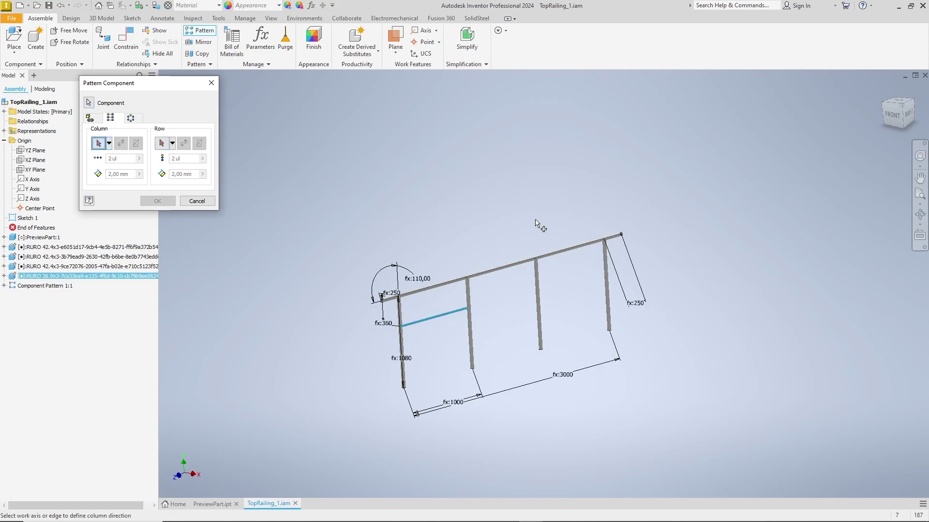
pyautogui.press('F6')
pyautogui.scroll(-8, 498, 302)
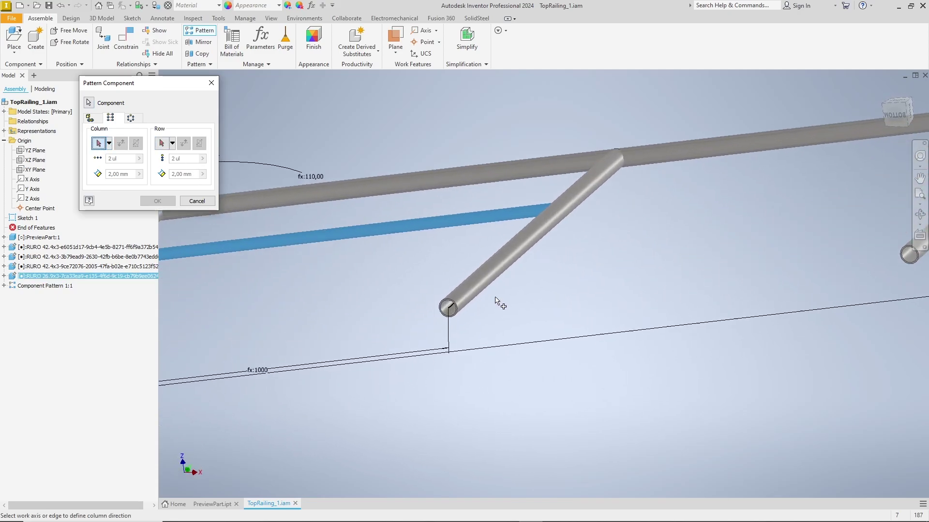
pyautogui.click(547, 260)
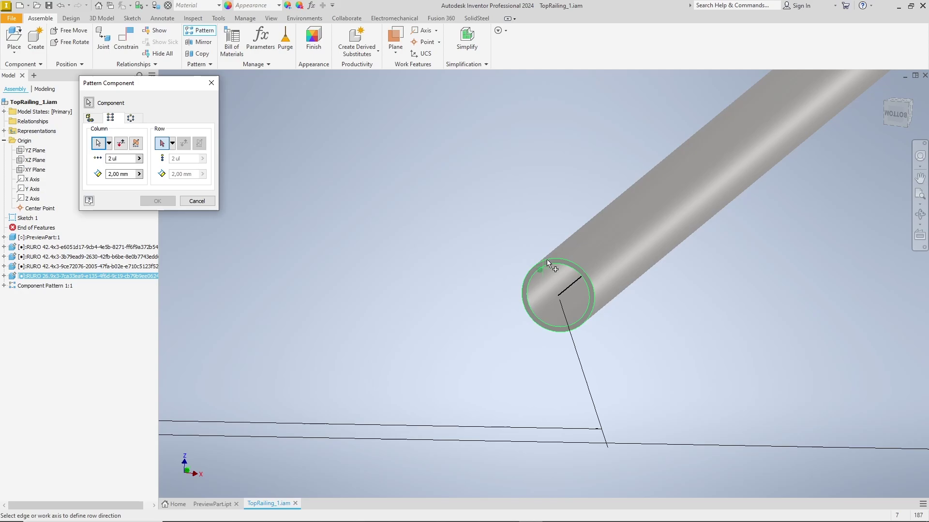
pyautogui.scroll(8, 513, 251)
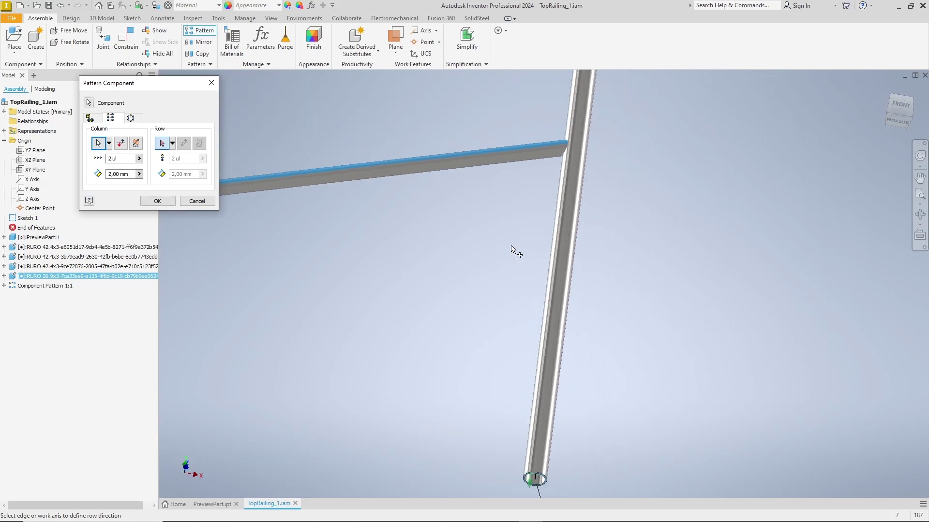
pyautogui.scroll(4, 505, 250)
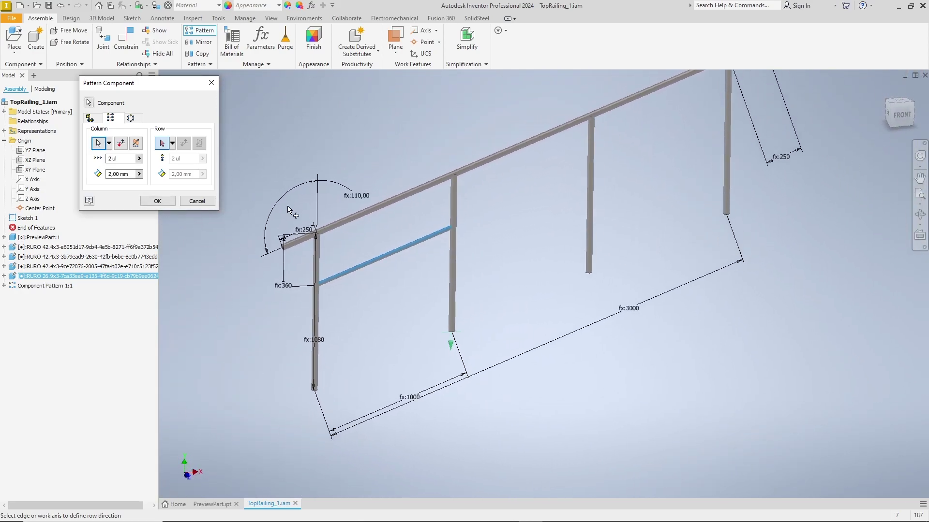
# Step: Set the rail pattern count to SSPInnerHeightPattern and spacing to InnerHeightDist
pyautogui.click(139, 159)
pyautogui.click(179, 185)
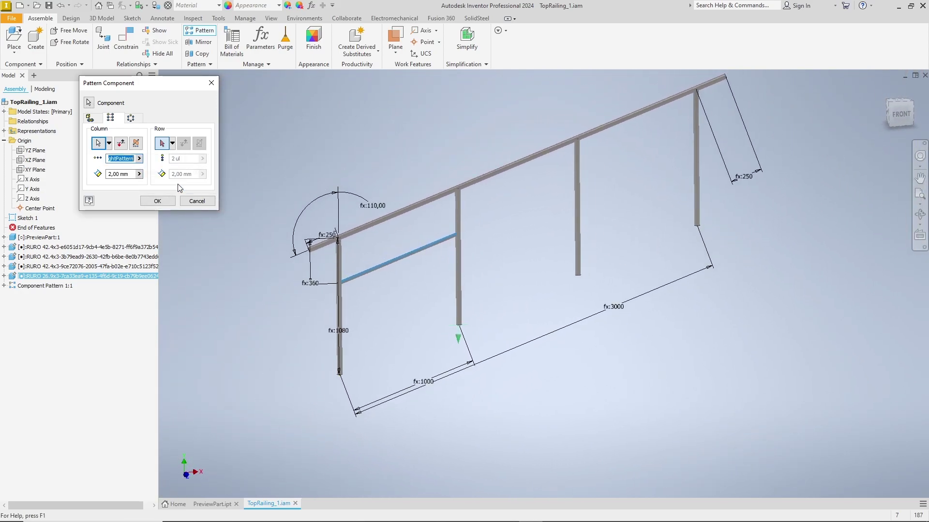
pyautogui.click(139, 174)
pyautogui.click(178, 187)
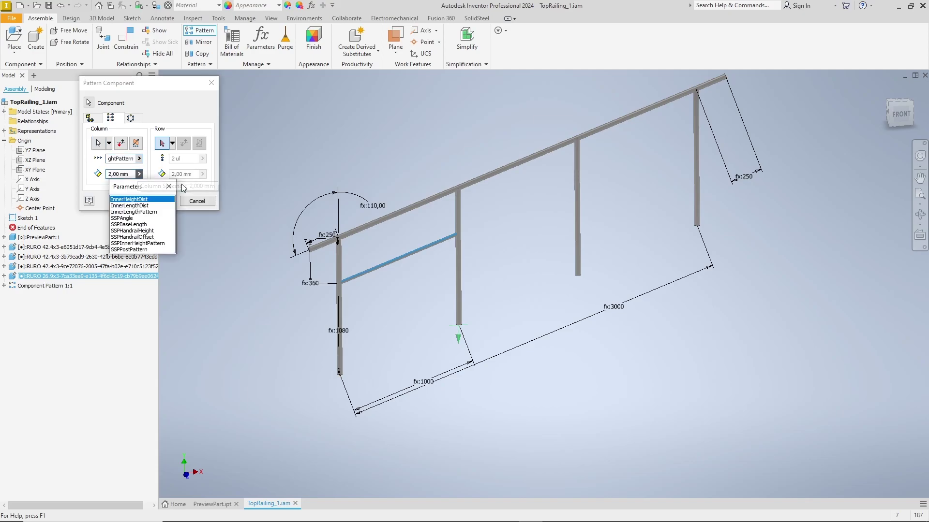
pyautogui.click(141, 199)
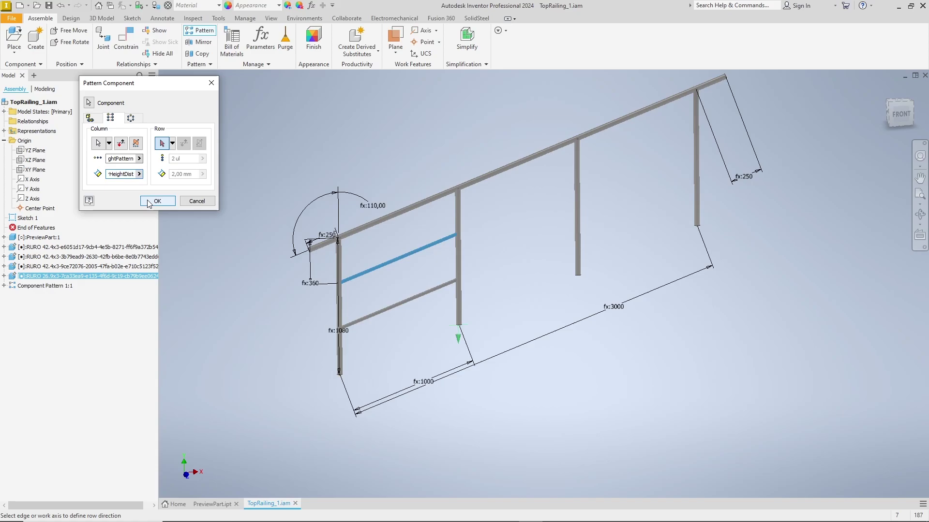
pyautogui.click(157, 200)
pyautogui.click(200, 32)
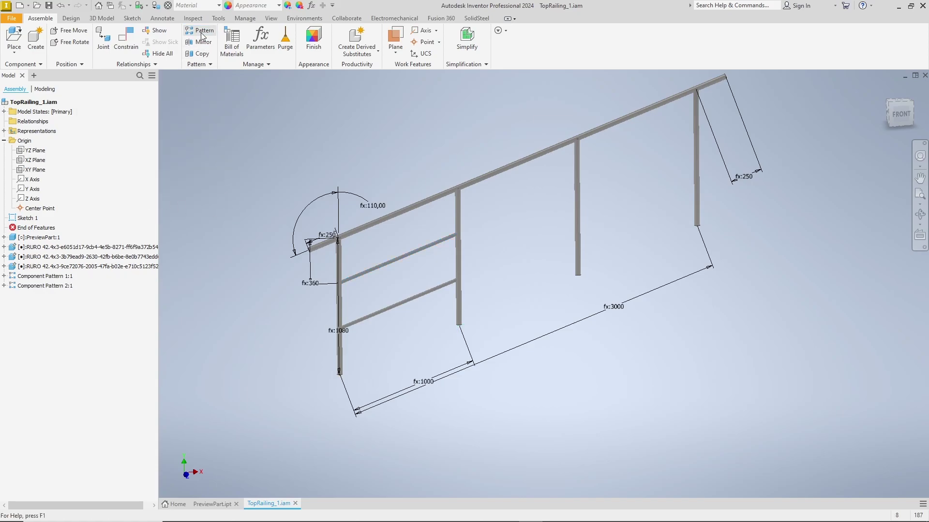
# Step: Pattern Component Pattern 2:1 rectangularly along the rail end edge
pyautogui.click(111, 118)
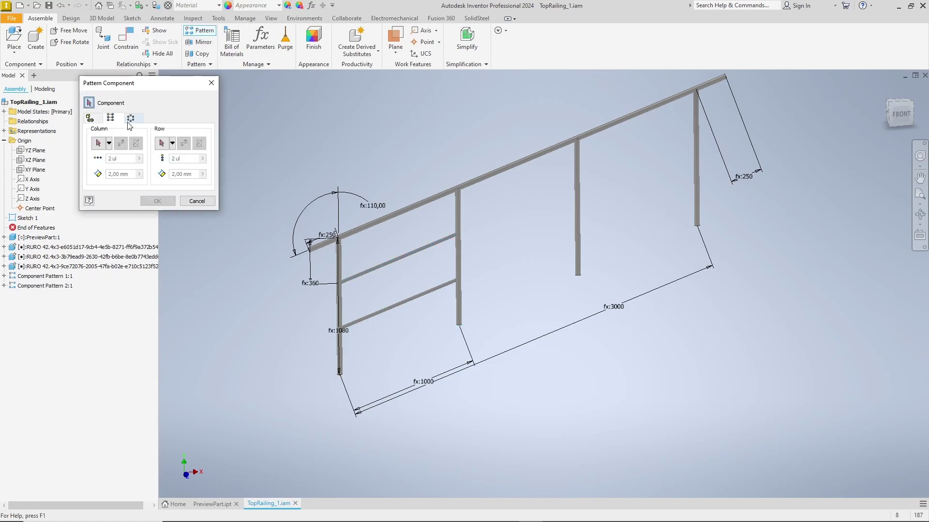
pyautogui.click(46, 285)
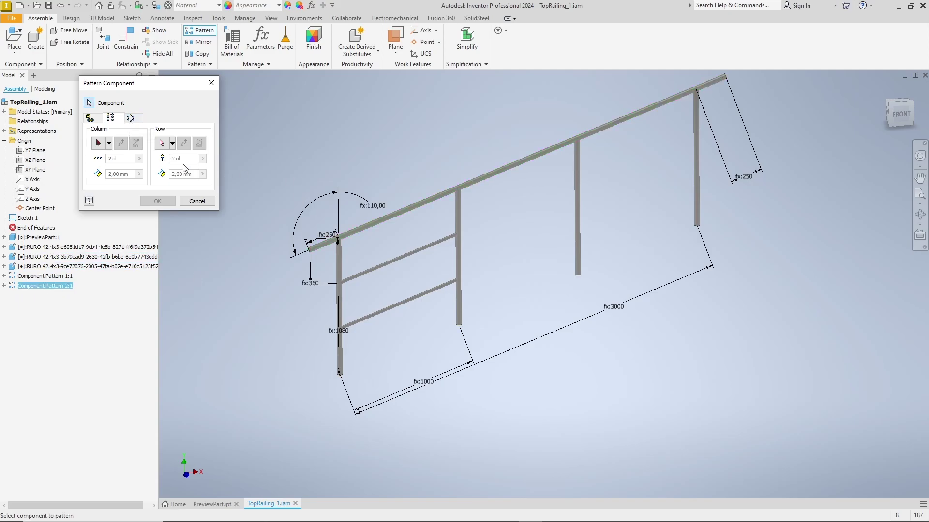
pyautogui.click(98, 143)
pyautogui.keyDown('shift'); pyautogui.moveTo(481, 150); pyautogui.dragTo(390, 159, button='middle'); pyautogui.keyUp('shift')
pyautogui.scroll(5, 561, 141)
pyautogui.scroll(4, 561, 133)
pyautogui.click(546, 151)
pyautogui.scroll(-6, 546, 151)
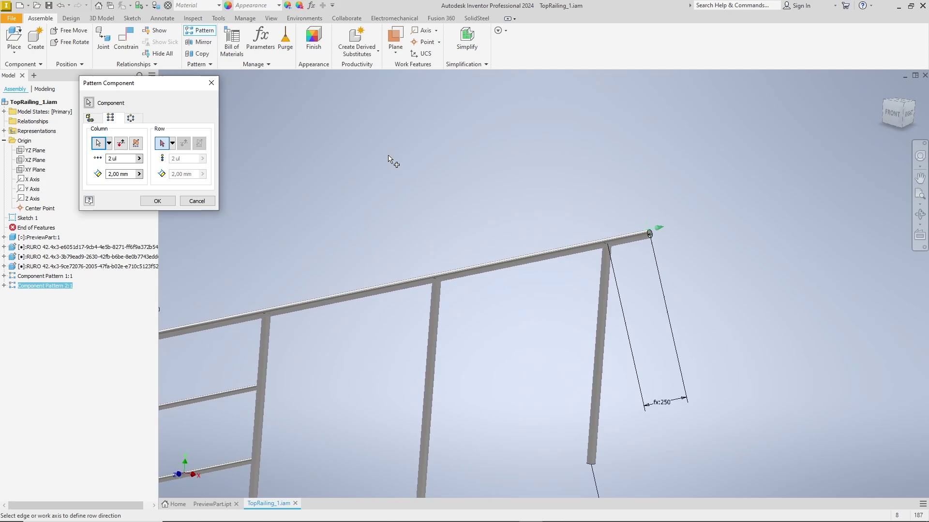
pyautogui.scroll(-3, 389, 159)
# Step: Set the column count to InnerLengthPattern and spacing to InnerLengthDist
pyautogui.click(138, 159)
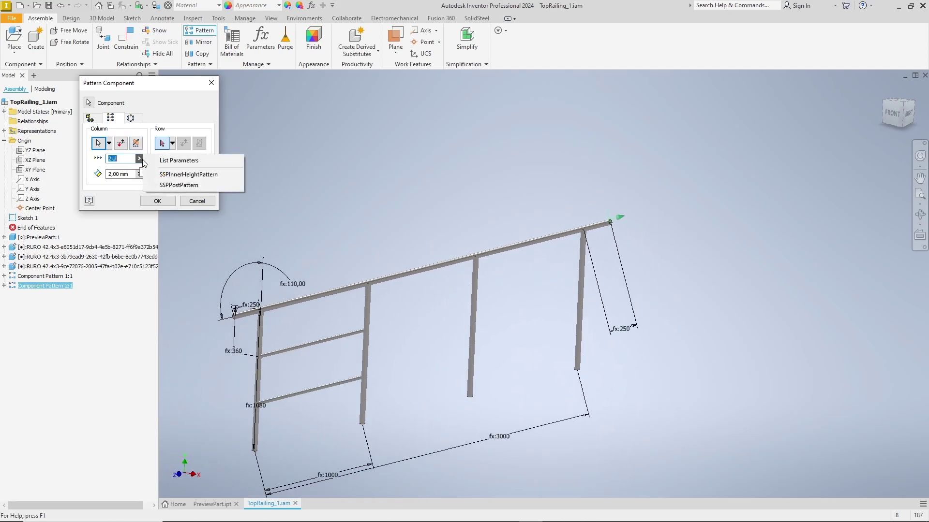
pyautogui.click(151, 161)
pyautogui.click(142, 197)
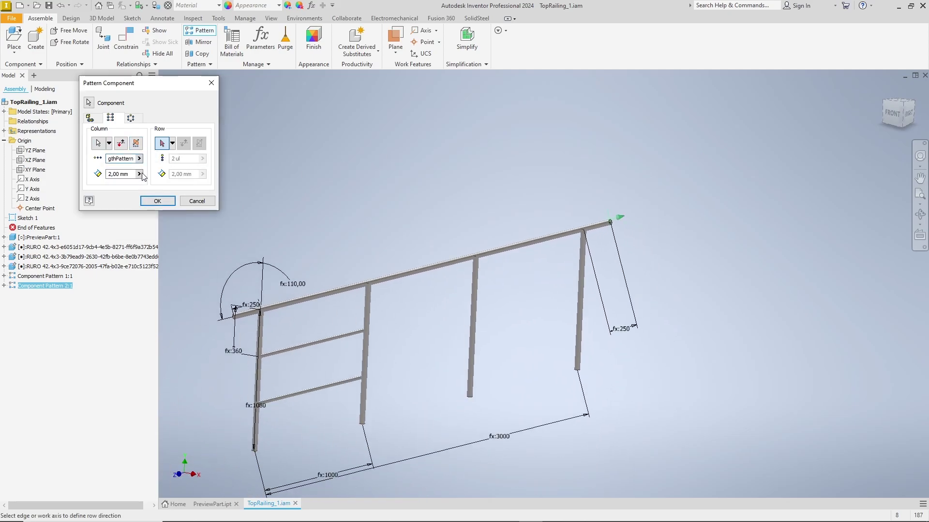
pyautogui.click(139, 175)
pyautogui.click(179, 211)
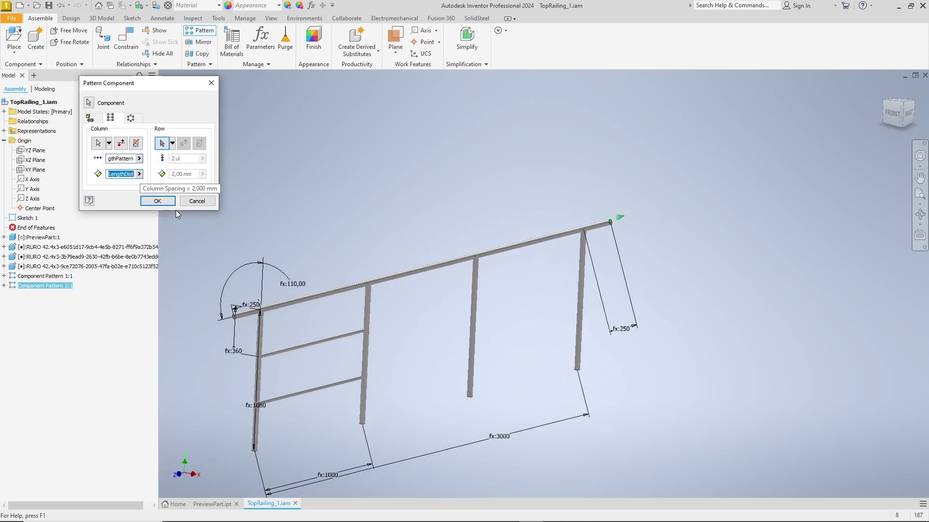
pyautogui.click(166, 203)
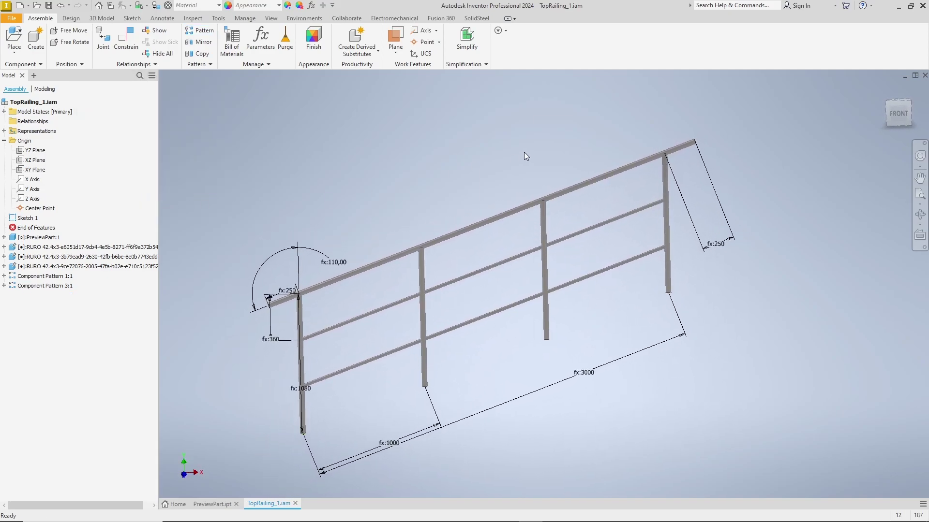
# Step: Change SSPAngle to 10 deg and run the SolidSteel Update to rebuild the railing
pyautogui.click(257, 40)
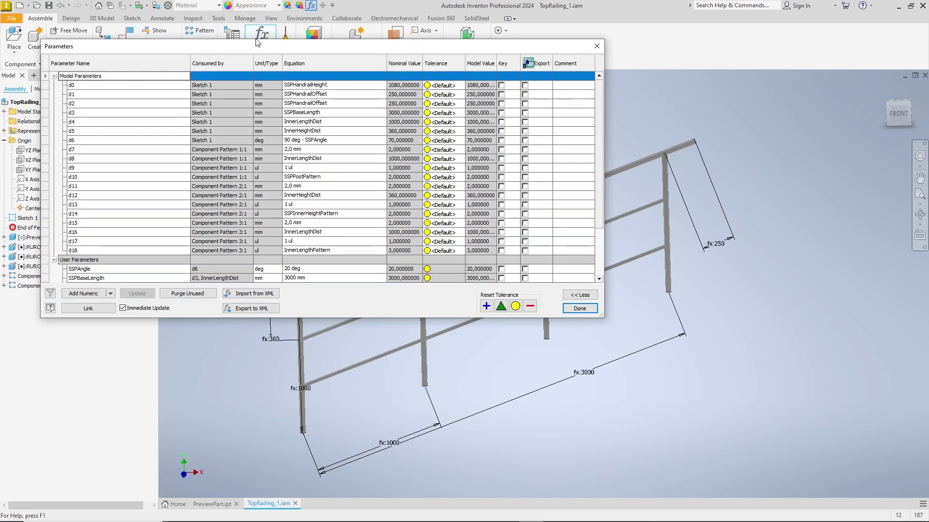
pyautogui.click(309, 269)
pyautogui.write('10')
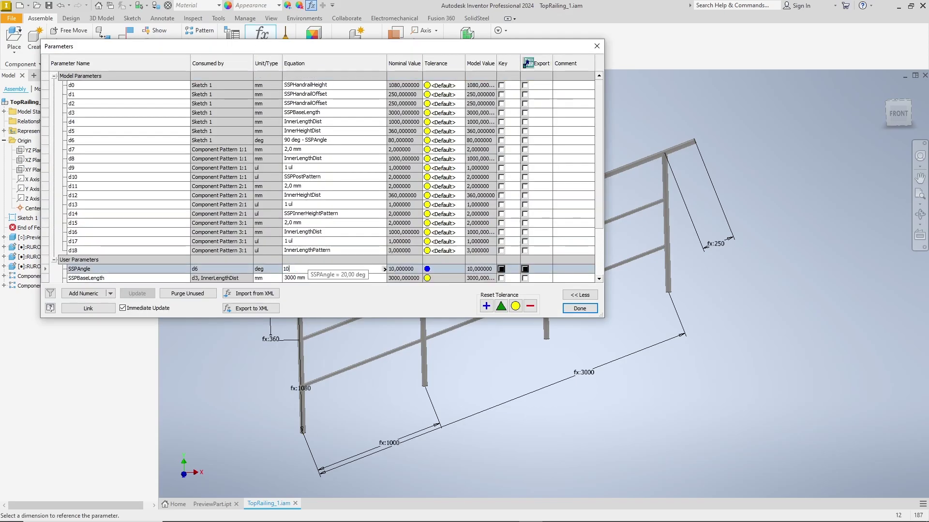
pyautogui.press('Return')
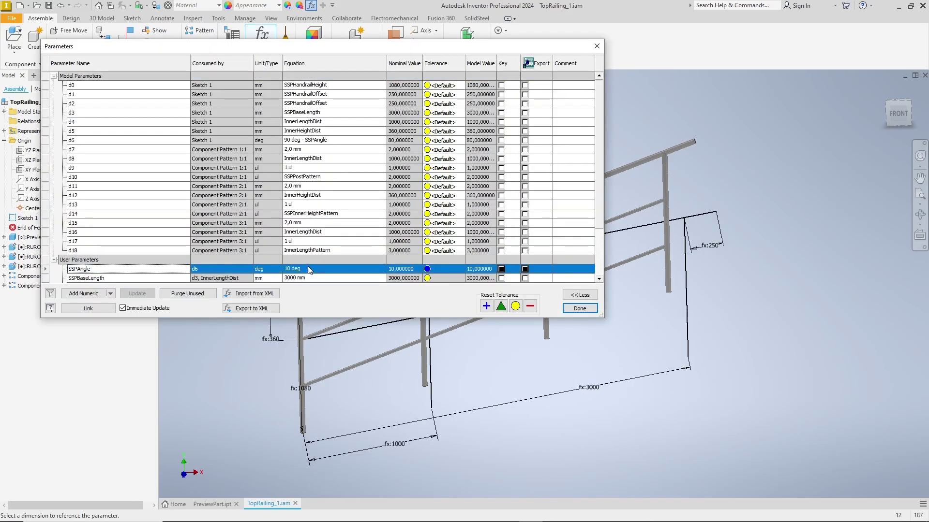
pyautogui.click(582, 310)
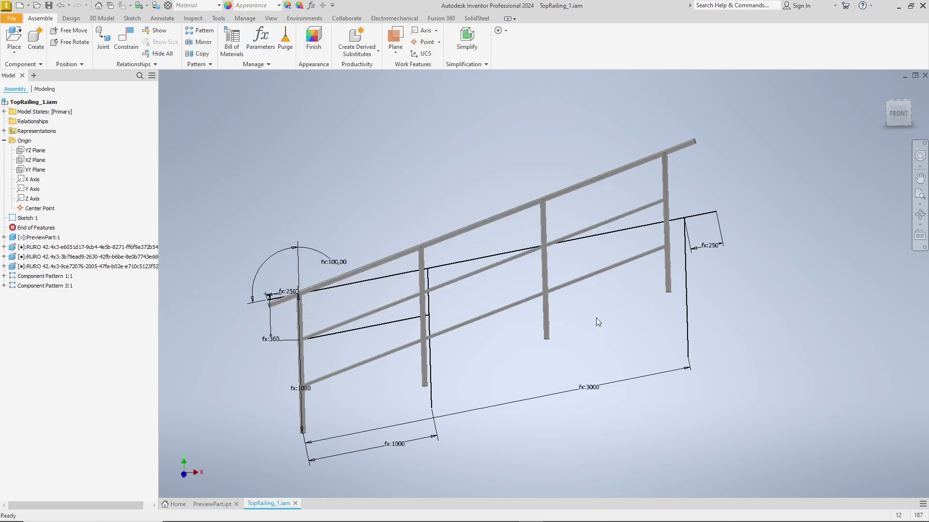
pyautogui.click(475, 19)
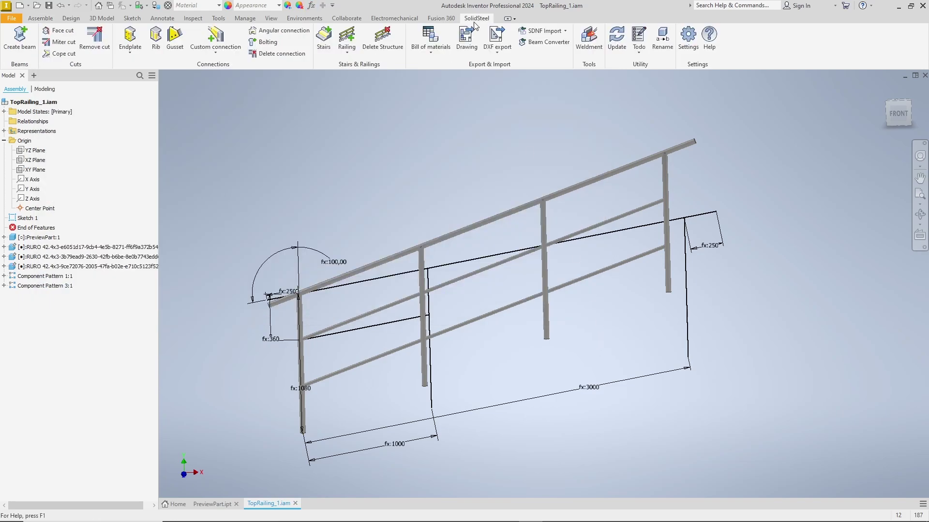
pyautogui.click(617, 36)
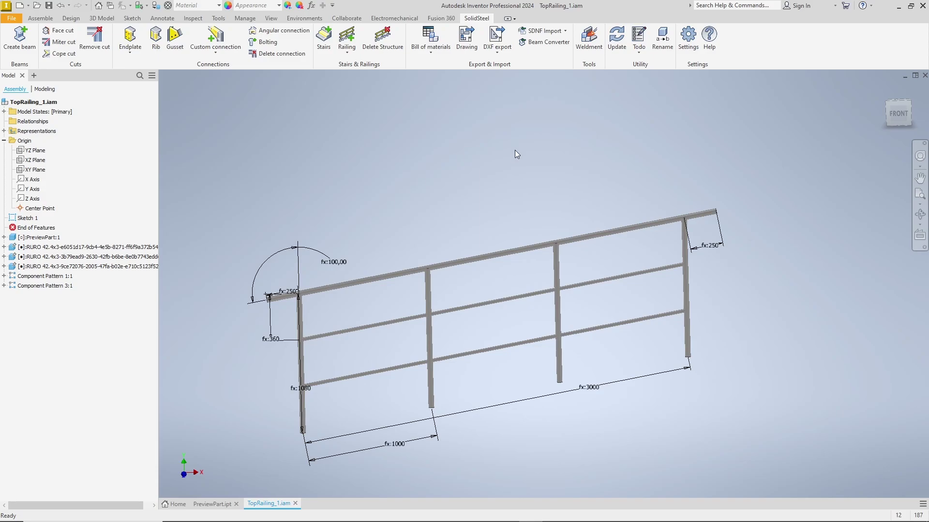
# Step: Learn the railing as TopRailing_1 with railing_preview.jpg, disabling SSPAngle and SSPBaseLength
pyautogui.click(346, 48)
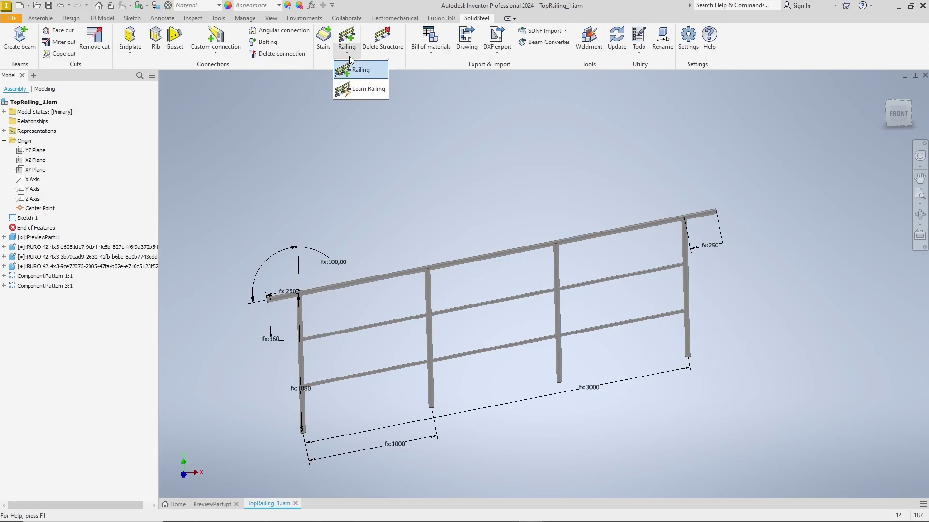
pyautogui.click(372, 92)
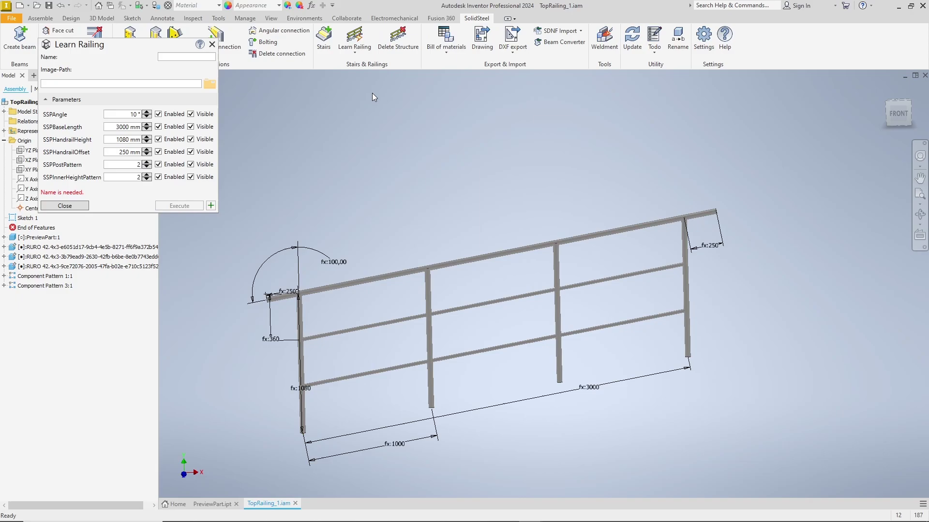
pyautogui.click(189, 57)
pyautogui.write('TopRailing')
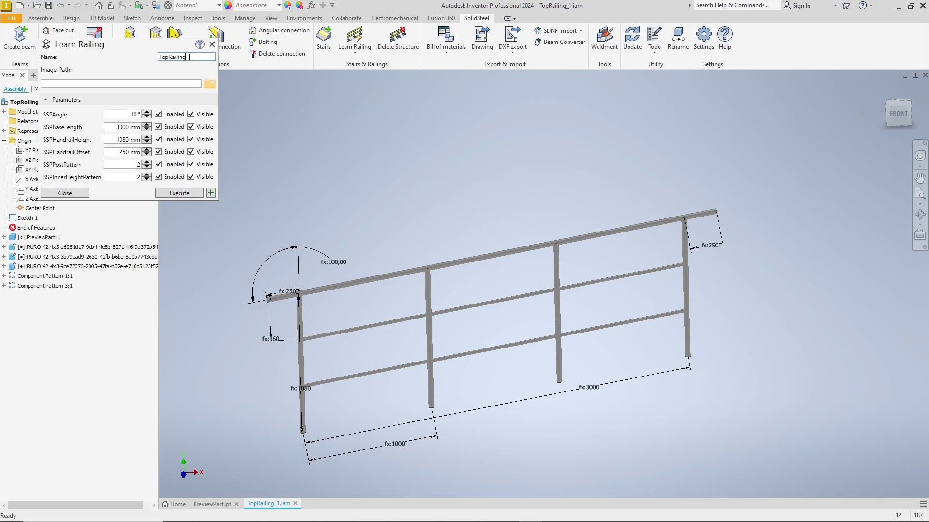
pyautogui.write('_1')
pyautogui.click(209, 84)
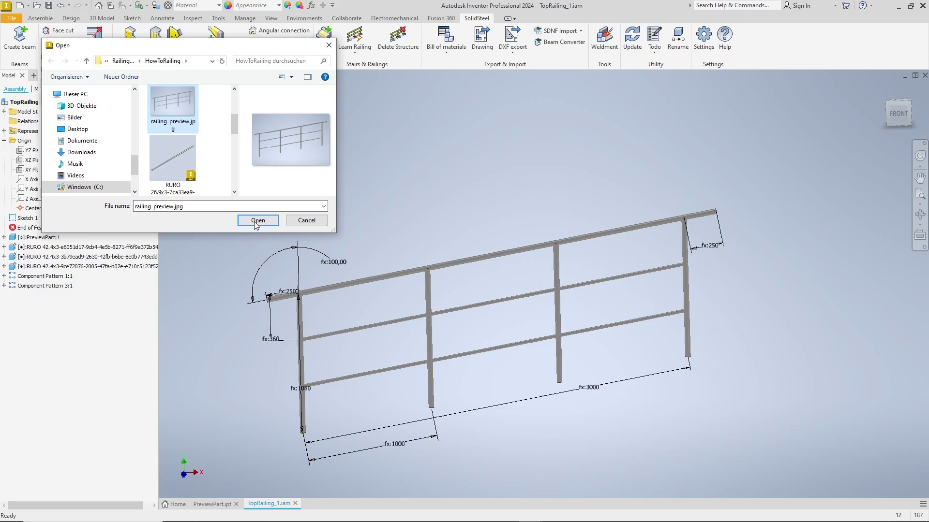
pyautogui.click(257, 222)
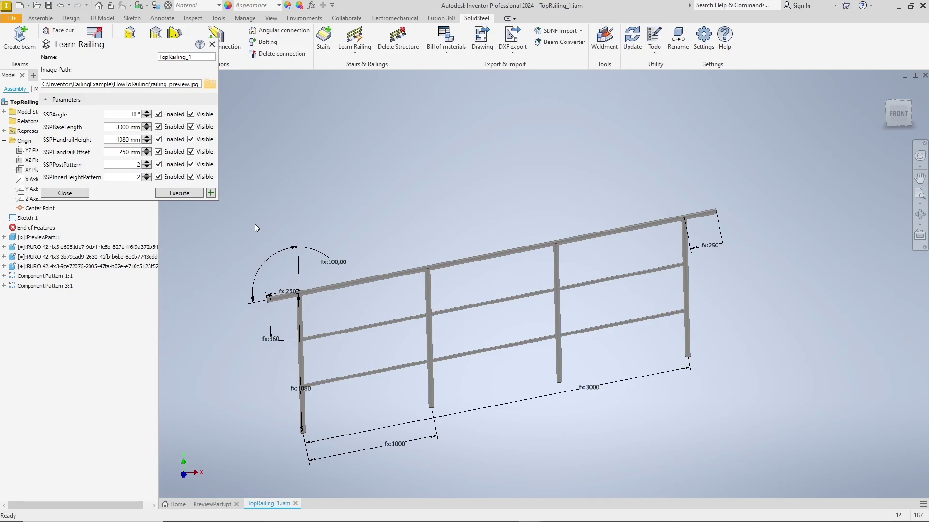
pyautogui.click(158, 114)
pyautogui.click(159, 127)
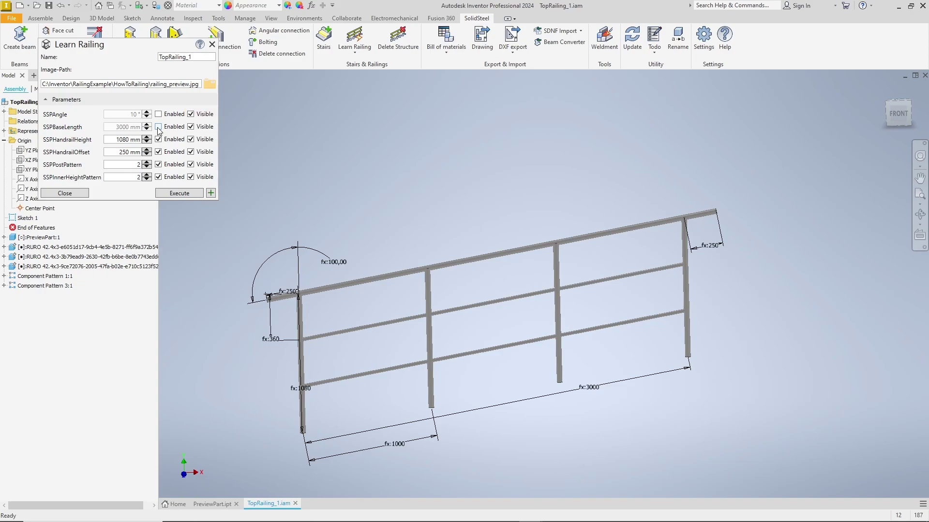
pyautogui.click(172, 194)
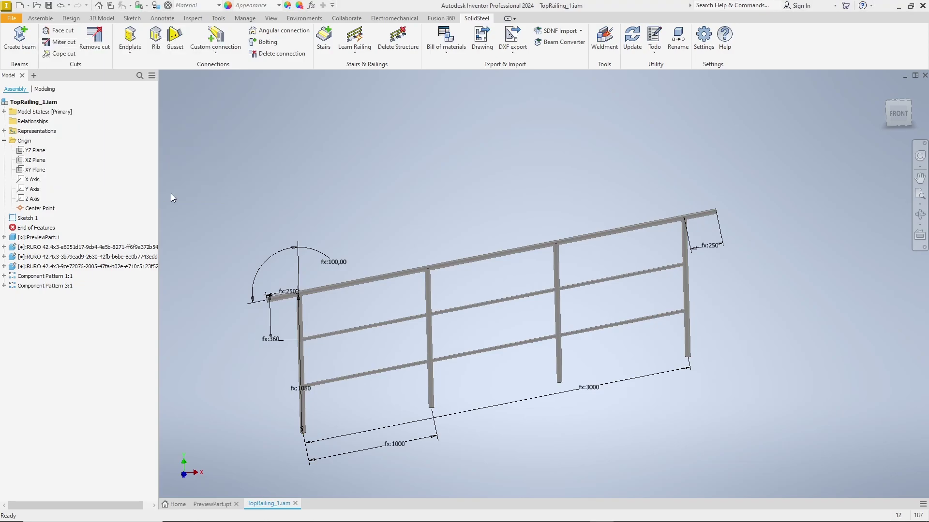
# Step: Open DemoAssembly.iam from the Home page and show the SolidSteel tools
pyautogui.click(177, 505)
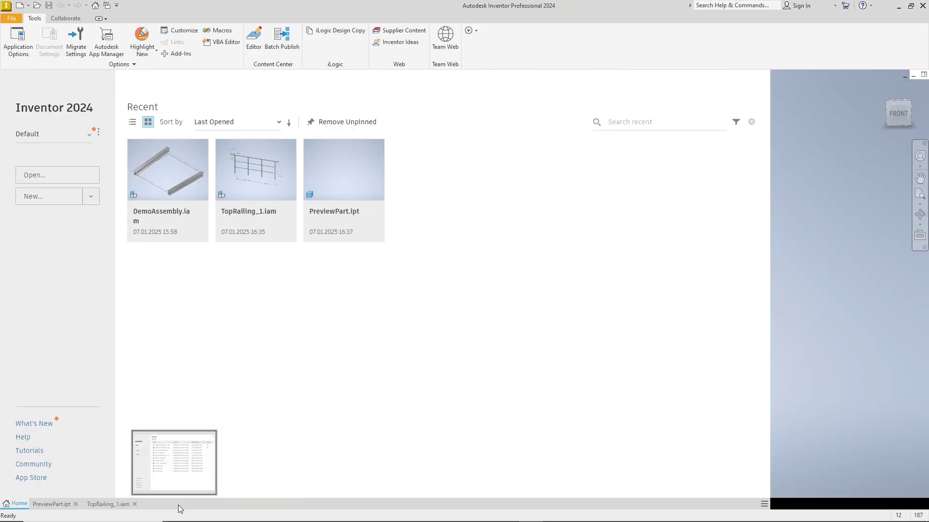
pyautogui.click(164, 163)
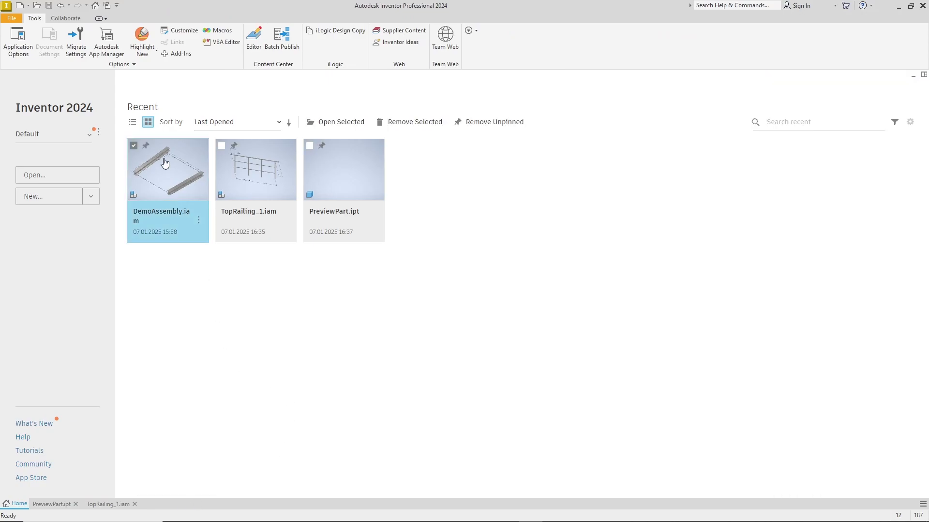
pyautogui.doubleClick(164, 163)
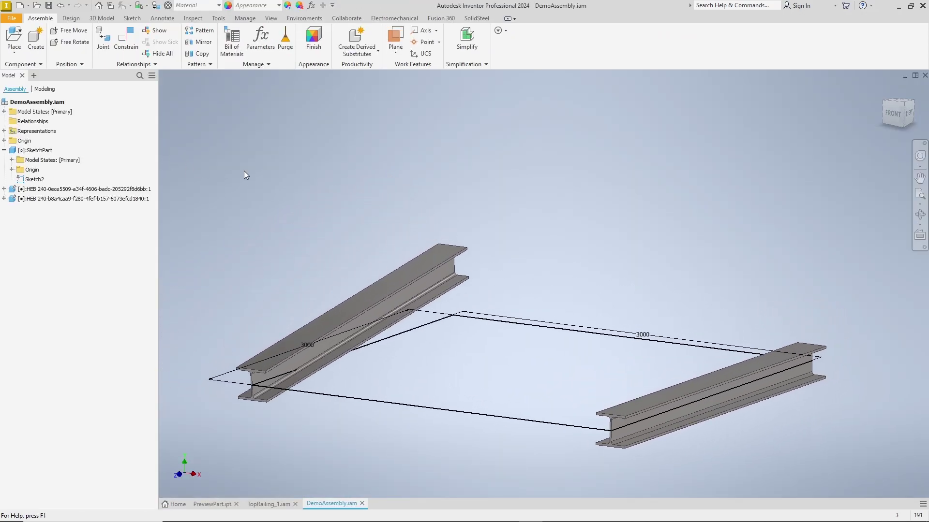
pyautogui.click(477, 18)
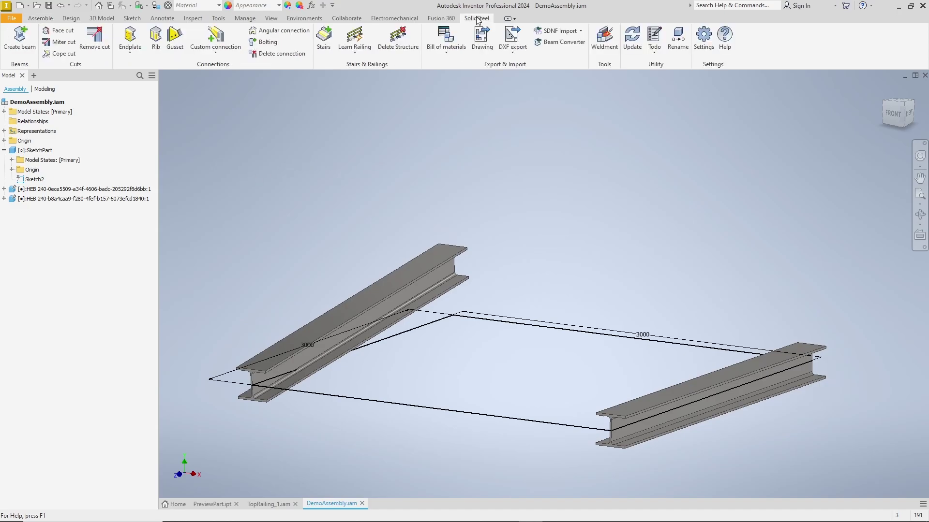
# Step: Place a TopRailing_1 railing on the right HEB 240 beam's top flange face
pyautogui.click(354, 52)
pyautogui.click(358, 69)
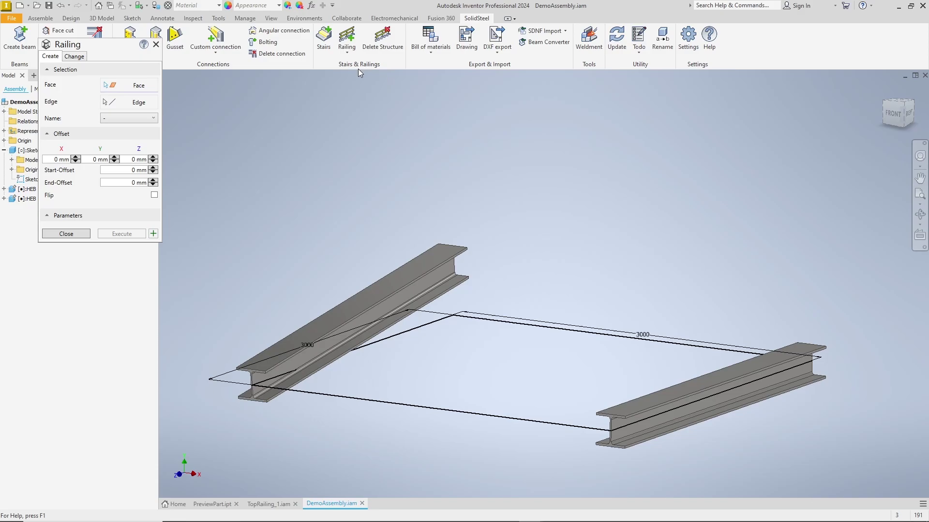
pyautogui.click(712, 373)
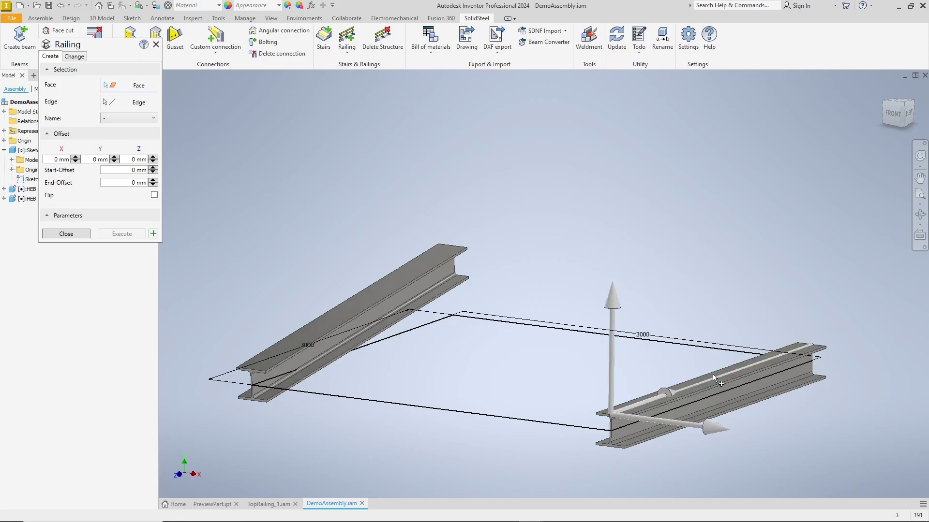
pyautogui.click(122, 121)
pyautogui.click(131, 159)
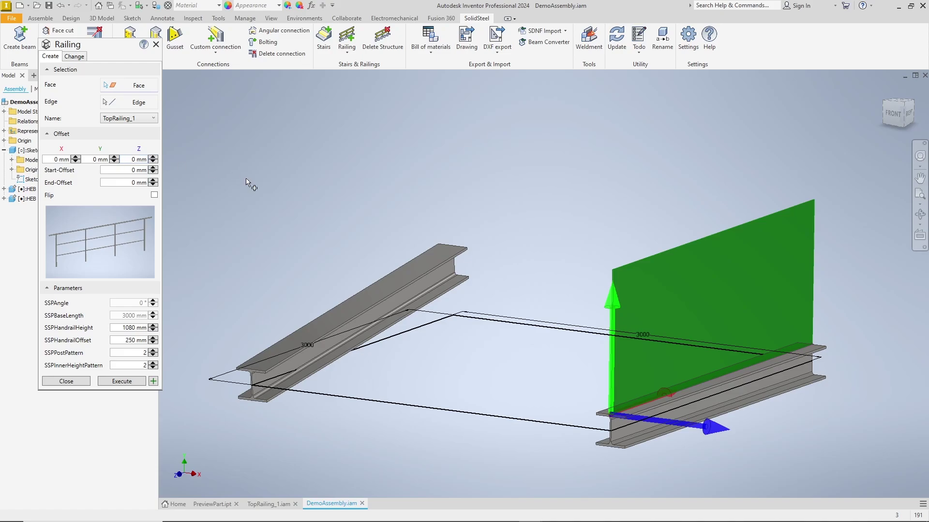
pyautogui.click(154, 382)
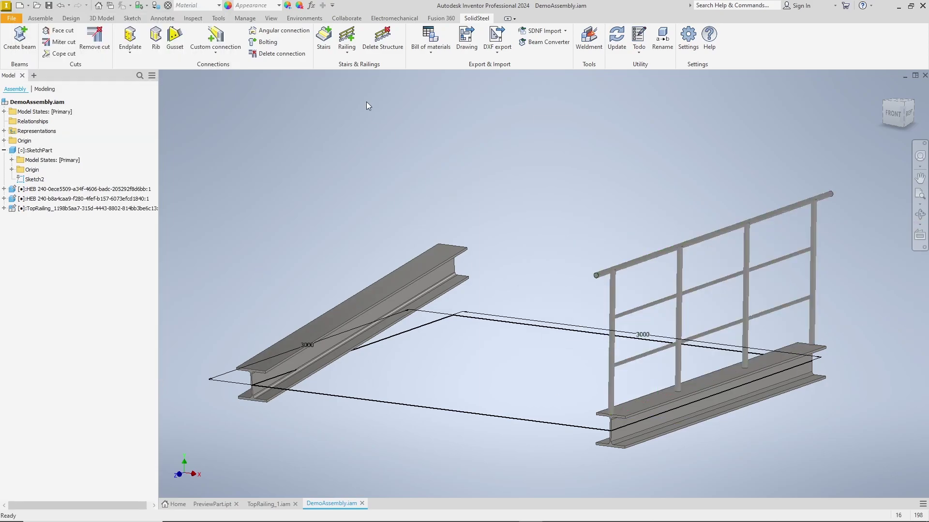
# Step: Create a TopRailing_1 railing on the left beam's top face with Start/End-Offset 100 mm and SSPHandrailOffset 400
pyautogui.click(346, 39)
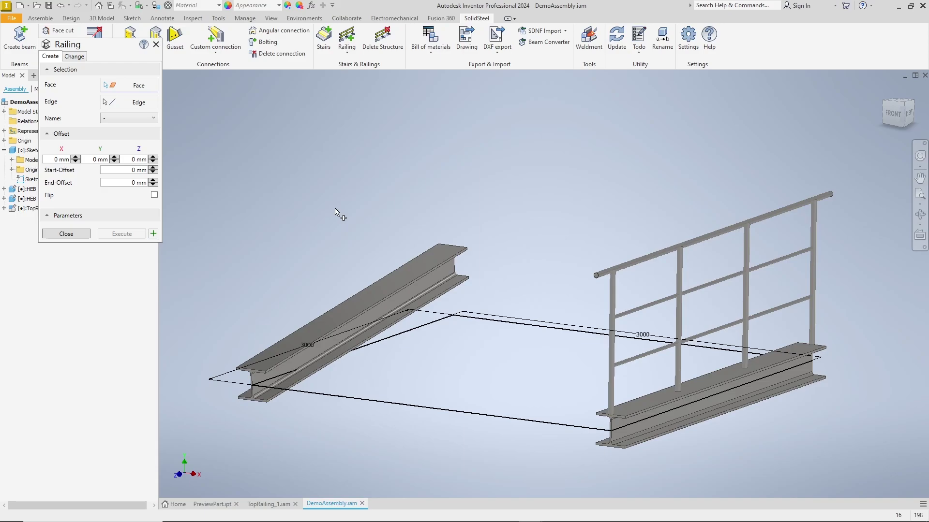
pyautogui.click(385, 289)
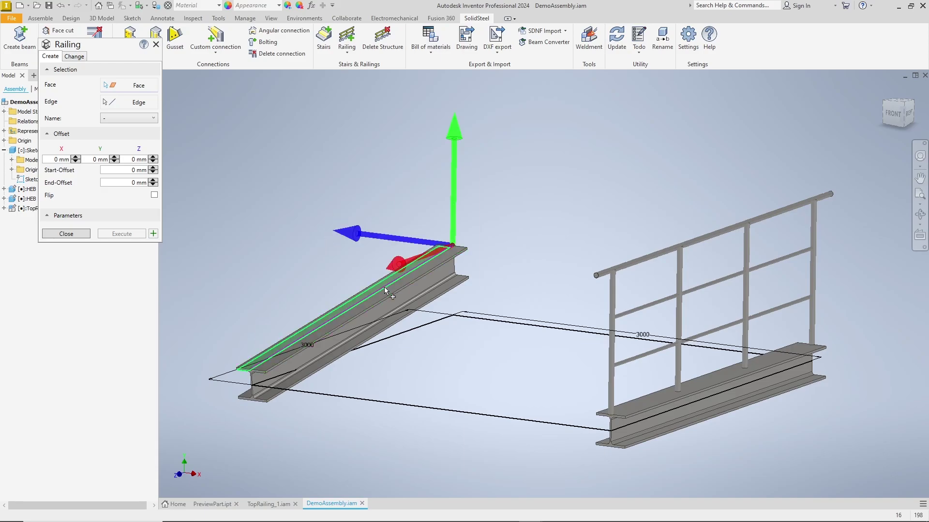
pyautogui.click(143, 121)
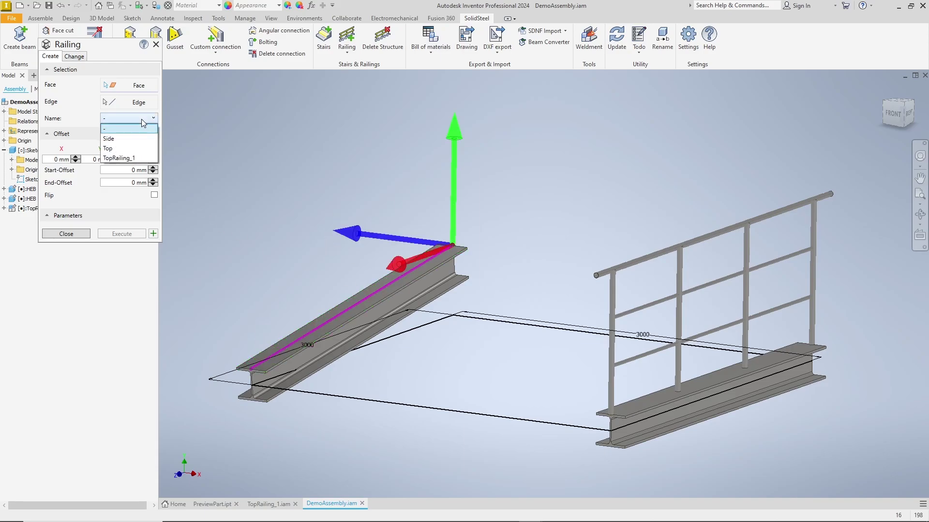
pyautogui.click(136, 161)
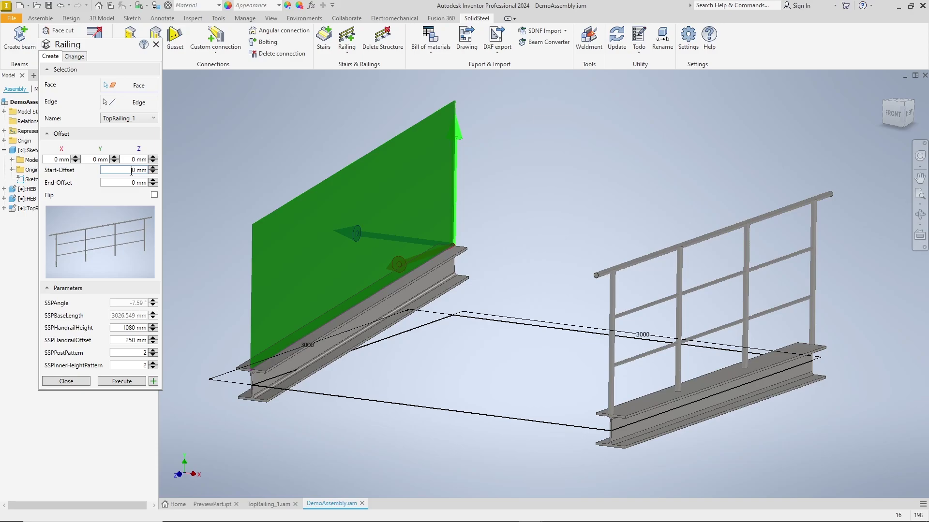
pyautogui.write('10')
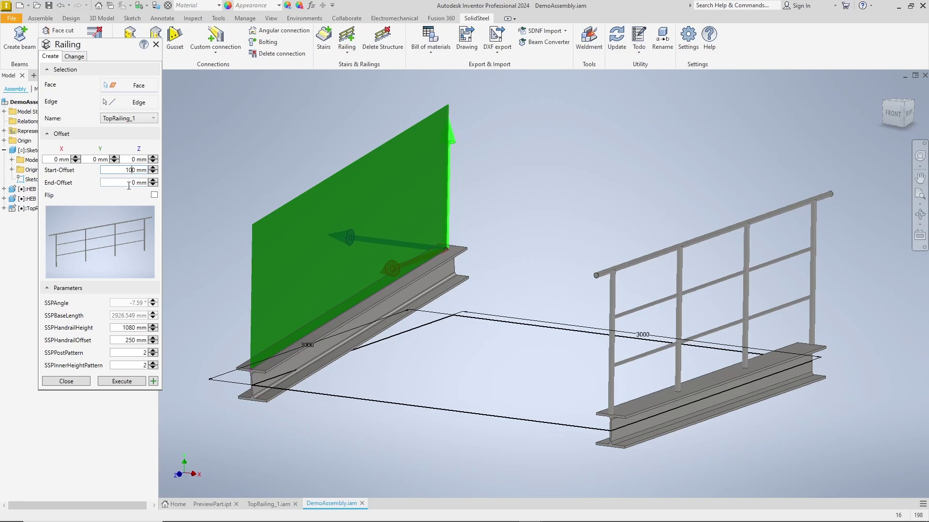
pyautogui.click(129, 185)
pyautogui.write('10')
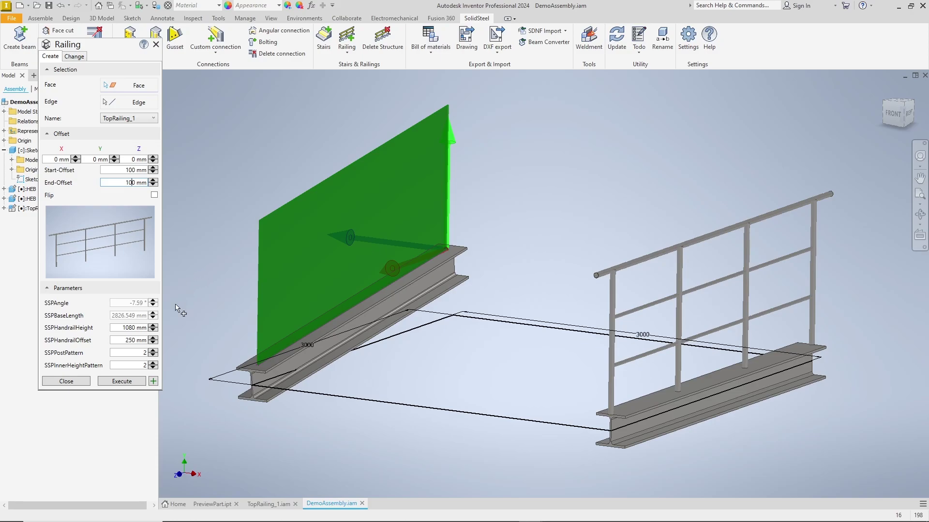
pyautogui.doubleClick(127, 341)
pyautogui.write('400')
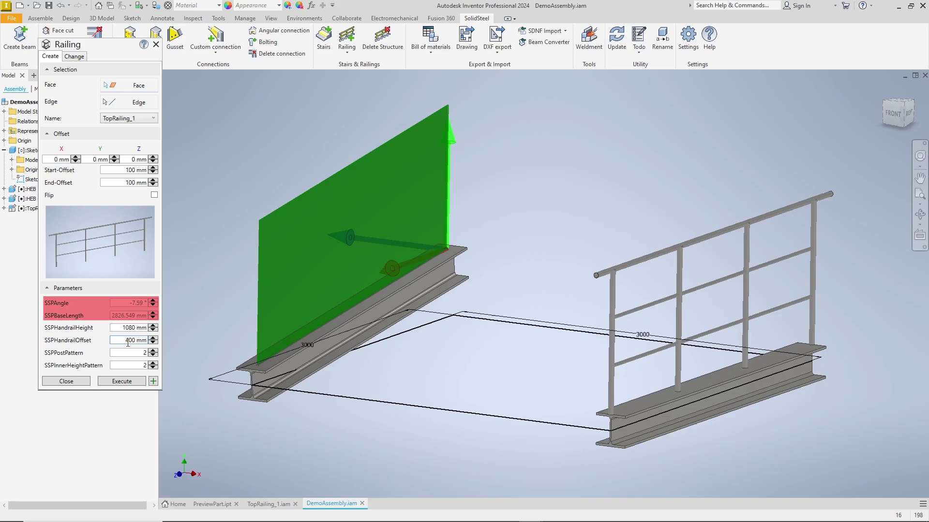
pyautogui.click(129, 383)
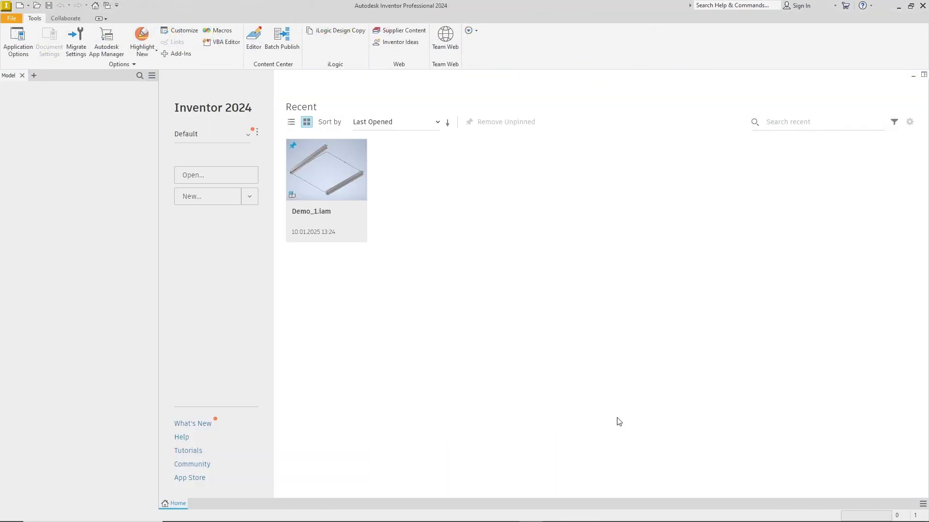
# Step: Save the new assembly as SideRailing_1
pyautogui.hotkey('ctrl', 's')
pyautogui.write('PreviewPart')
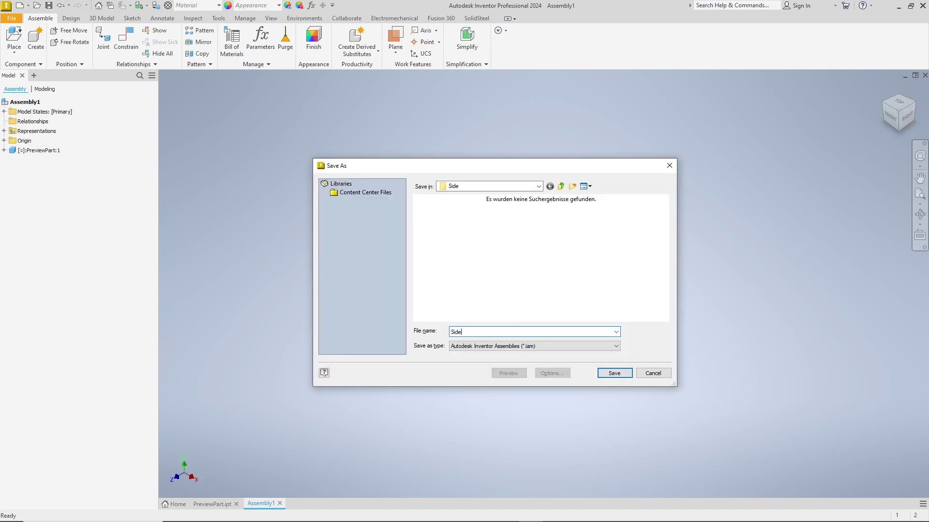
pyautogui.write('Railing_1')
pyautogui.press('Return')
# Step: Make the origin Center Point, XY Plane and YZ Plane visible
pyautogui.click(3, 140)
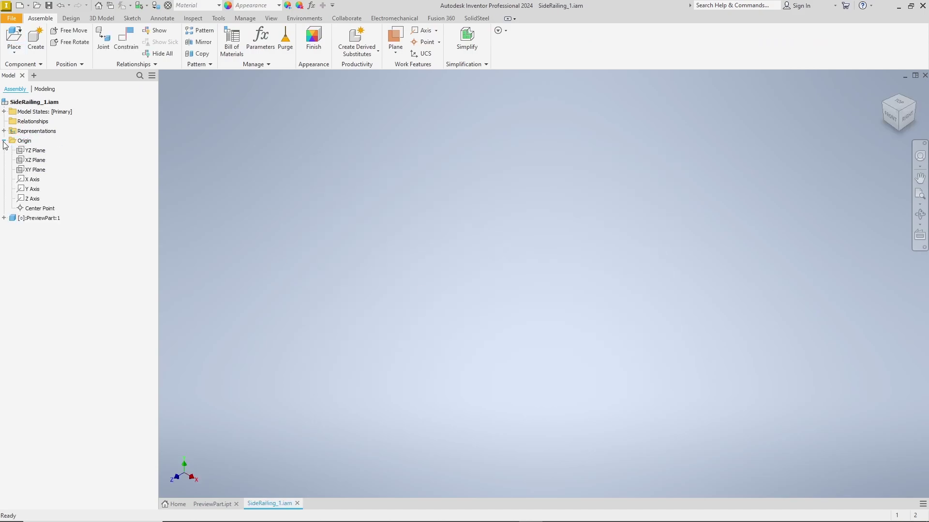
pyautogui.rightClick(39, 207)
pyautogui.click(68, 281)
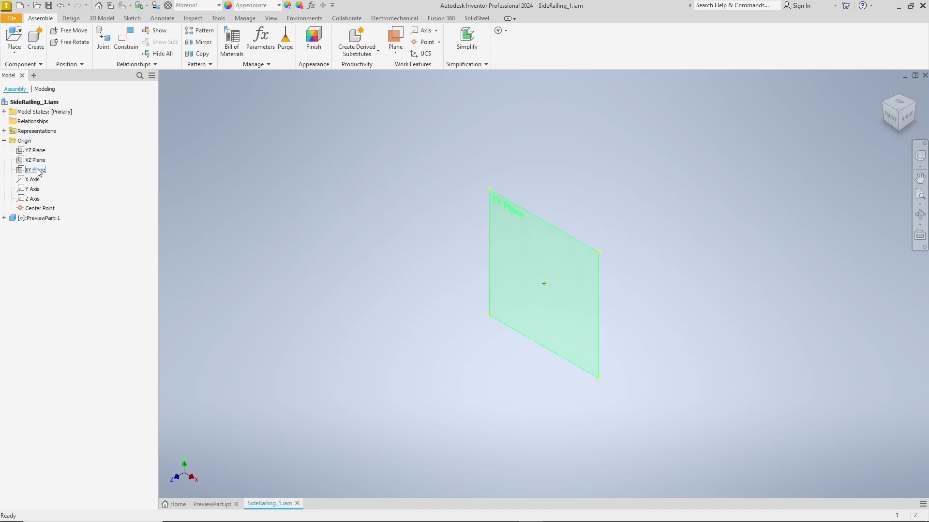
pyautogui.rightClick(30, 169)
pyautogui.click(69, 264)
pyautogui.click(37, 152)
pyautogui.rightClick(37, 152)
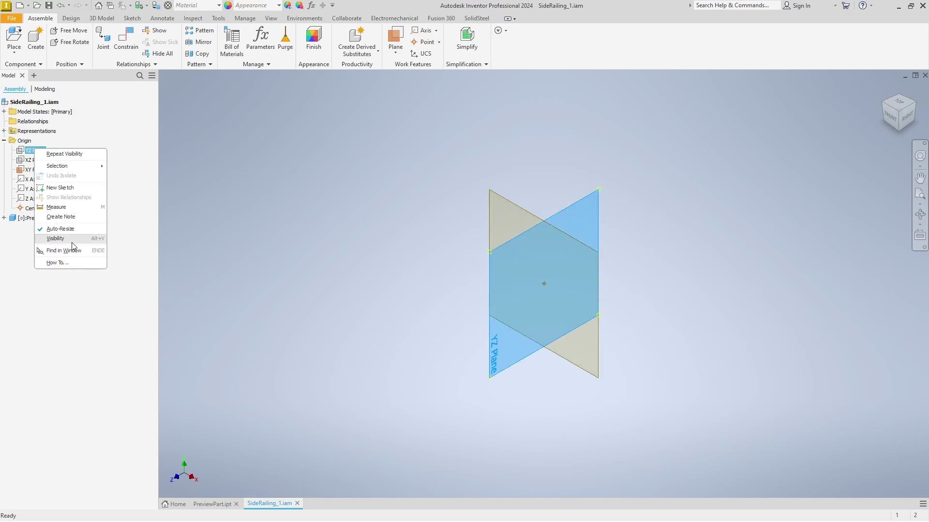
pyautogui.click(72, 244)
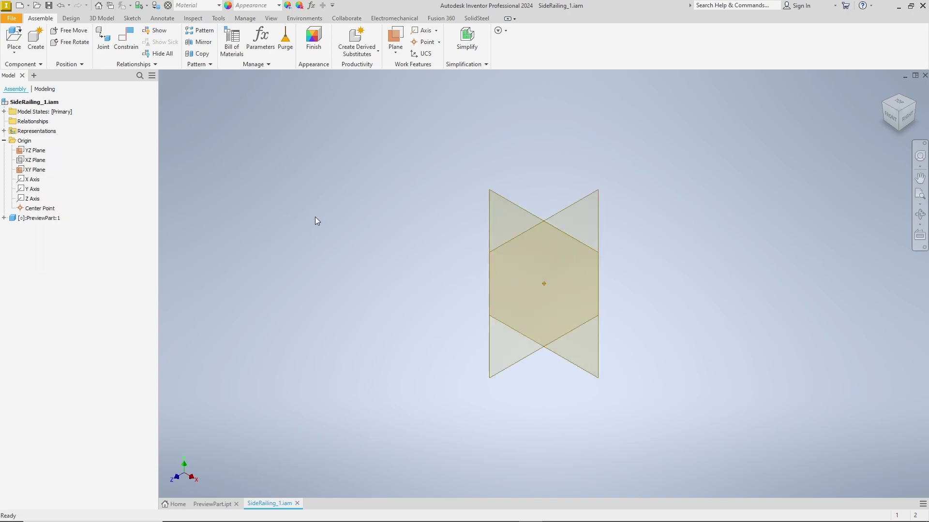
# Step: Create Work Plane1 offset 150 mm from the XY Plane
pyautogui.click(396, 51)
pyautogui.click(435, 94)
pyautogui.click(38, 170)
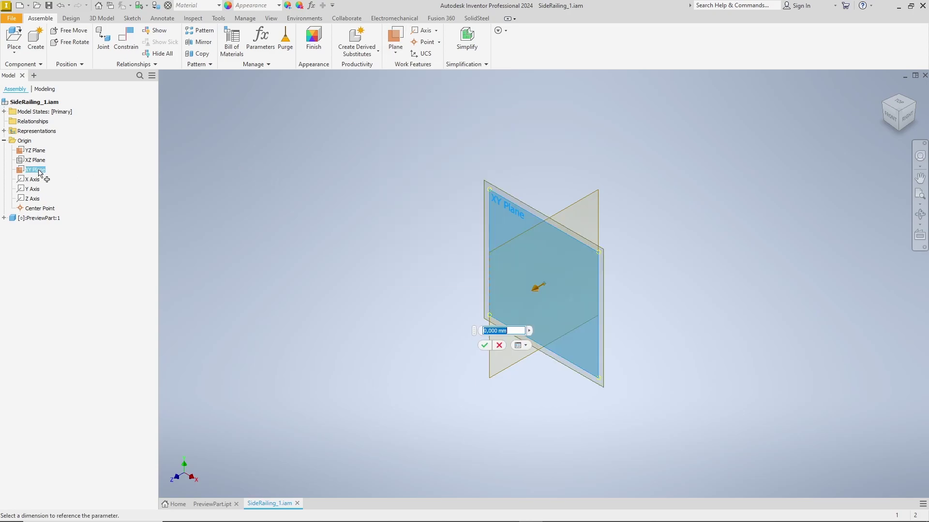
pyautogui.write('150')
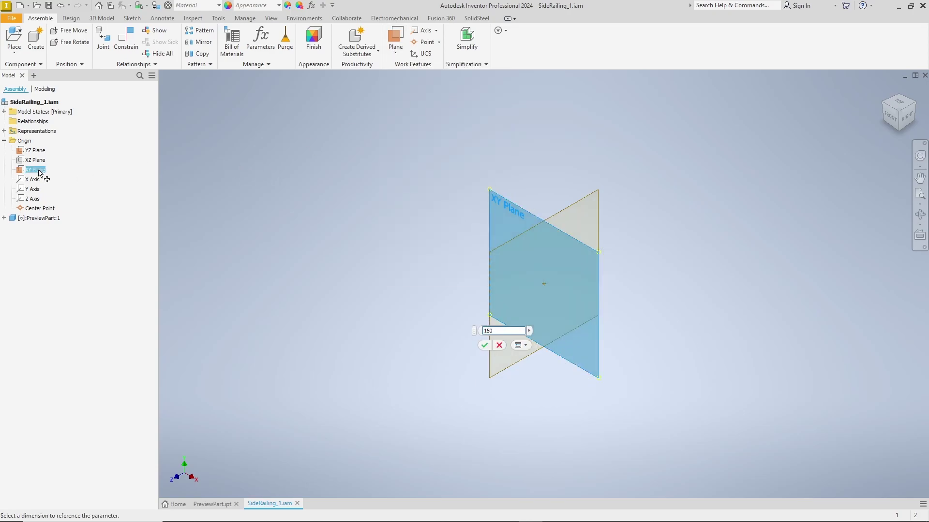
pyautogui.press('Return')
# Step: Start a new 2D sketch
pyautogui.scroll(-4, 457, 361)
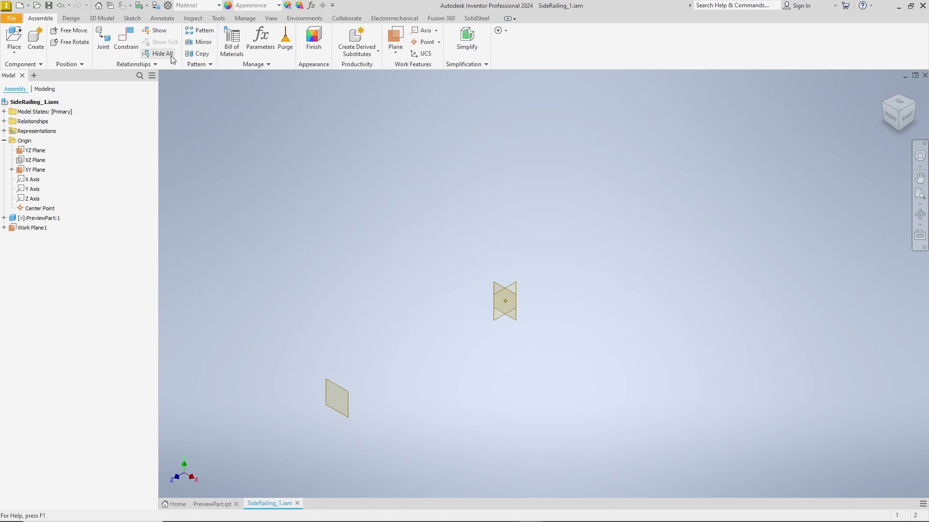
pyautogui.click(135, 20)
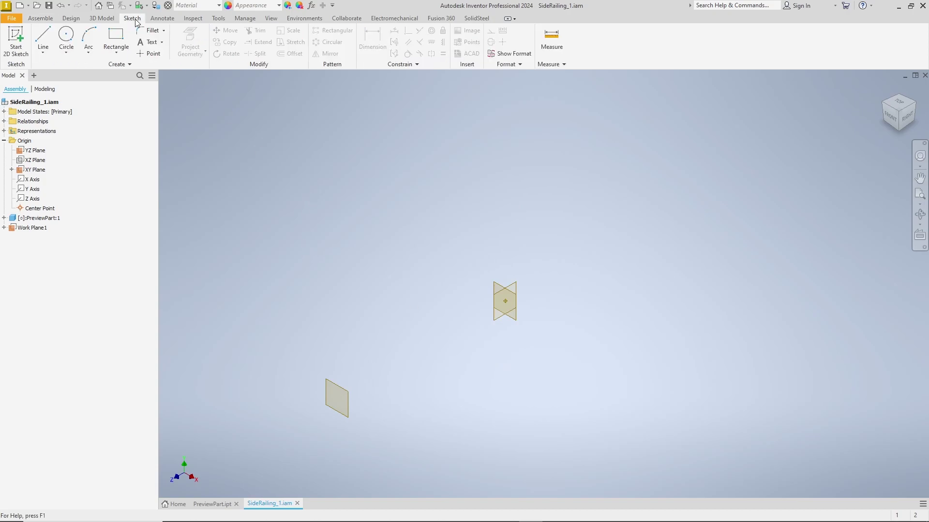
pyautogui.click(500, 319)
# Step: On the YZ Plane, draw a line from the origin toward the left
pyautogui.click(500, 319)
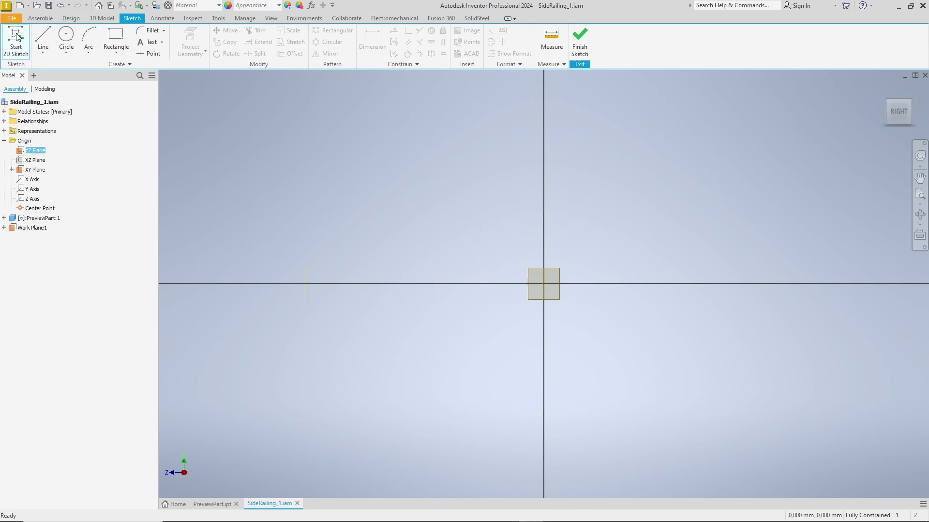
pyautogui.click(43, 39)
pyautogui.click(536, 261)
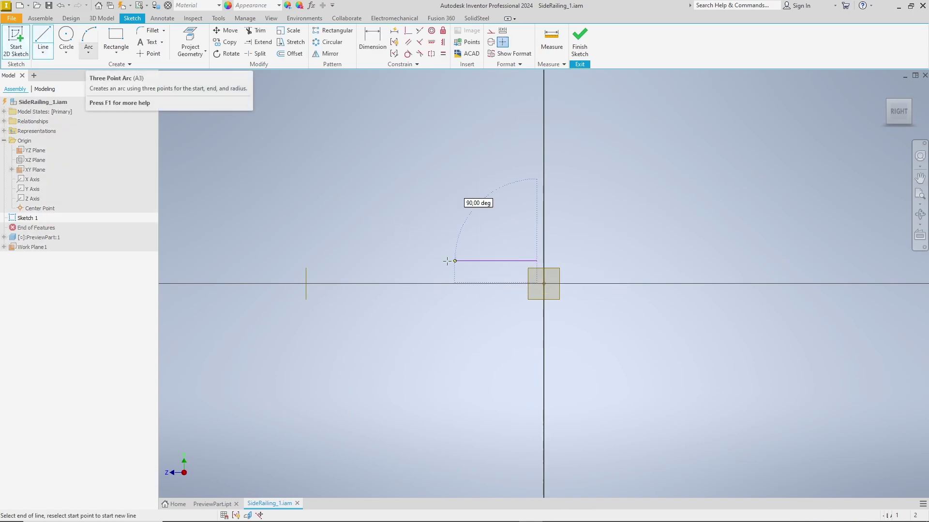
pyautogui.click(299, 260)
pyautogui.press('Escape')
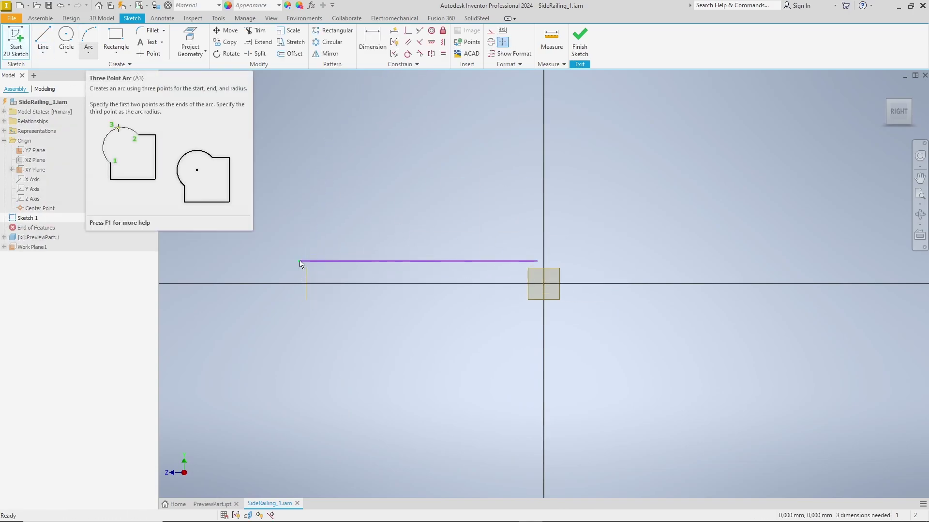
# Step: Make the line collinear with the horizontal axis and dimension it 150
pyautogui.click(407, 30)
pyautogui.click(421, 261)
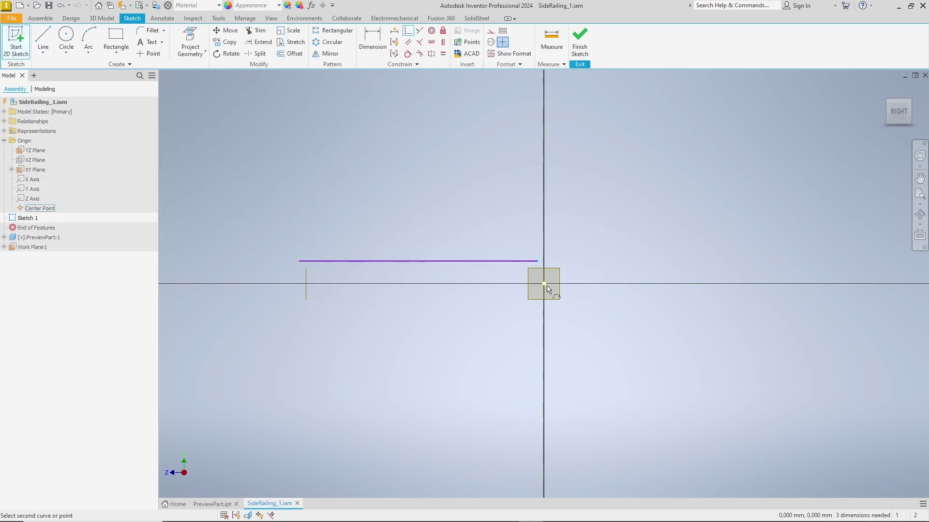
pyautogui.click(549, 284)
pyautogui.press('d')
pyautogui.click(419, 283)
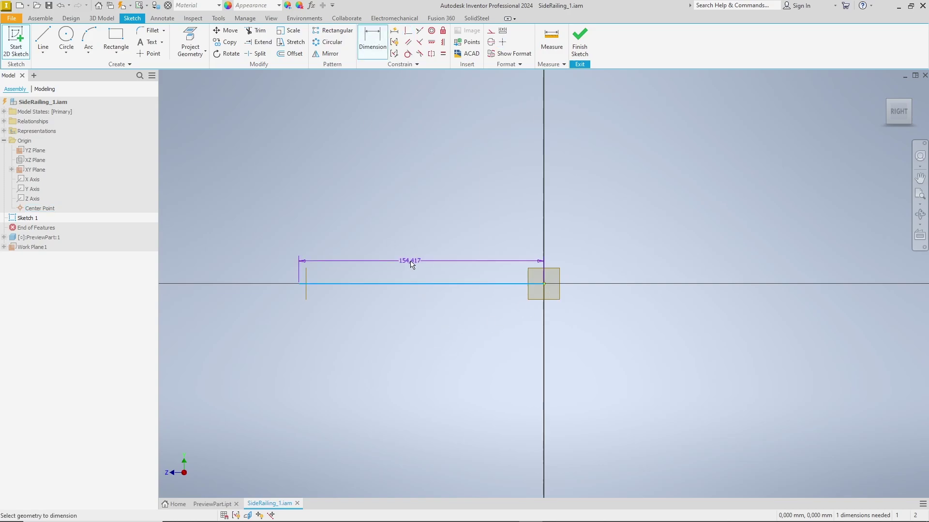
pyautogui.click(411, 261)
pyautogui.press('Return')
# Step: Finish Sketch 1 and begin Sketch 2 on Work Plane1
pyautogui.click(580, 41)
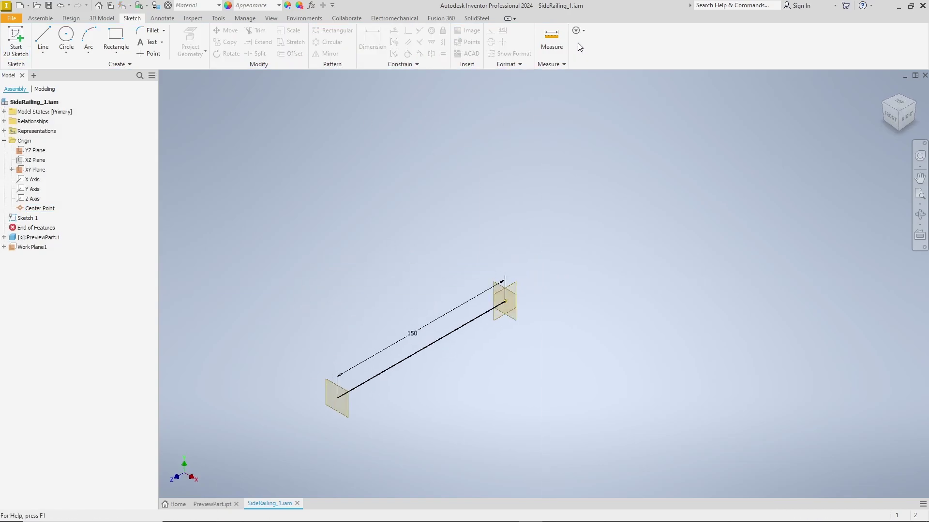
pyautogui.click(16, 41)
pyautogui.click(336, 396)
# Step: Draw three vertical post lines for the railing outline
pyautogui.press('l')
pyautogui.click(478, 264)
pyautogui.click(477, 107)
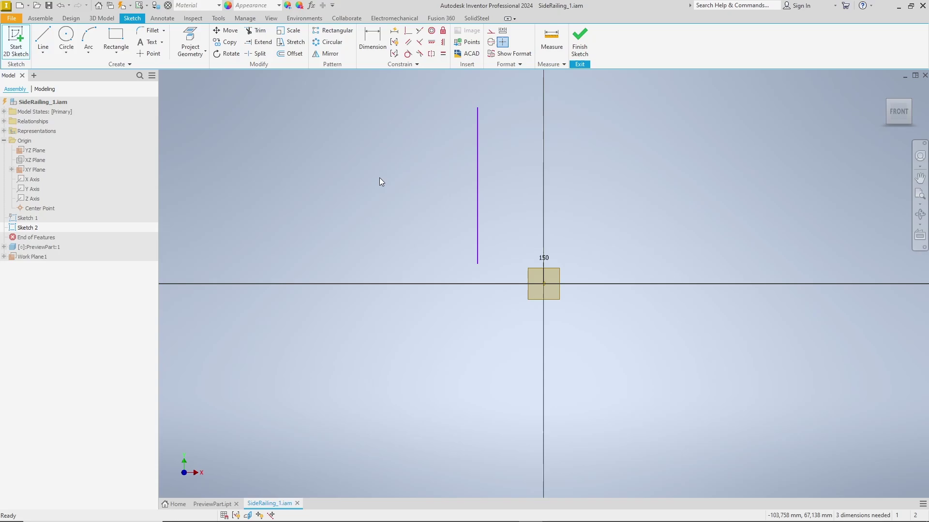
pyautogui.rightClick(388, 152)
pyautogui.click(386, 123)
pyautogui.click(521, 249)
pyautogui.click(520, 95)
pyautogui.click(609, 224)
pyautogui.click(609, 83)
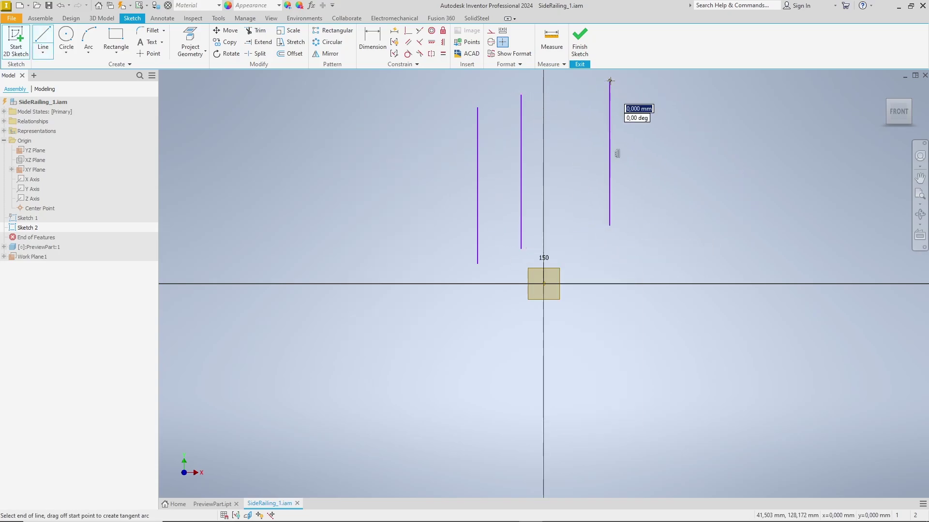
pyautogui.scroll(4, 623, 167)
pyautogui.scroll(-2, 841, 129)
pyautogui.press('Escape')
# Step: Add a fourth vertical line plus the long and short slanted top lines
pyautogui.rightClick(549, 239)
pyautogui.click(542, 231)
pyautogui.click(645, 250)
pyautogui.click(646, 102)
pyautogui.rightClick(290, 139)
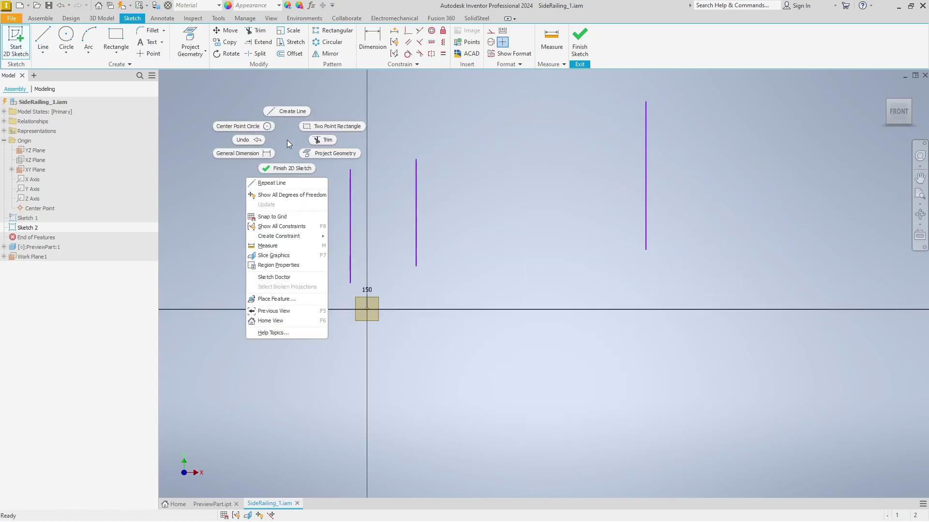
pyautogui.click(290, 110)
pyautogui.click(285, 134)
pyautogui.click(752, 76)
pyautogui.press('Escape')
pyautogui.click(378, 144)
pyautogui.click(487, 124)
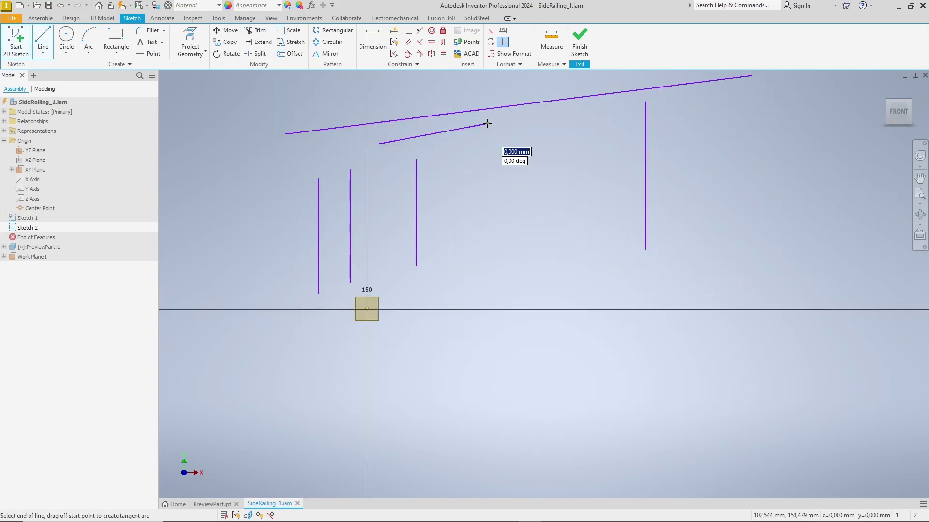
pyautogui.press('Escape')
# Step: Turn one vertical line into construction geometry, add a point, and extend the left line below the axis
pyautogui.rightClick(357, 225)
pyautogui.click(387, 226)
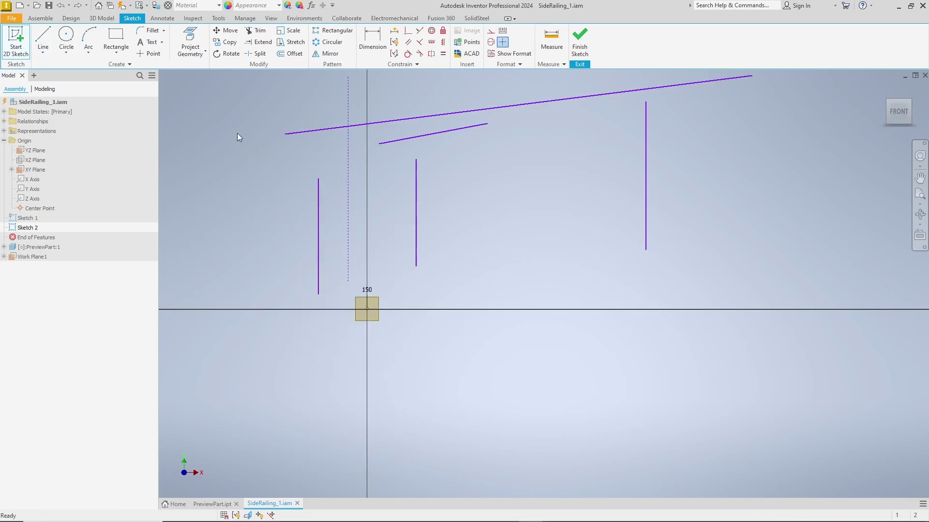
pyautogui.press('p')
pyautogui.scroll(-5, 320, 291)
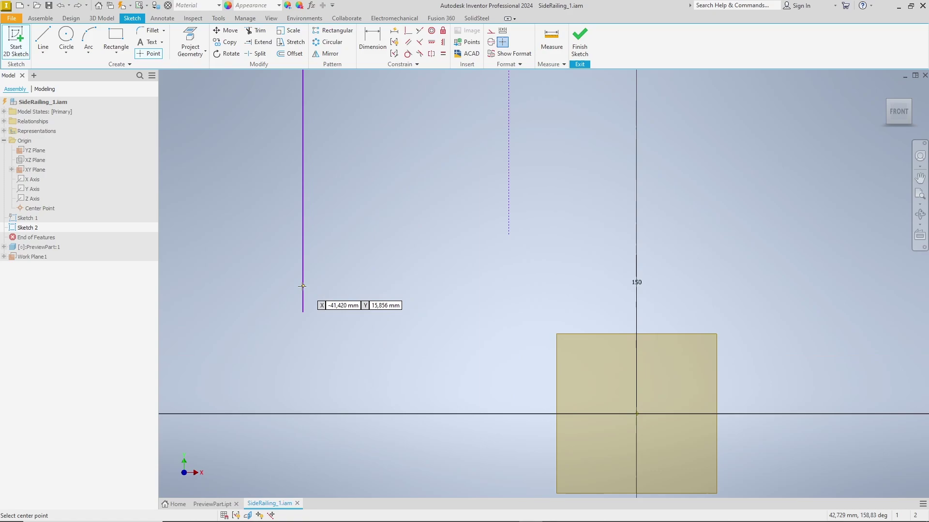
pyautogui.click(303, 285)
pyautogui.press('Escape')
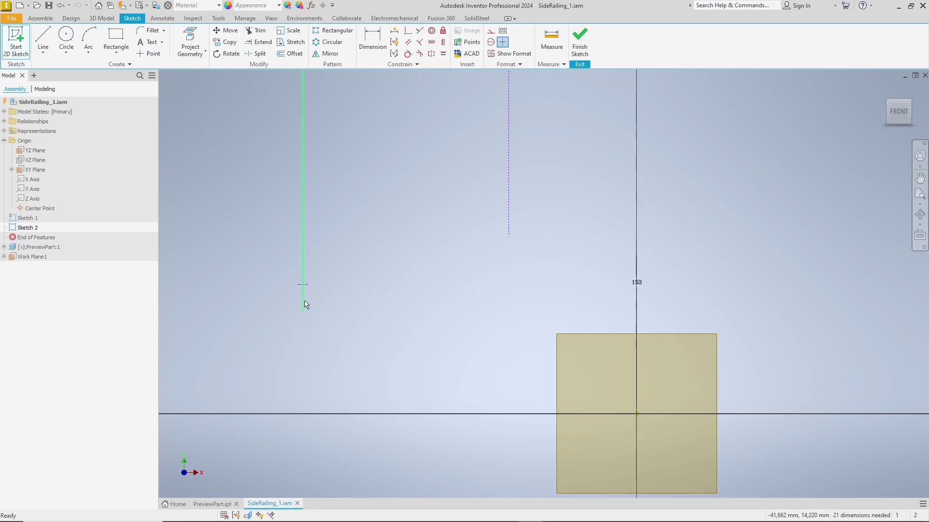
pyautogui.click(303, 308)
pyautogui.moveTo(303, 313); pyautogui.dragTo(302, 489)
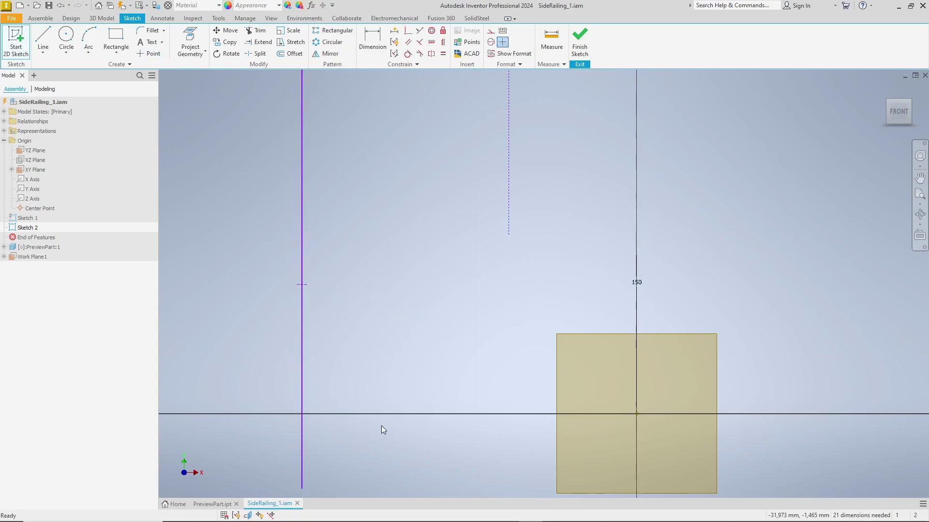
pyautogui.scroll(5, 381, 426)
pyautogui.scroll(-2, 399, 449)
pyautogui.moveTo(336, 352); pyautogui.dragTo(336, 414)
pyautogui.scroll(-2, 364, 439)
pyautogui.scroll(-2, 364, 440)
# Step: Dimension the sketch point 15 mm from the left line's bottom end
pyautogui.press('d')
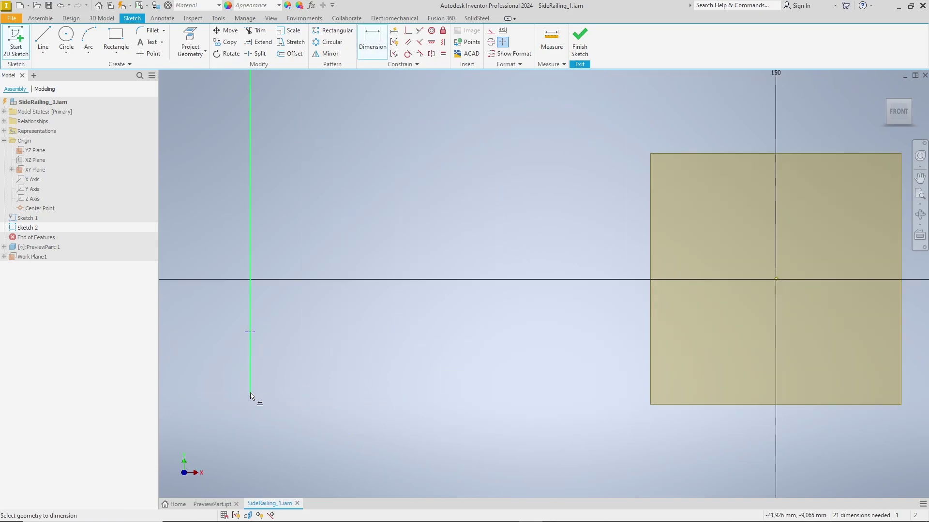
pyautogui.click(250, 396)
pyautogui.click(250, 332)
pyautogui.click(312, 340)
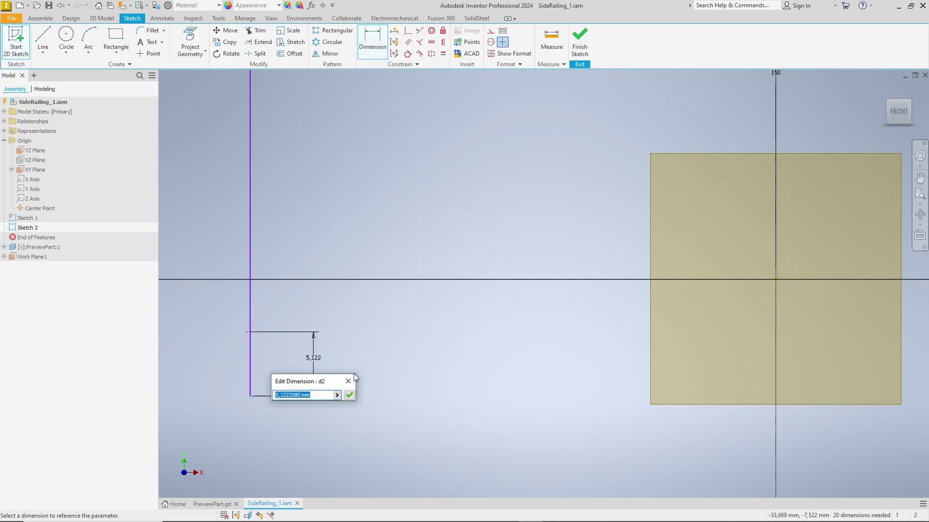
pyautogui.write('15')
pyautogui.press('Return')
pyautogui.scroll(6, 459, 377)
# Step: Apply coincident constraints at the origin and to the dashed line's lower end, then Equal
pyautogui.press('c')
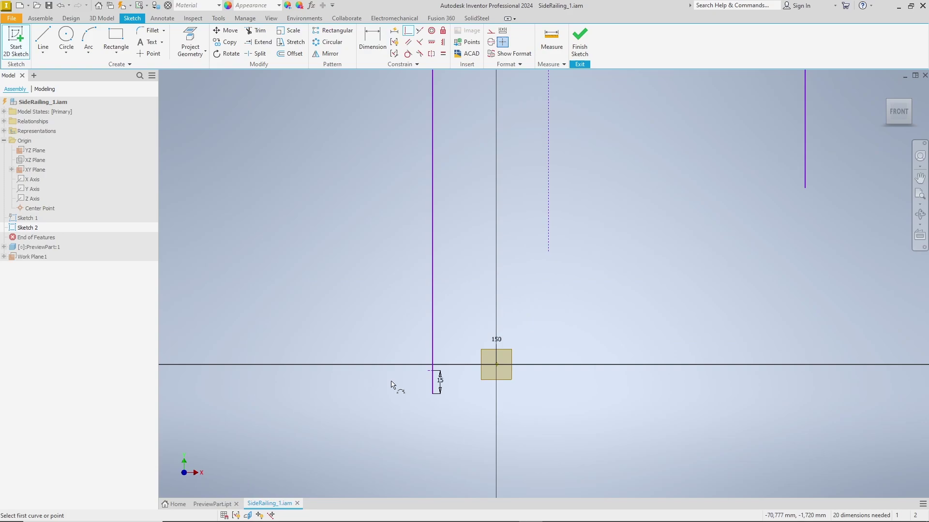
pyautogui.scroll(-2, 427, 380)
pyautogui.click(495, 370)
pyautogui.scroll(-5, 496, 365)
pyautogui.rightClick(546, 356)
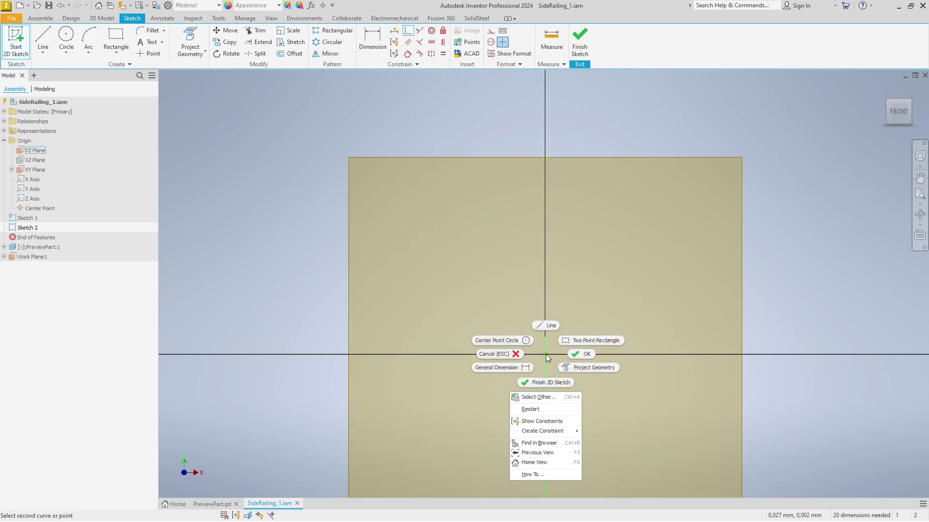
pyautogui.click(542, 395)
pyautogui.scroll(5, 582, 391)
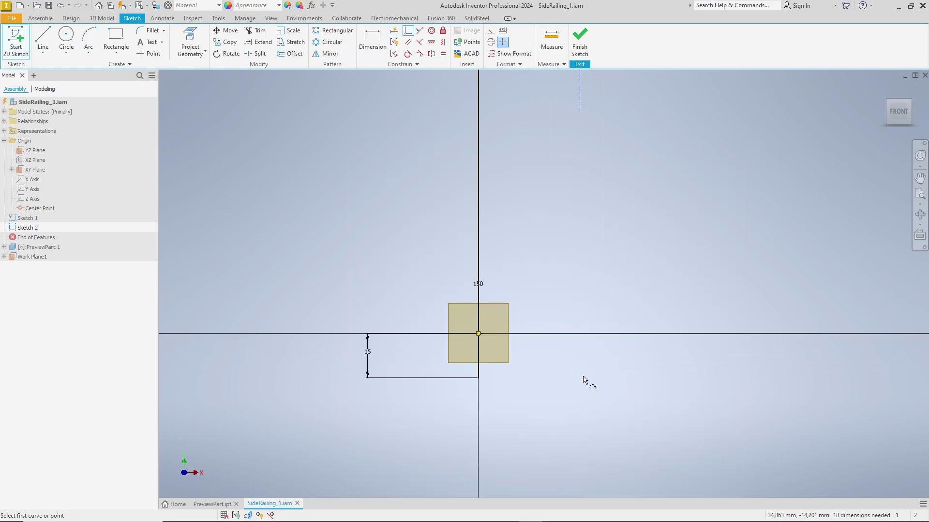
pyautogui.scroll(5, 584, 379)
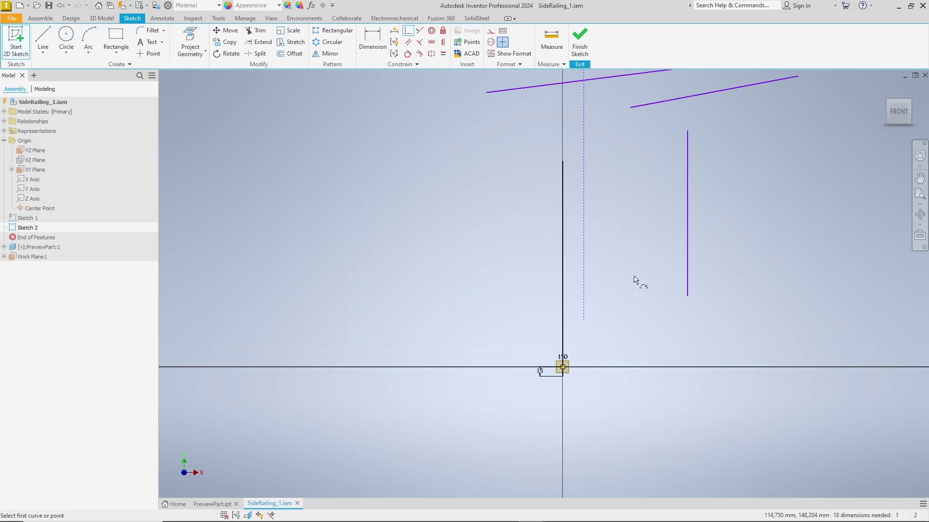
pyautogui.click(584, 320)
pyautogui.scroll(3, 632, 311)
pyautogui.press('=')
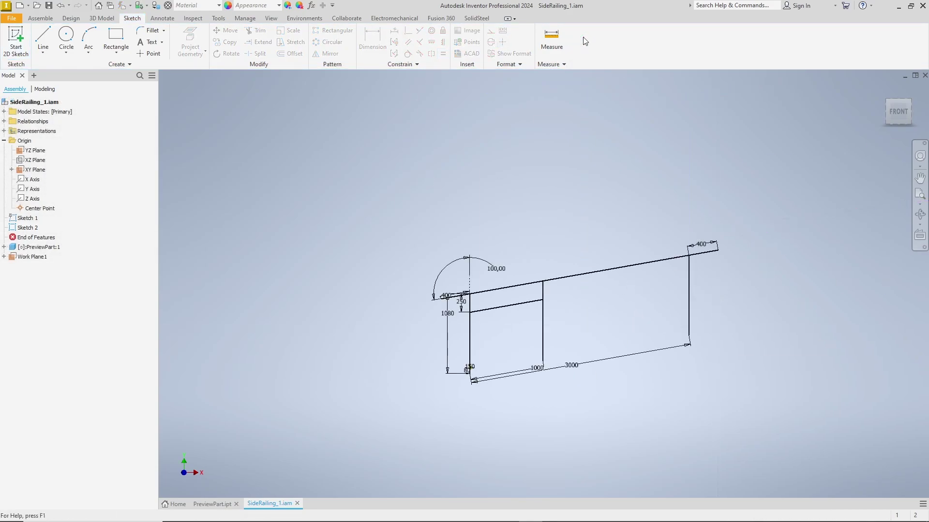
# Step: Check the railing outline from side and angled views, then return to the assembly tools
pyautogui.press('F5')
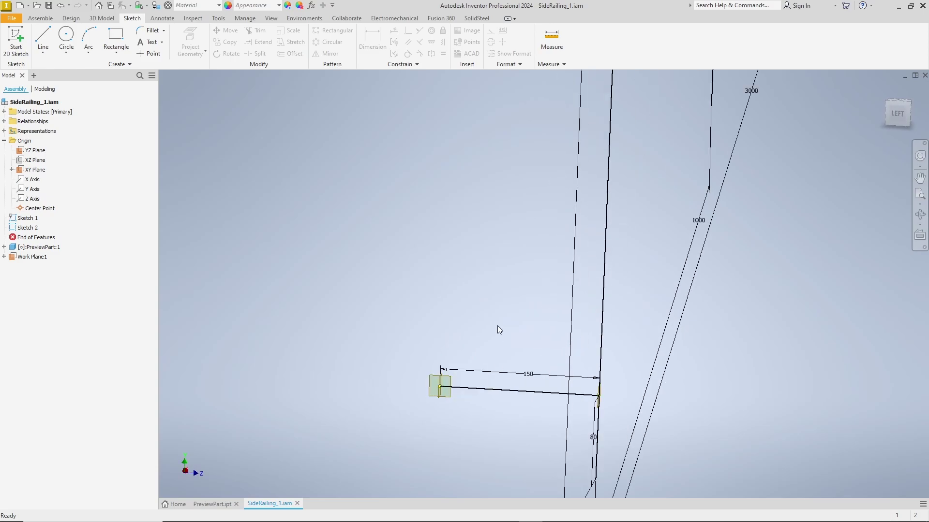
pyautogui.scroll(5, 497, 326)
pyautogui.press('F5')
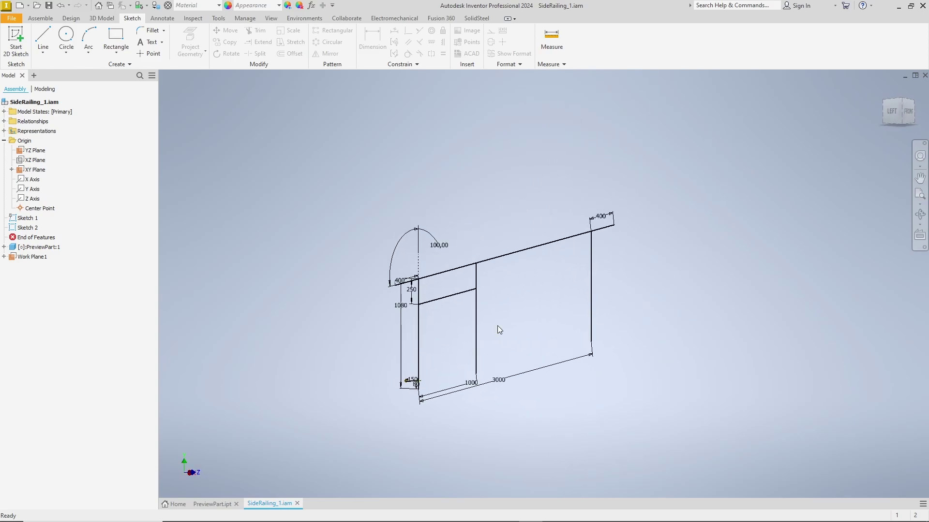
pyautogui.click(40, 18)
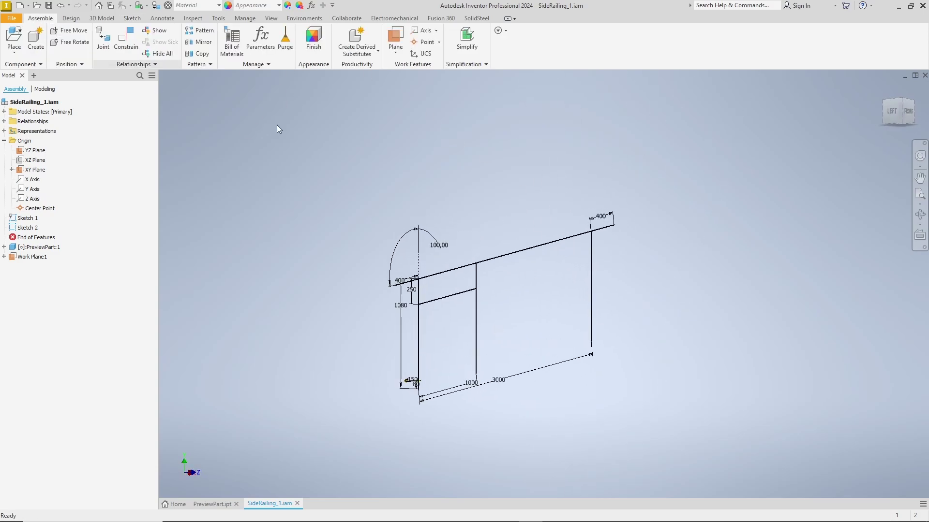
# Step: Add numeric user parameter SSPAngle with unit deg and value 20
pyautogui.click(260, 38)
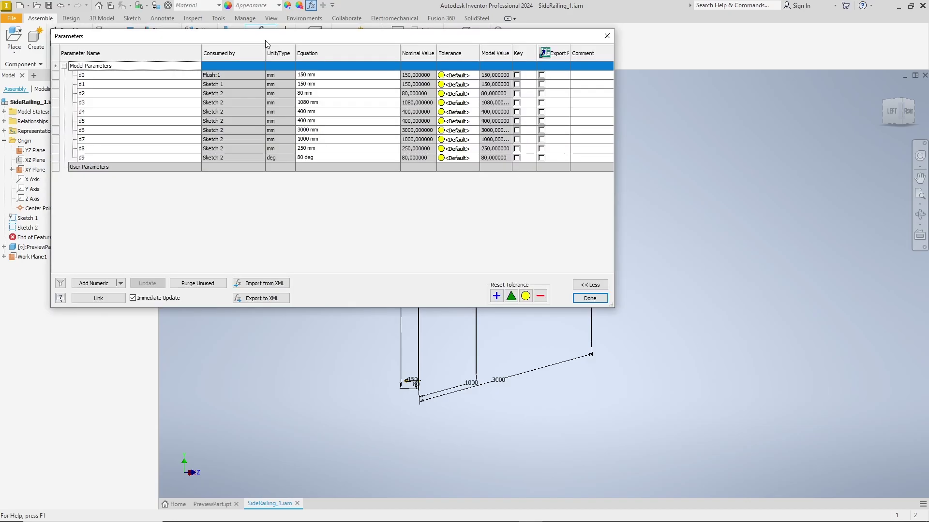
pyautogui.click(94, 283)
pyautogui.write('SSPAngle')
pyautogui.press('Return')
pyautogui.click(287, 177)
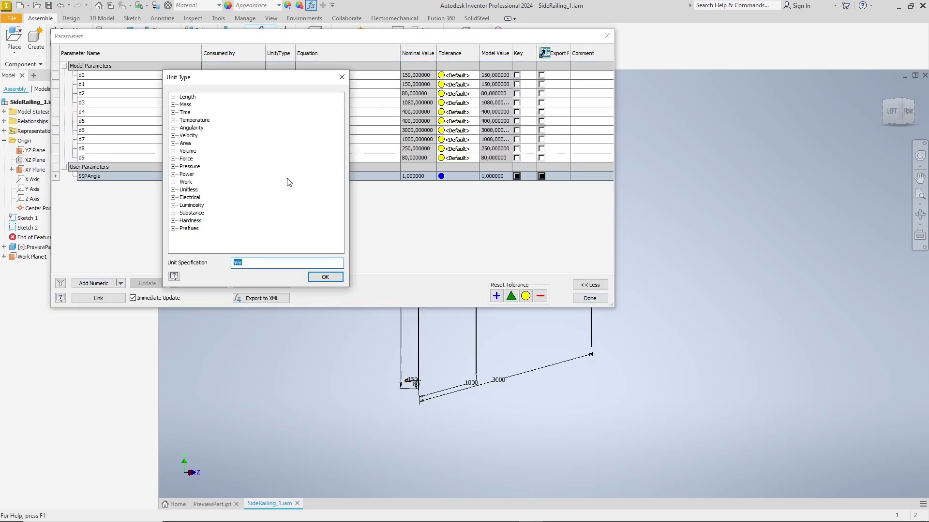
pyautogui.write('deg')
pyautogui.press('Return')
pyautogui.click(331, 176)
pyautogui.write('20')
pyautogui.press('Return')
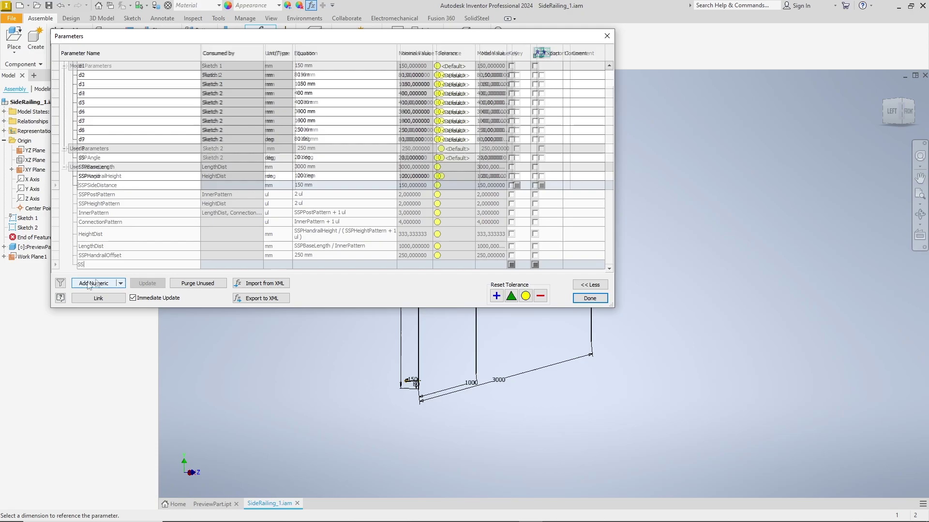
# Step: Add numeric user parameter SSPBottomOffset with value 80 mm
pyautogui.click(93, 283)
pyautogui.write('SSPBott')
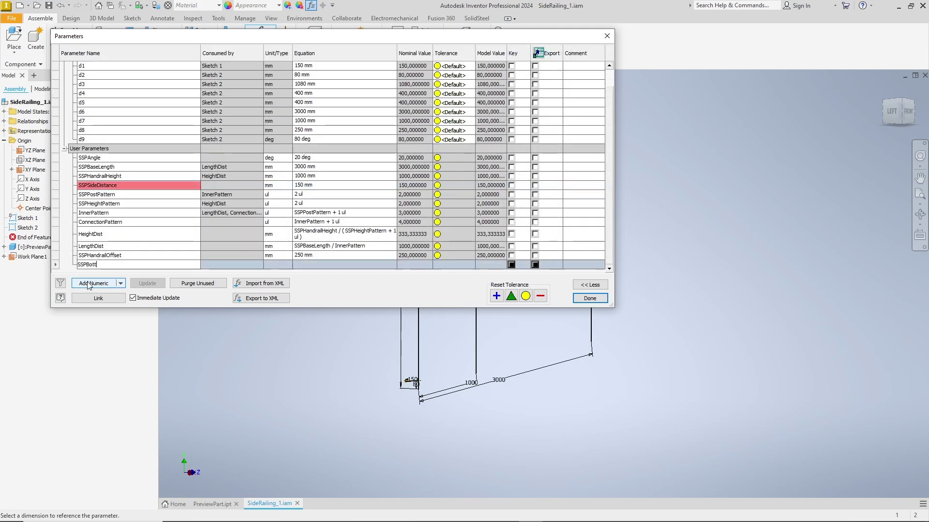
pyautogui.write('omOffset')
pyautogui.press('Return')
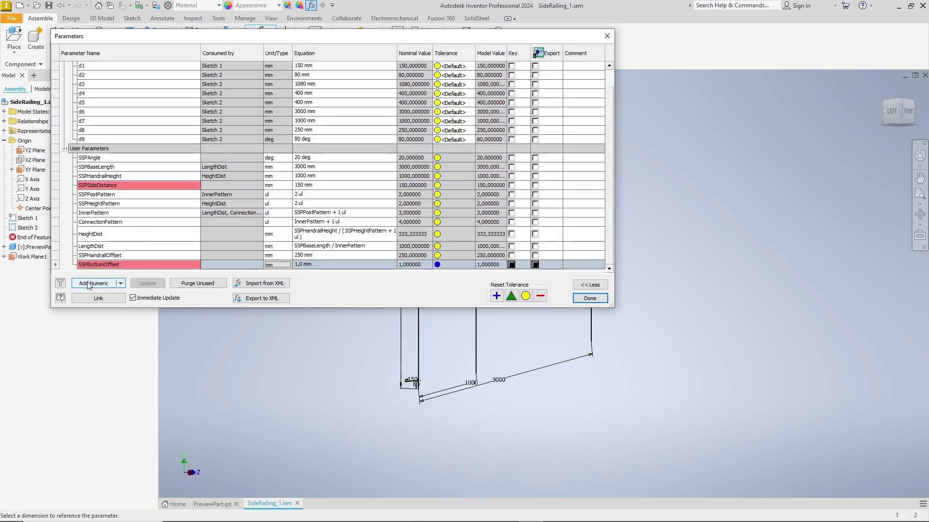
pyautogui.press('Return')
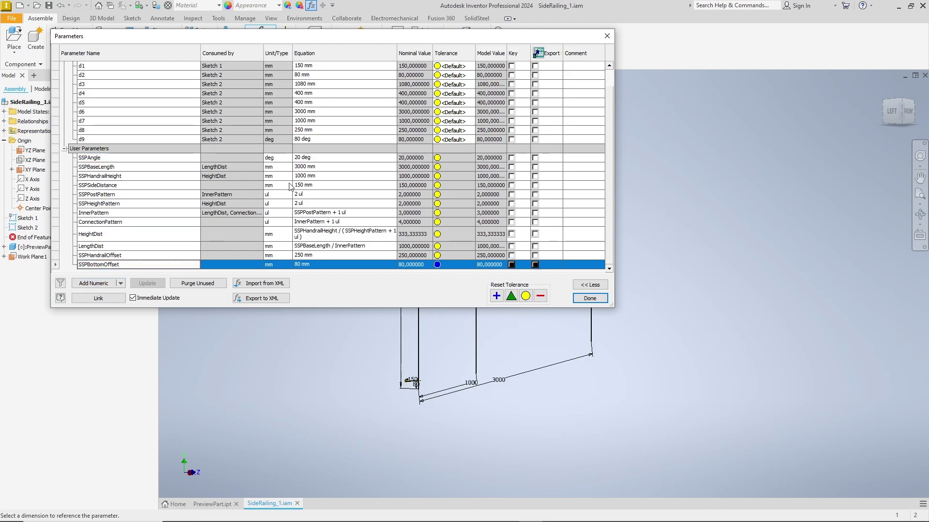
pyautogui.scroll(1, 366, 168)
# Step: Link d0 to SSPSideDistance, d1 onward to SSP parameters, and d9 to 90 deg - SSPAngle
pyautogui.click(326, 74)
pyautogui.write('=SSPSideDistance')
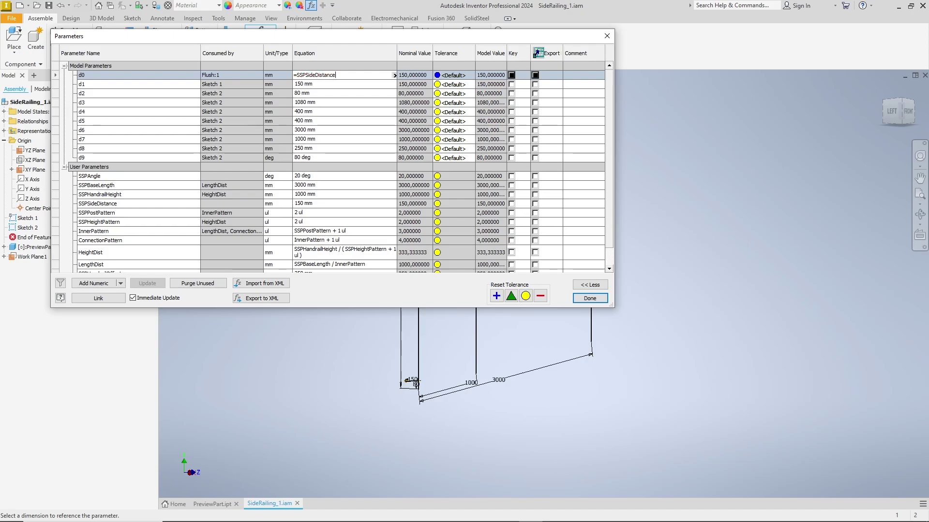
pyautogui.press('Return')
pyautogui.click(320, 83)
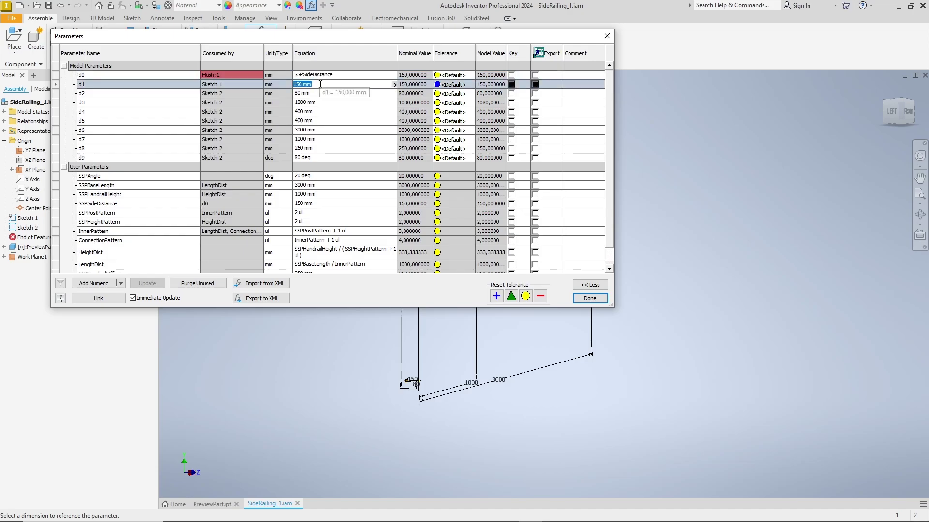
pyautogui.write('=SSPSideDista')
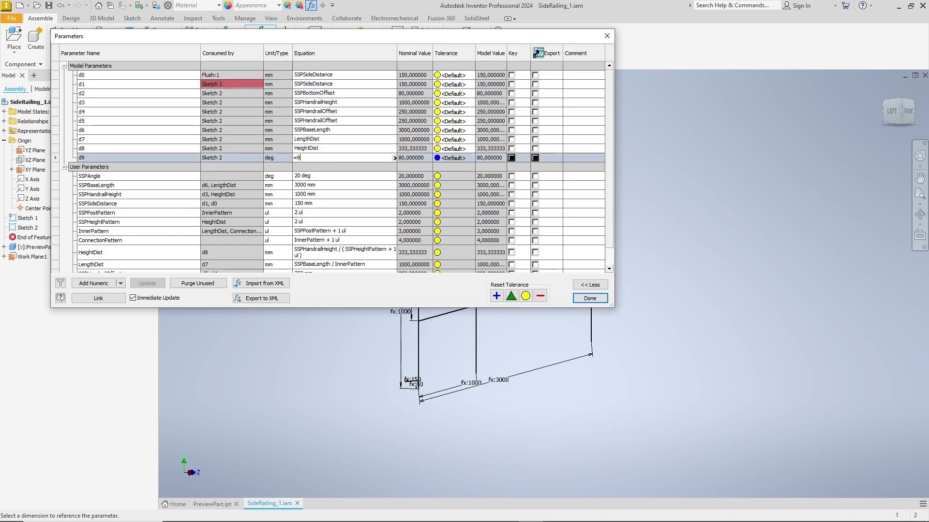
pyautogui.write('0')
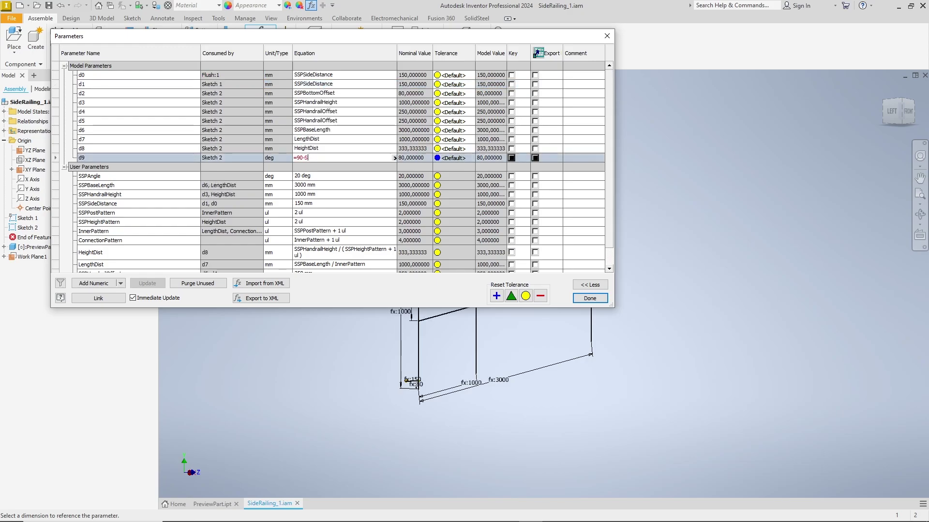
pyautogui.press('Return')
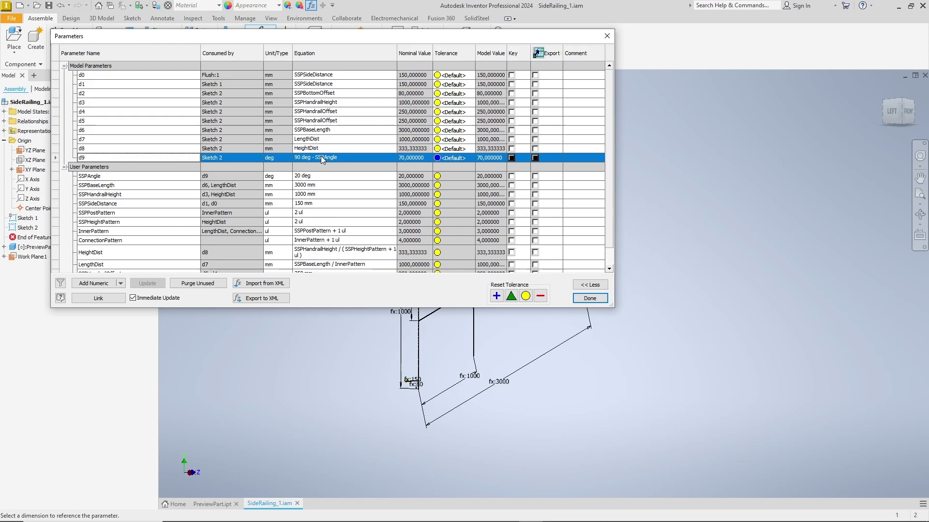
pyautogui.click(589, 298)
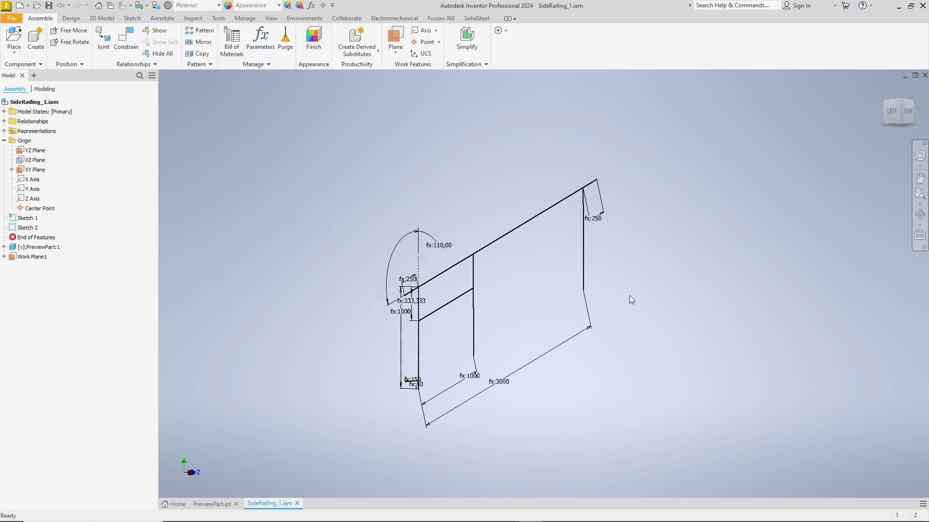
# Step: Create RURO 42.4x3 tubes on the tube lines and a RURO 26.9x3 middle rail
pyautogui.click(485, 19)
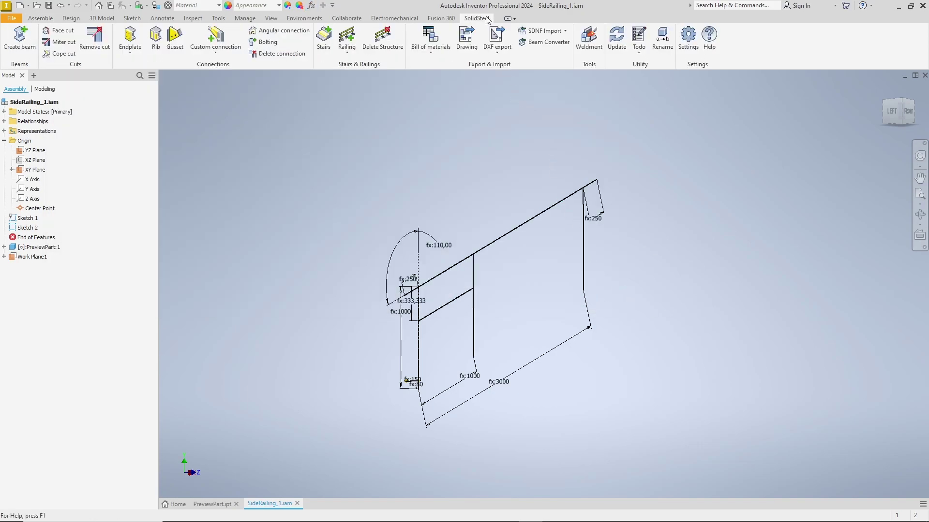
pyautogui.click(19, 38)
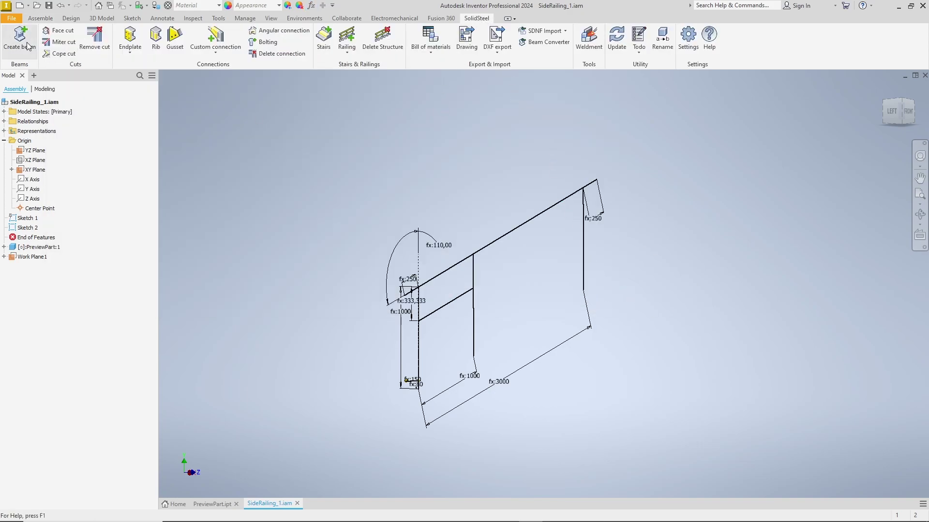
pyautogui.click(128, 163)
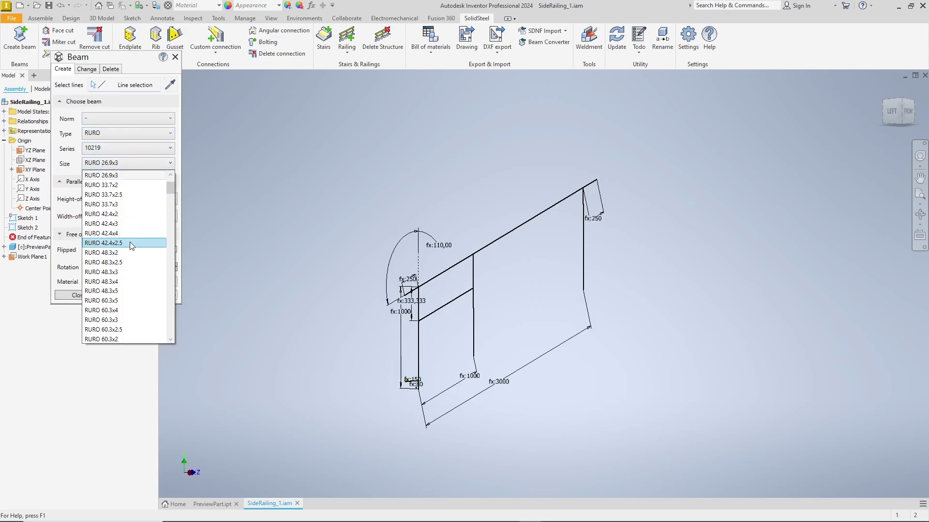
pyautogui.click(116, 223)
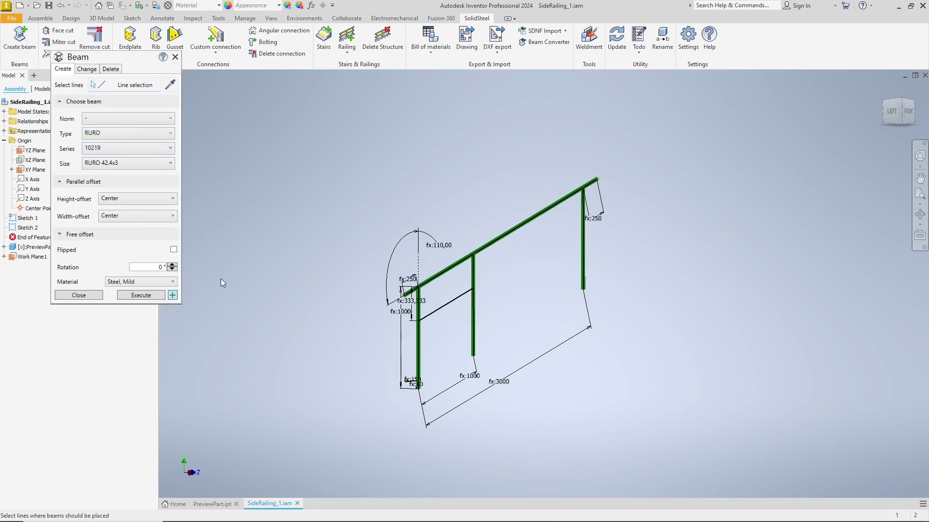
pyautogui.click(162, 163)
pyautogui.click(147, 228)
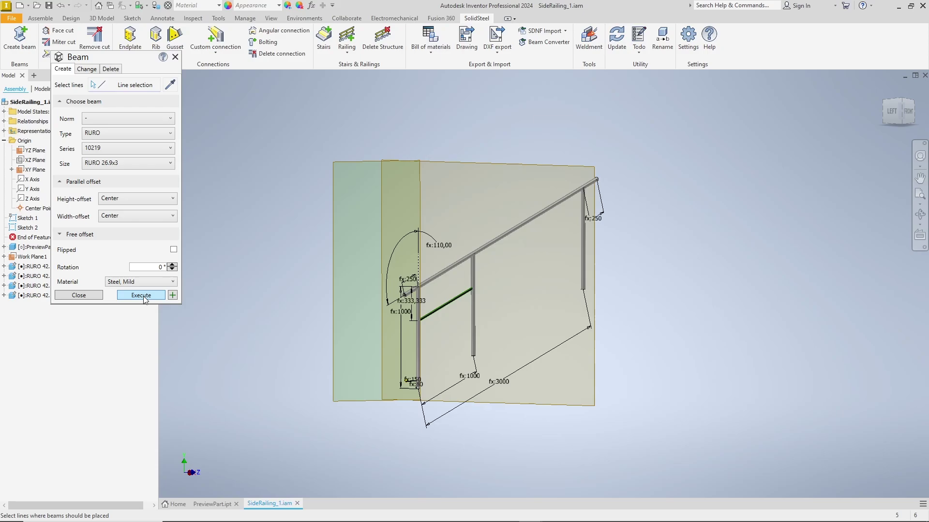
pyautogui.click(140, 295)
# Step: Add an FL 80x10 flat-bar mount on the 150 line, rotated 90°
pyautogui.keyDown('shift'); pyautogui.moveTo(207, 311); pyautogui.dragTo(245, 325, button='middle'); pyautogui.keyUp('shift')
pyautogui.click(128, 133)
pyautogui.click(110, 192)
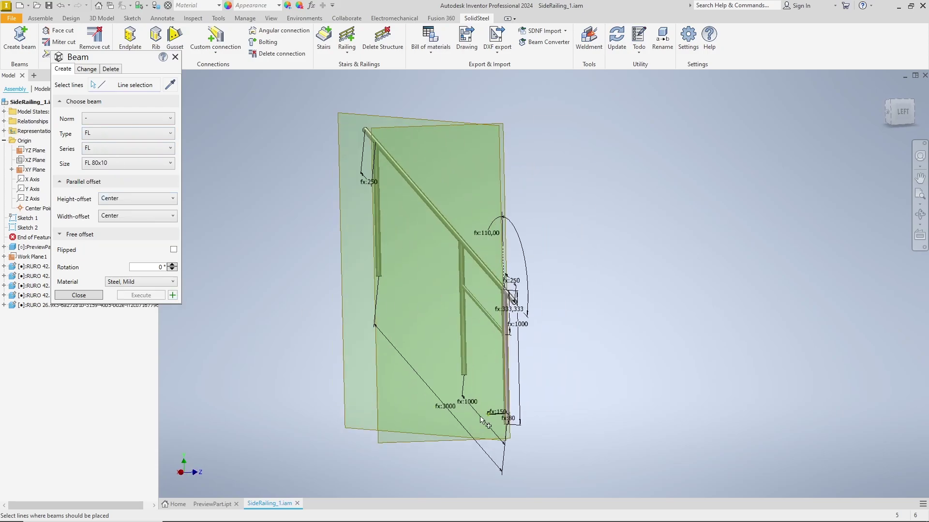
pyautogui.click(488, 414)
pyautogui.scroll(10, 493, 416)
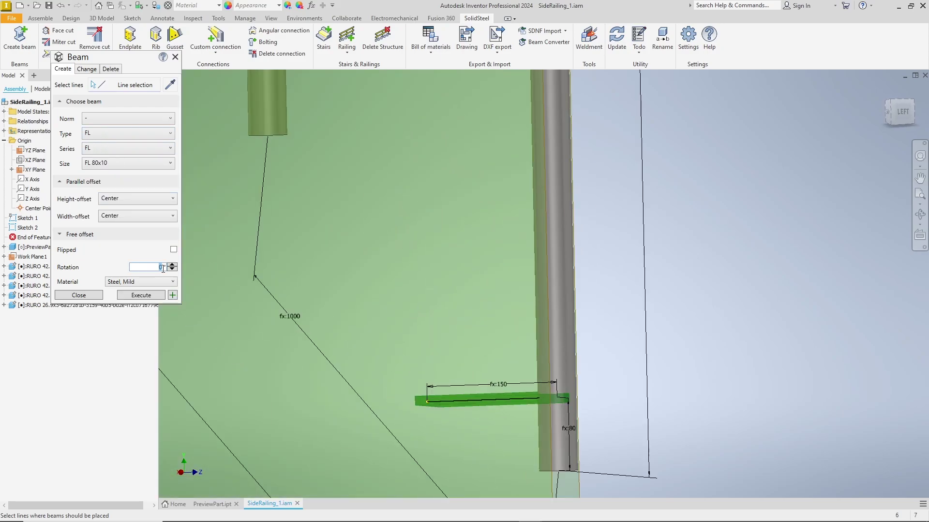
pyautogui.write('90')
pyautogui.click(145, 296)
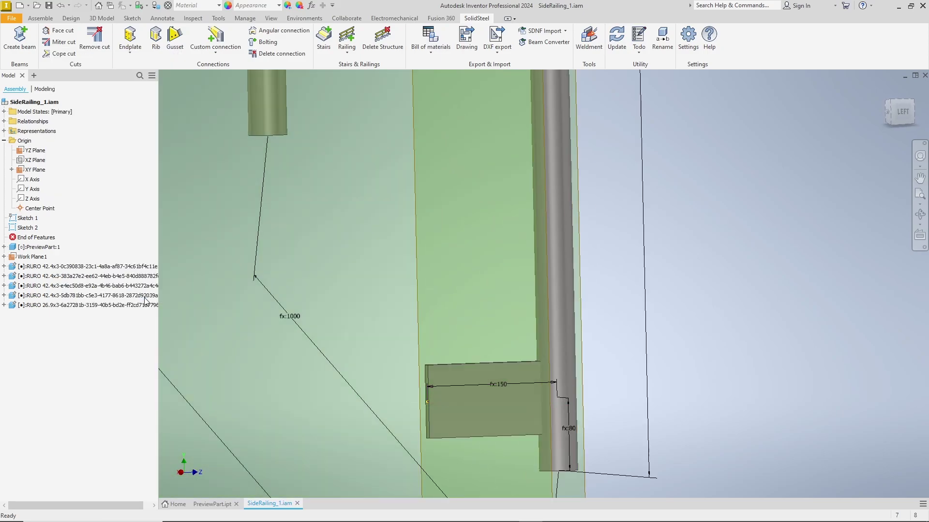
pyautogui.press('F6')
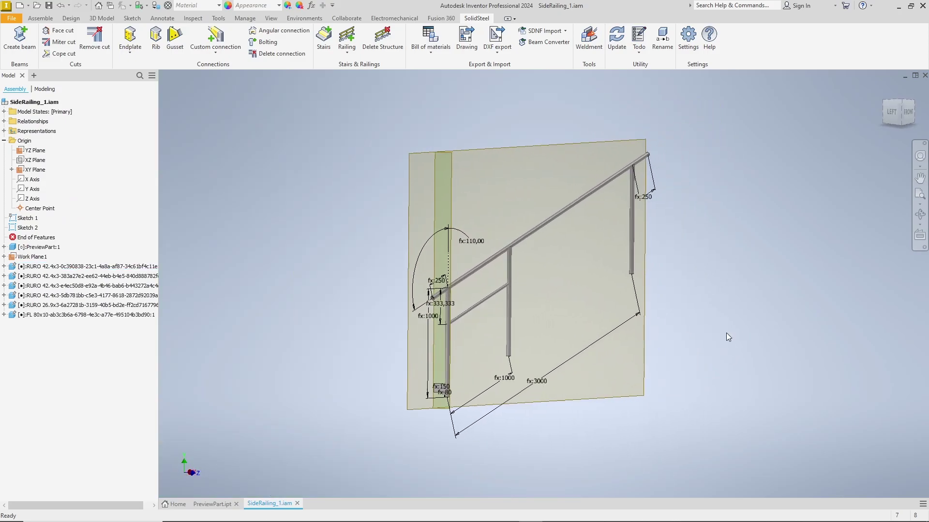
# Step: Create a component pattern of the railing post
pyautogui.click(200, 30)
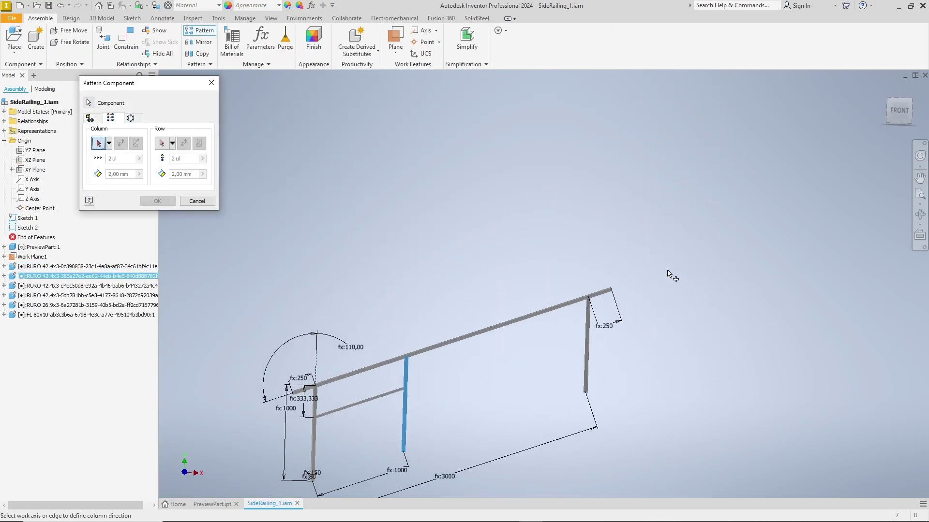
pyautogui.click(139, 174)
pyautogui.click(158, 200)
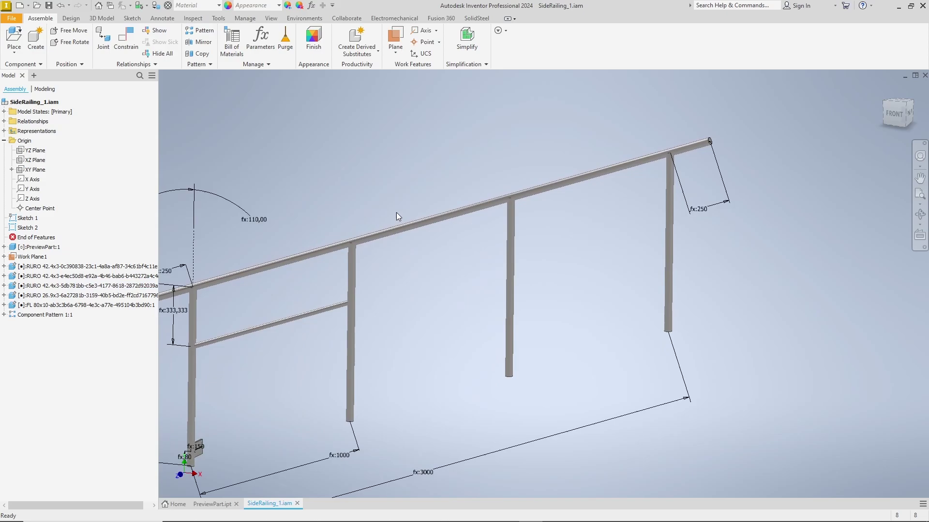
# Step: Pattern the rail and Component Pattern 2:1, with column count and spacing from parameters
pyautogui.click(200, 30)
pyautogui.click(320, 283)
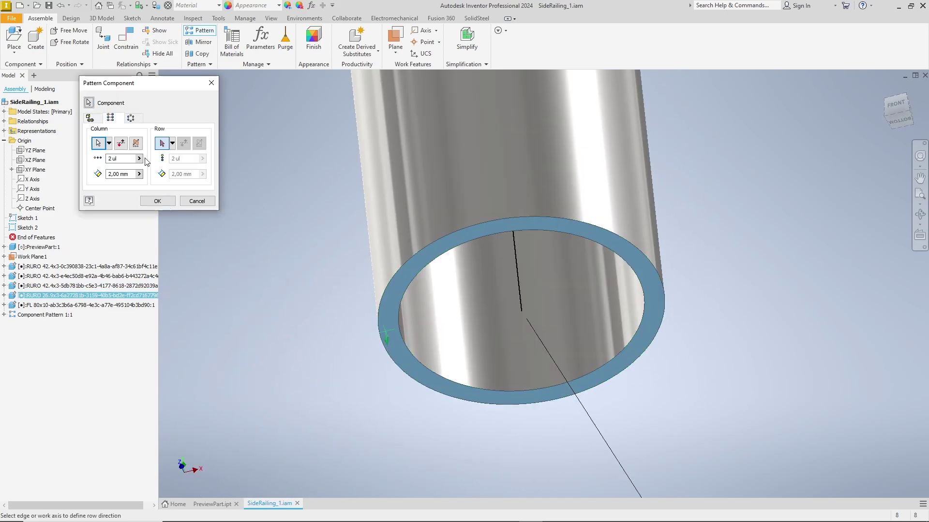
pyautogui.click(139, 173)
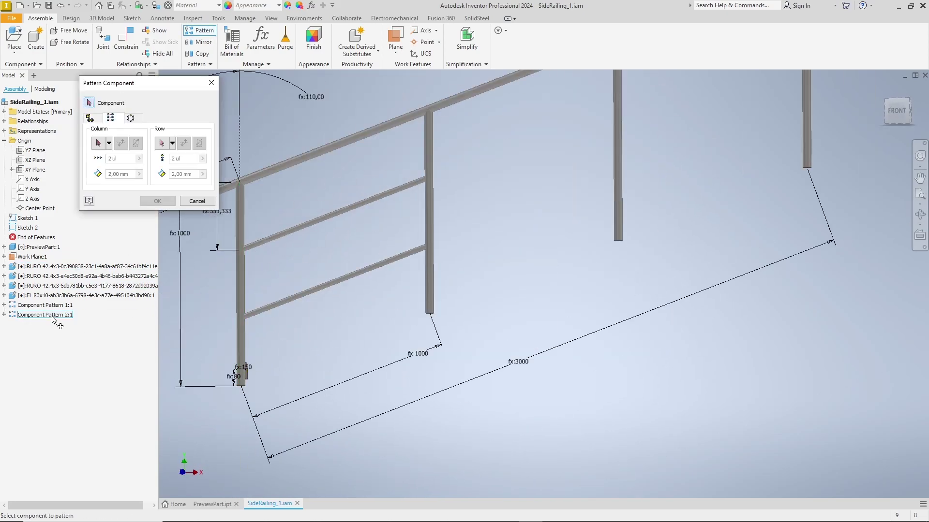
pyautogui.click(45, 315)
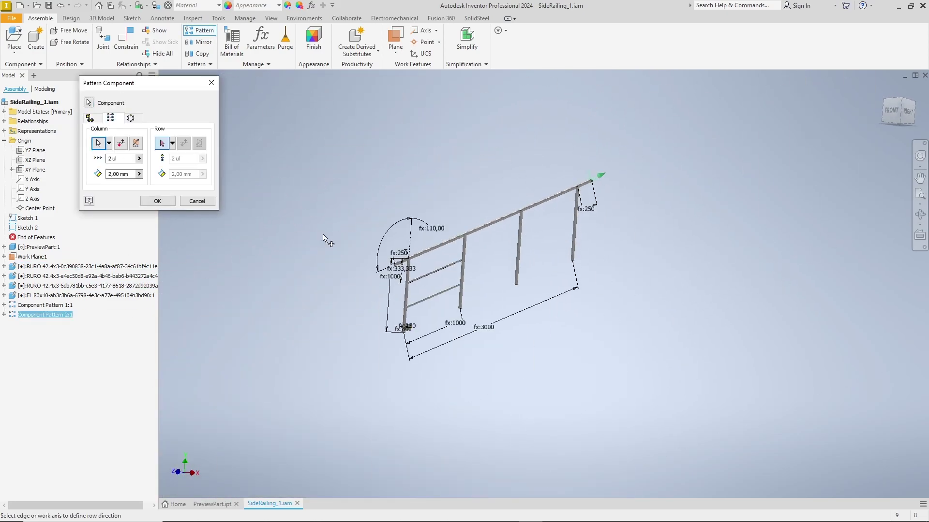
pyautogui.click(139, 158)
pyautogui.click(139, 173)
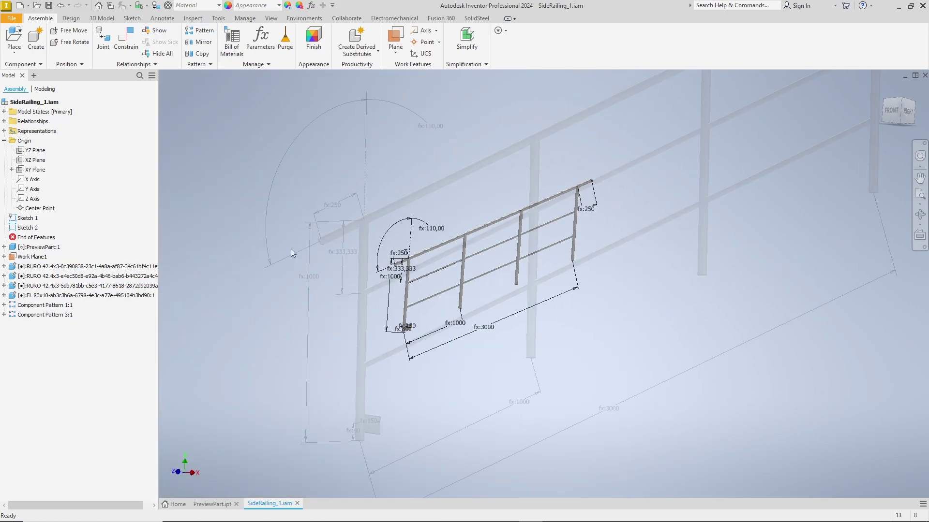
# Step: Pattern the flat-bar mount along the tube end, using ConnectionPattern as the column count
pyautogui.click(112, 119)
pyautogui.click(370, 426)
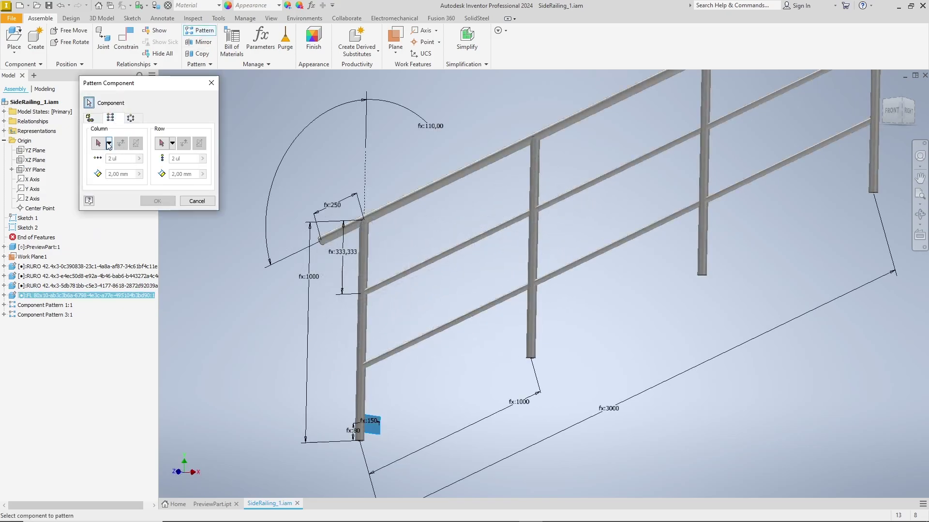
pyautogui.click(99, 143)
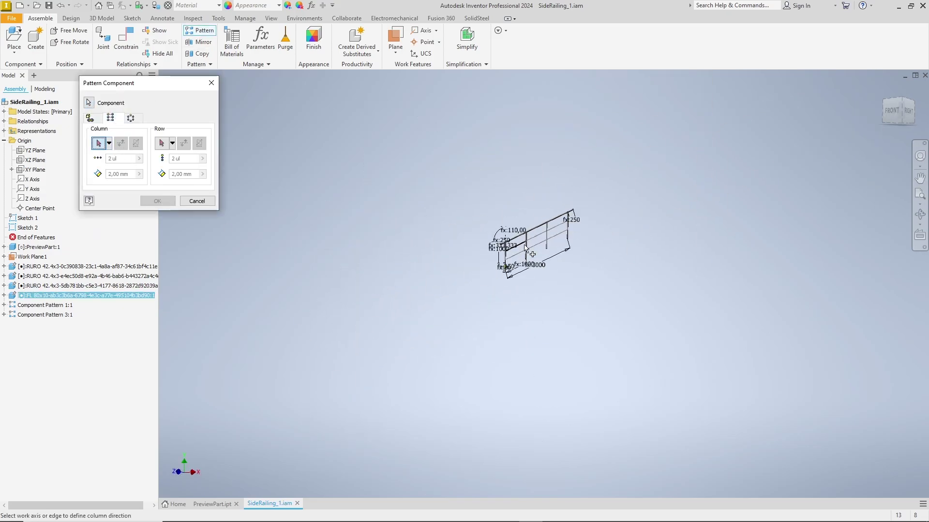
pyautogui.scroll(10, 383, 154)
pyautogui.click(384, 154)
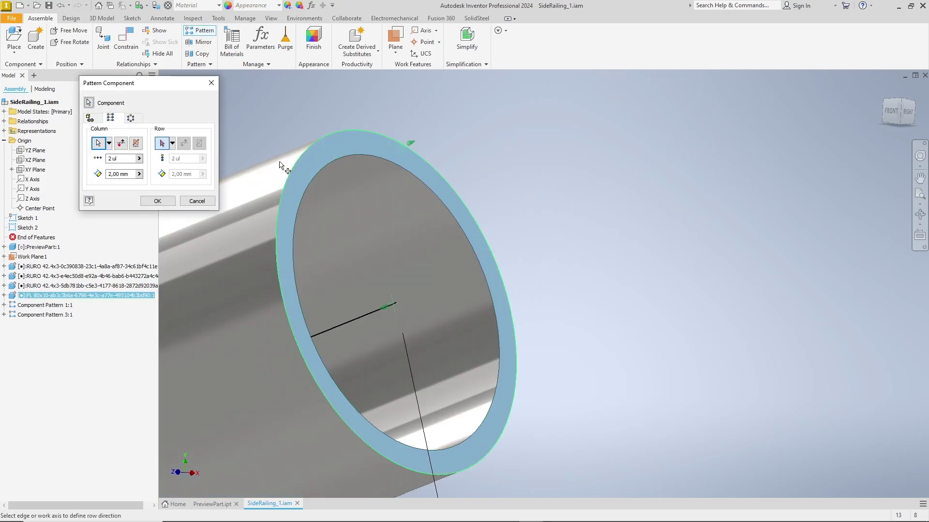
pyautogui.click(138, 158)
pyautogui.click(192, 207)
pyautogui.click(138, 174)
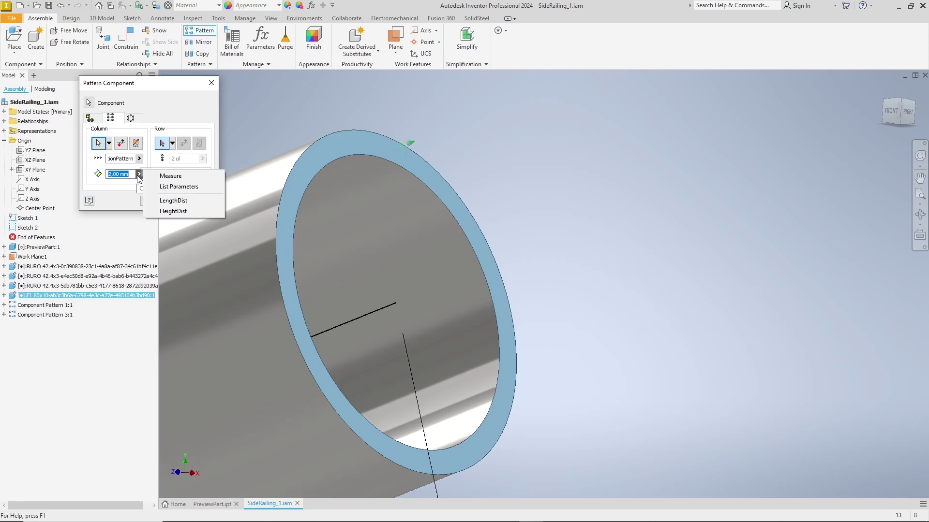
pyautogui.click(179, 196)
pyautogui.scroll(-8, 338, 290)
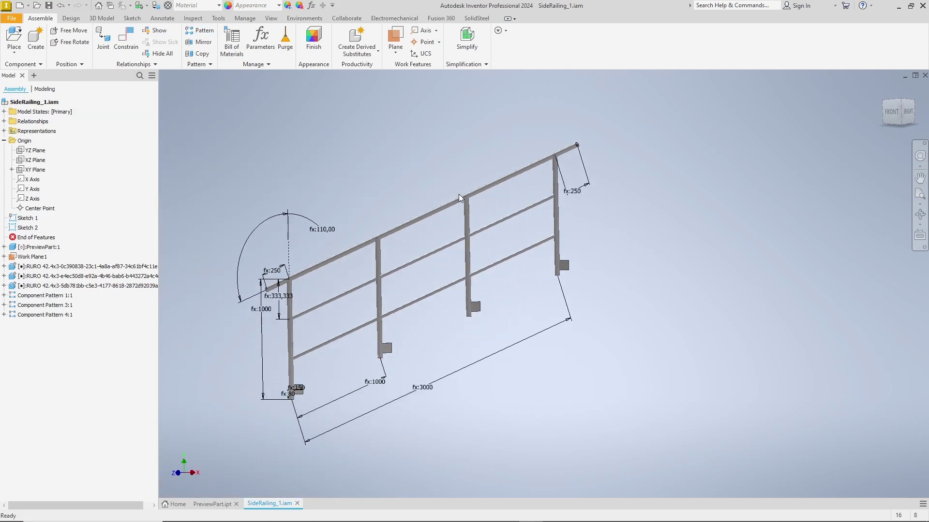
pyautogui.click(890, 112)
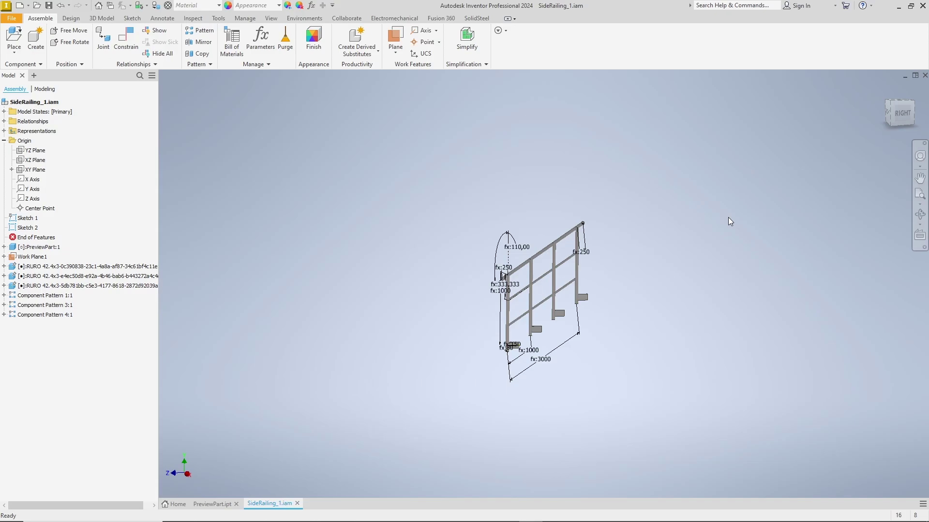
# Step: Set SSPSideDistance to 100 mm in Parameters, then show the SolidSteel tab in home view
pyautogui.click(260, 41)
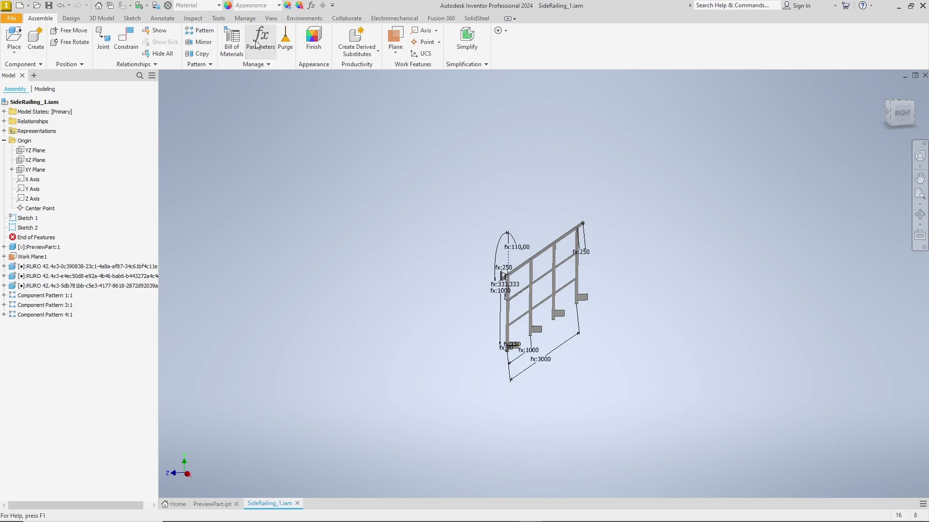
pyautogui.scroll(-5, 379, 203)
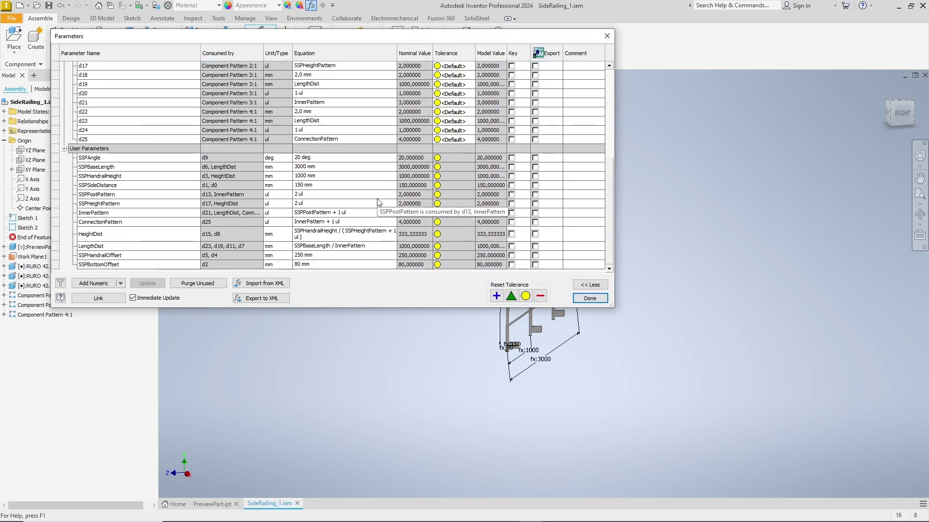
pyautogui.click(326, 185)
pyautogui.write('100 mm')
pyautogui.press('Return')
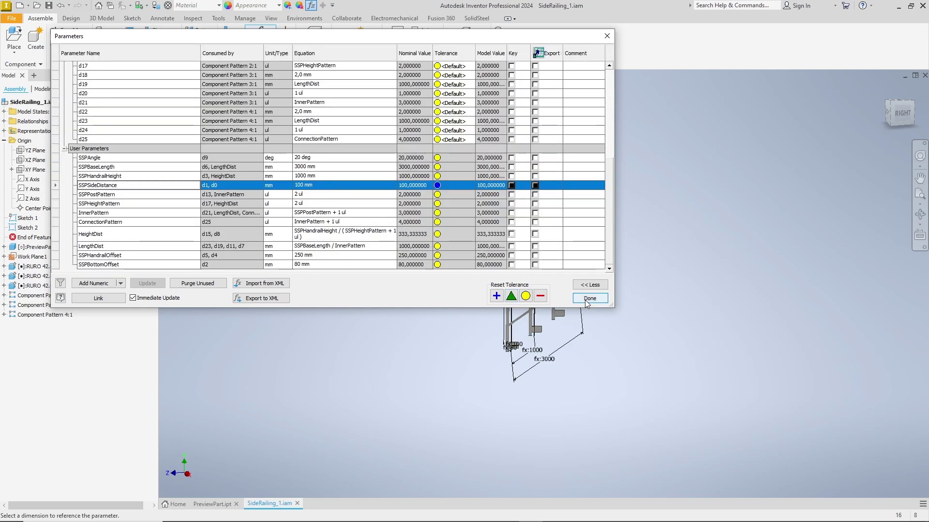
pyautogui.click(589, 298)
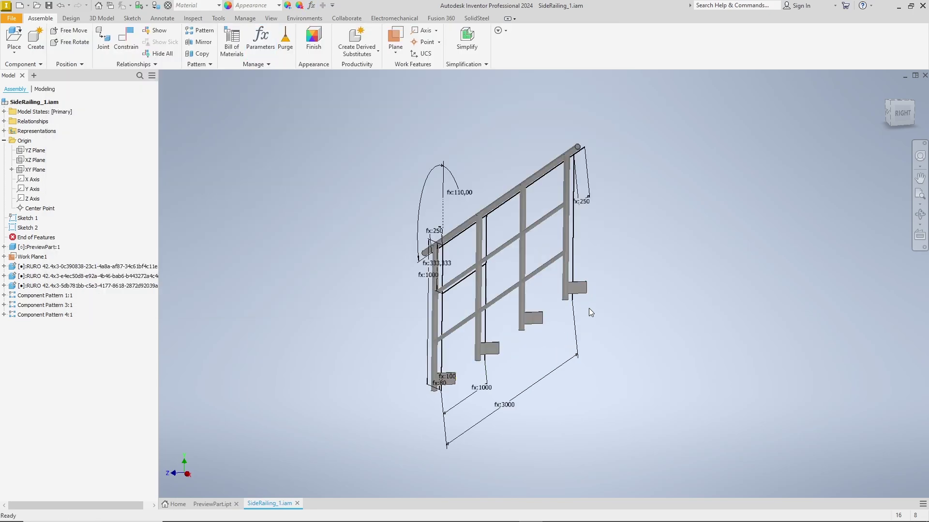
pyautogui.click(476, 18)
pyautogui.press('F6')
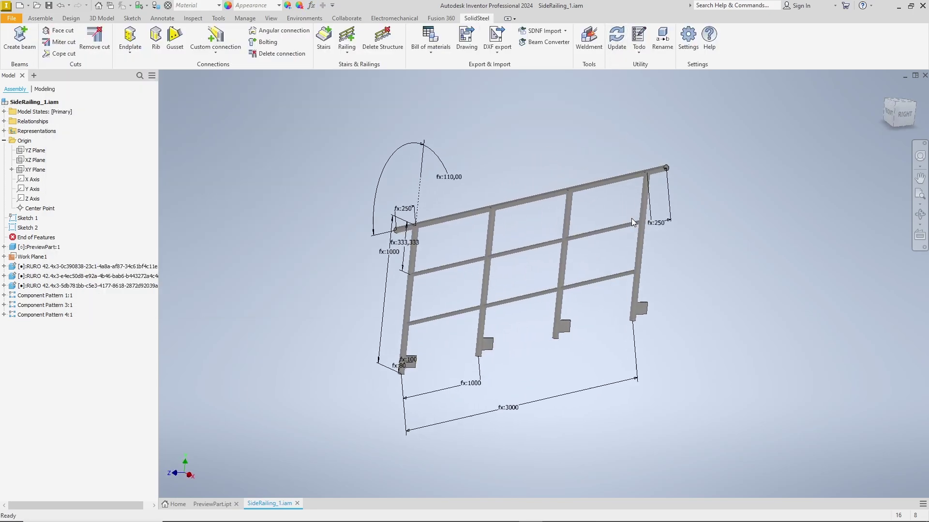
# Step: Learn the railing as SideRailing_1 with railing_preview.jpg as its image and SSPAngle disabled
pyautogui.click(346, 53)
pyautogui.click(368, 67)
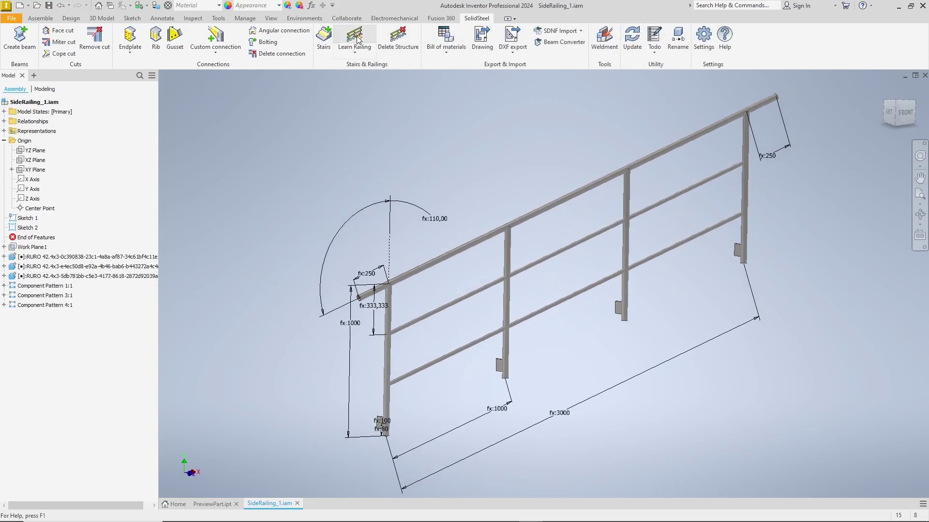
pyautogui.write('SideRailing_1')
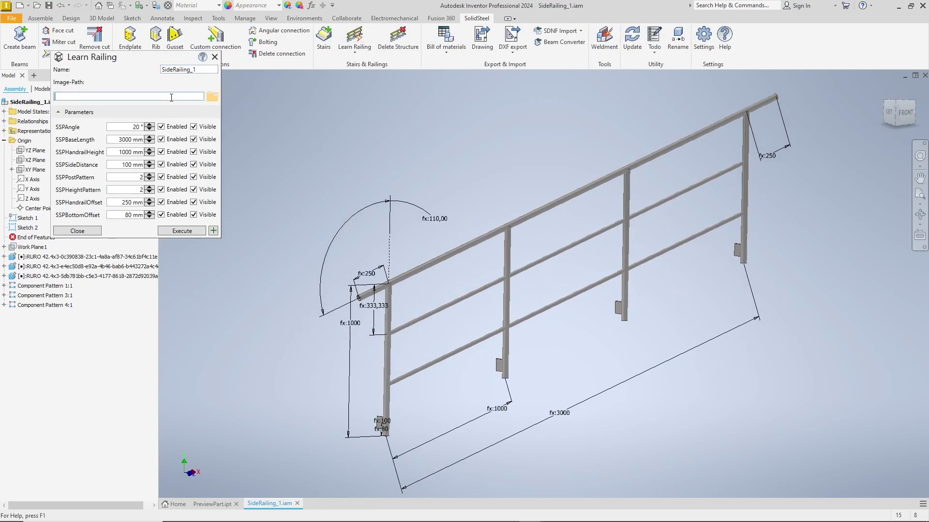
pyautogui.click(212, 96)
pyautogui.scroll(-3, 242, 207)
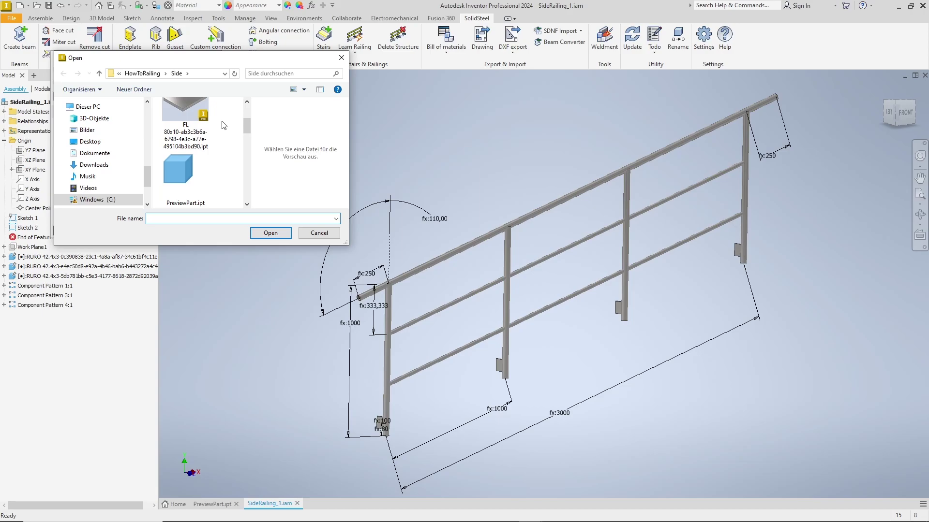
pyautogui.click(270, 233)
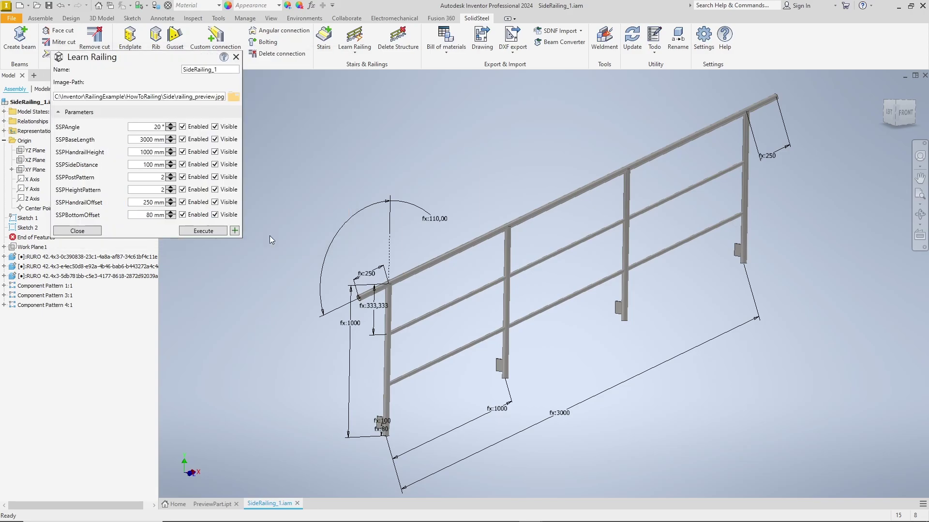
pyautogui.click(182, 127)
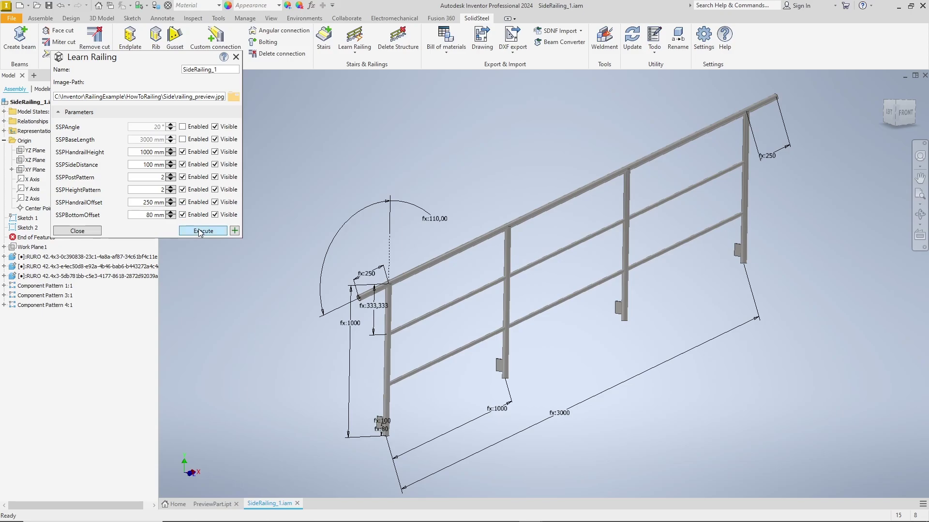
# Step: Open the Demo_1.iam assembly from the recent files page
pyautogui.click(177, 504)
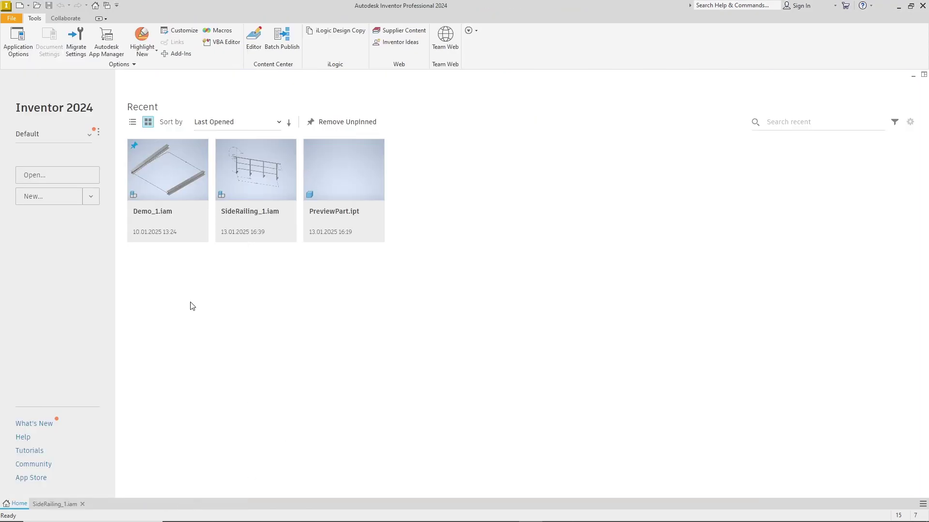
pyautogui.click(169, 177)
pyautogui.doubleClick(169, 176)
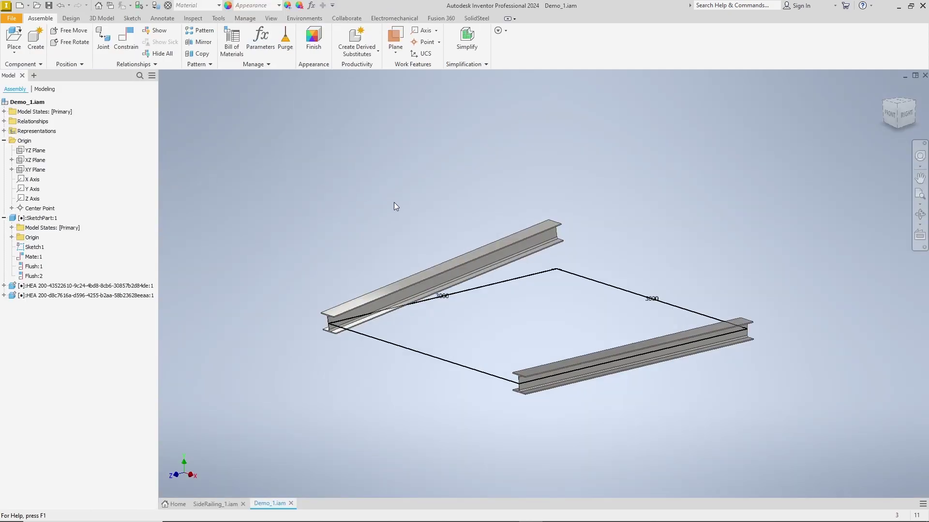
# Step: Place SideRailing_1 on the beam face with 100 mm start and end offsets
pyautogui.click(476, 18)
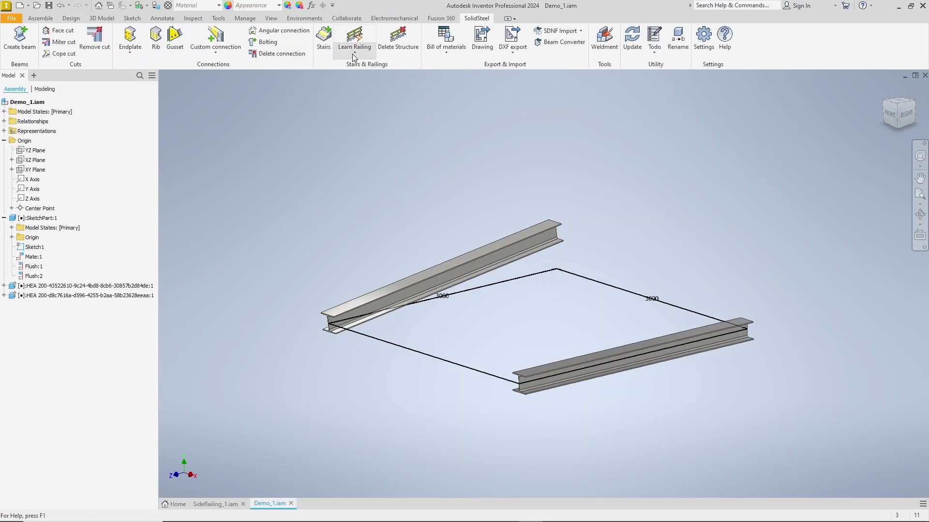
pyautogui.click(352, 54)
pyautogui.click(353, 72)
pyautogui.scroll(-2, 644, 395)
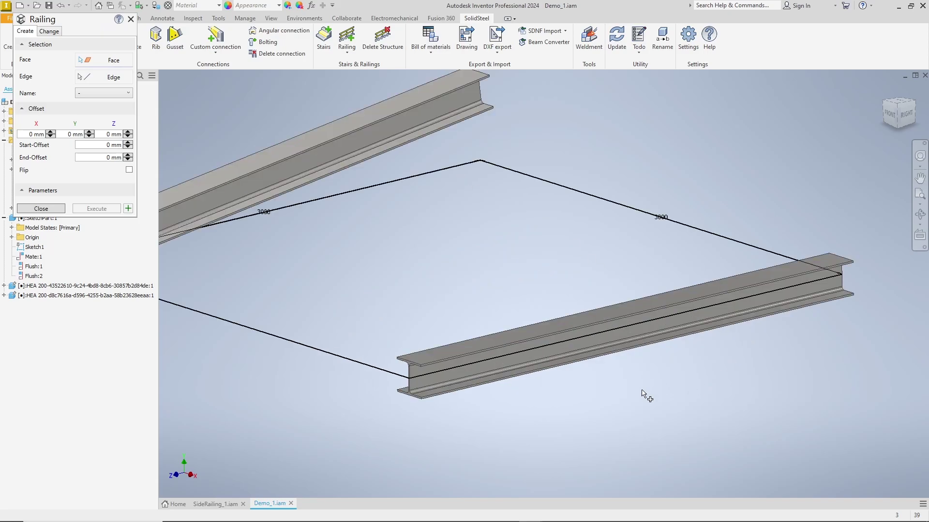
pyautogui.scroll(-3, 643, 395)
pyautogui.click(435, 315)
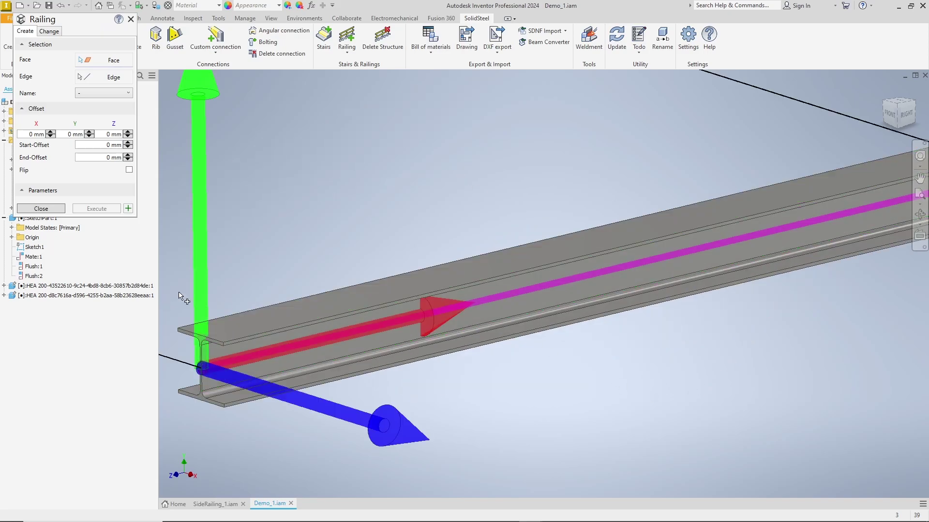
pyautogui.click(108, 92)
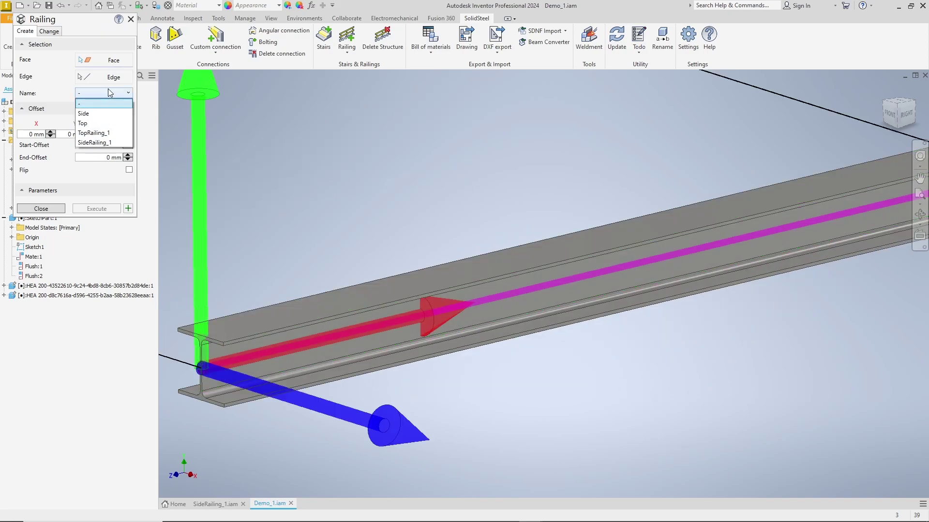
pyautogui.click(107, 143)
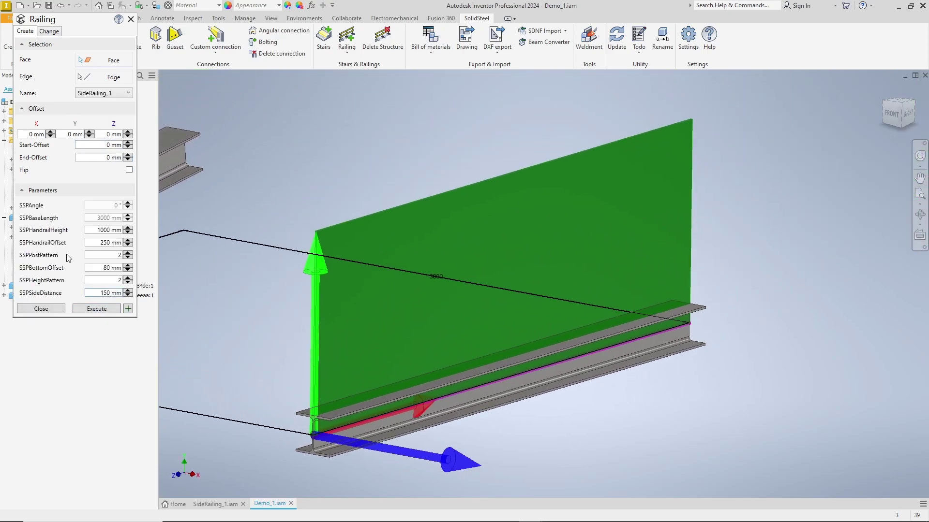
pyautogui.click(101, 144)
pyautogui.write('10')
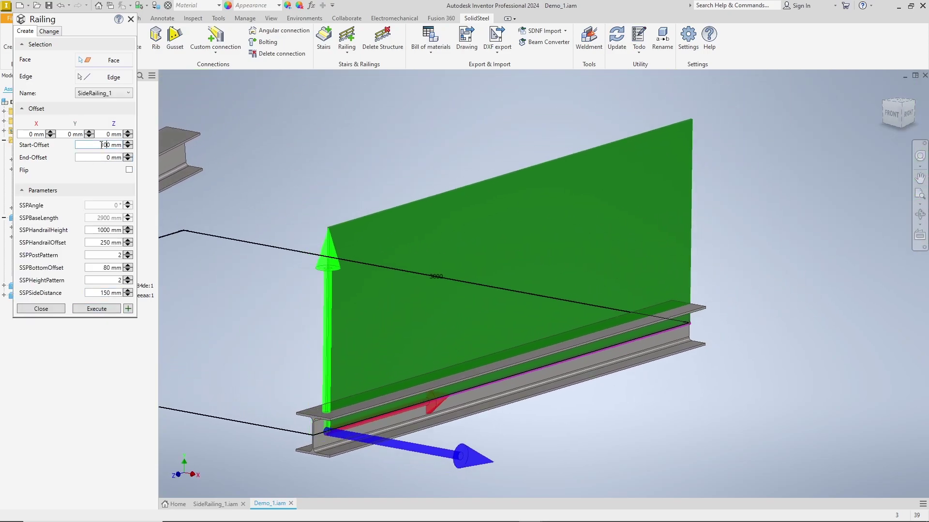
pyautogui.write('10')
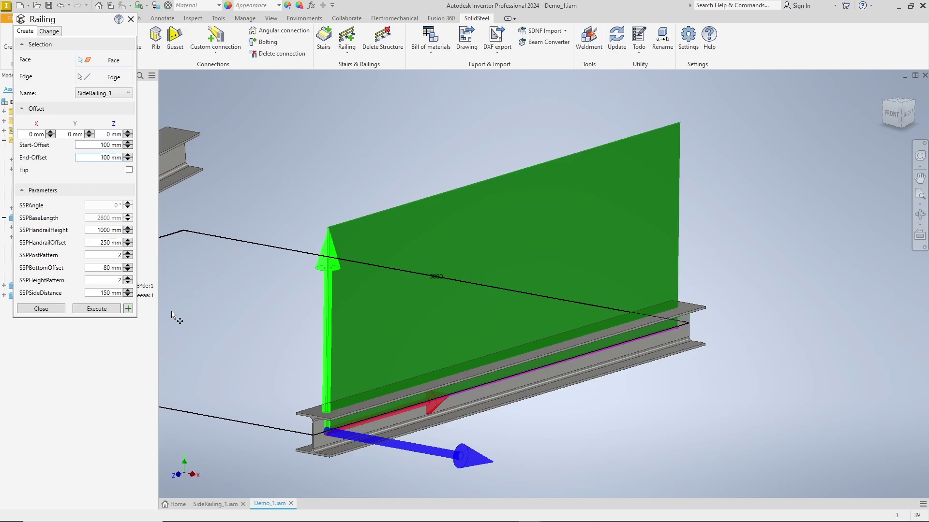
pyautogui.click(129, 309)
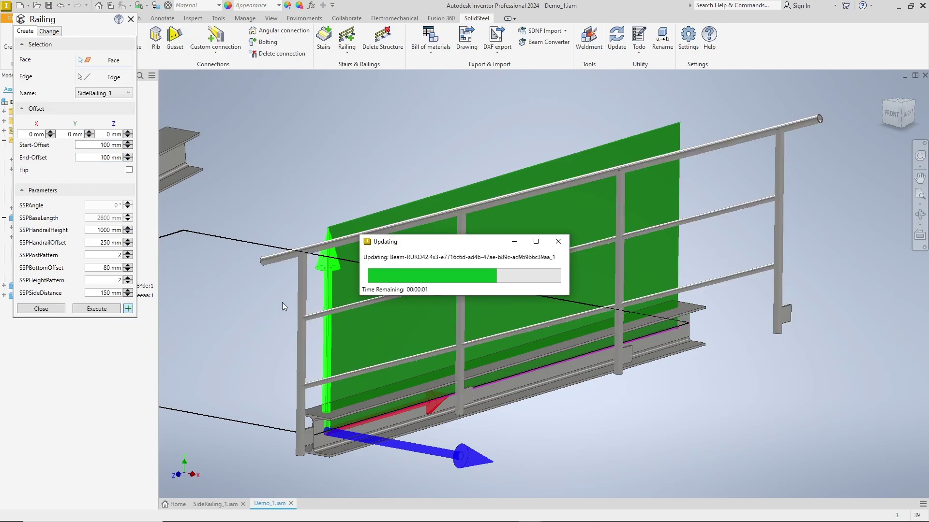
# Step: Build a flipped SideRailing_1 on the second beam's face with post and height patterns of 3
pyautogui.press('F5')
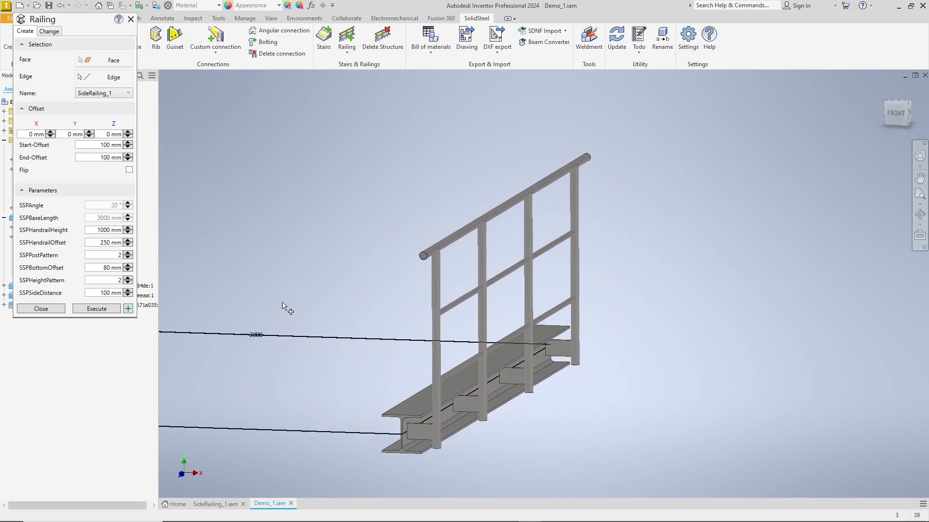
pyautogui.press('F6')
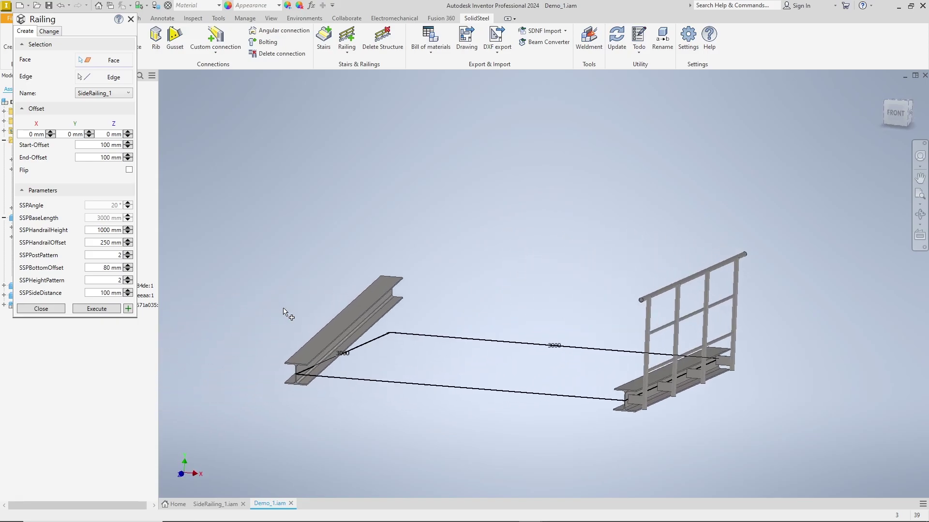
pyautogui.scroll(-5, 378, 306)
pyautogui.click(503, 360)
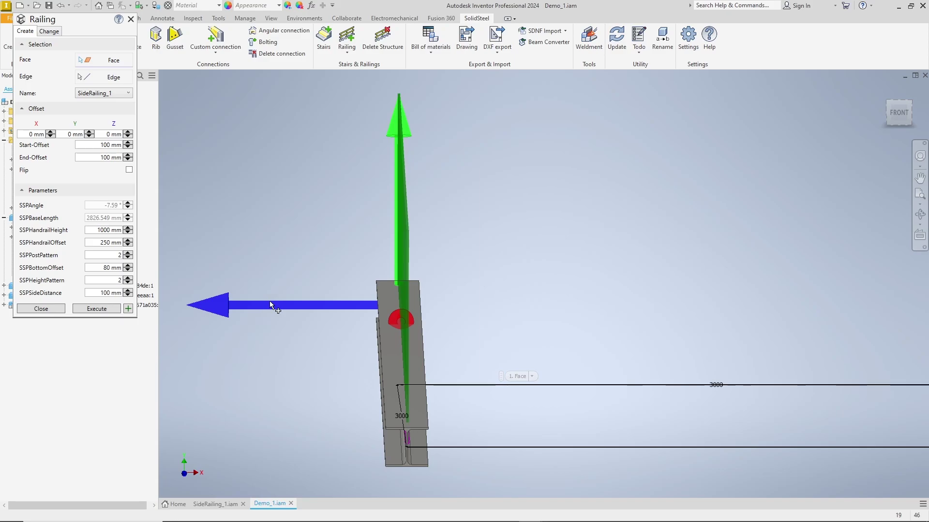
pyautogui.click(130, 169)
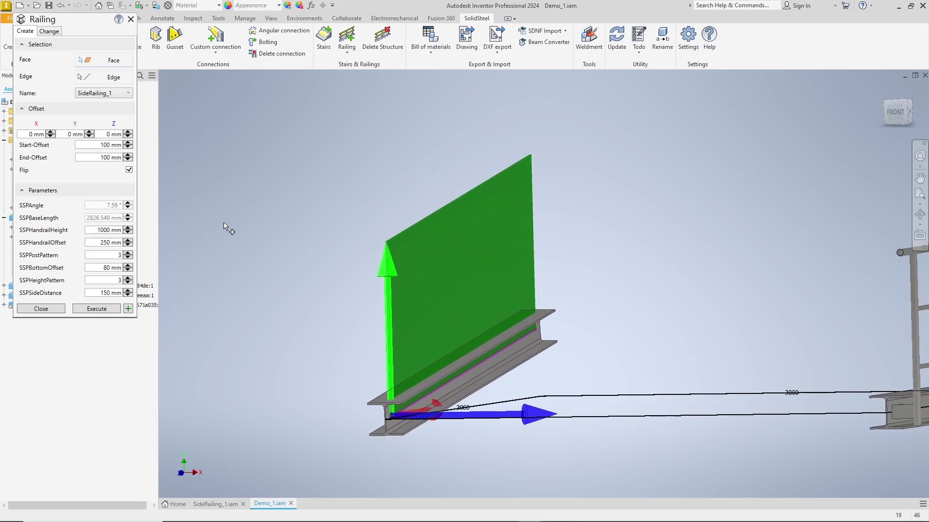
pyautogui.click(96, 309)
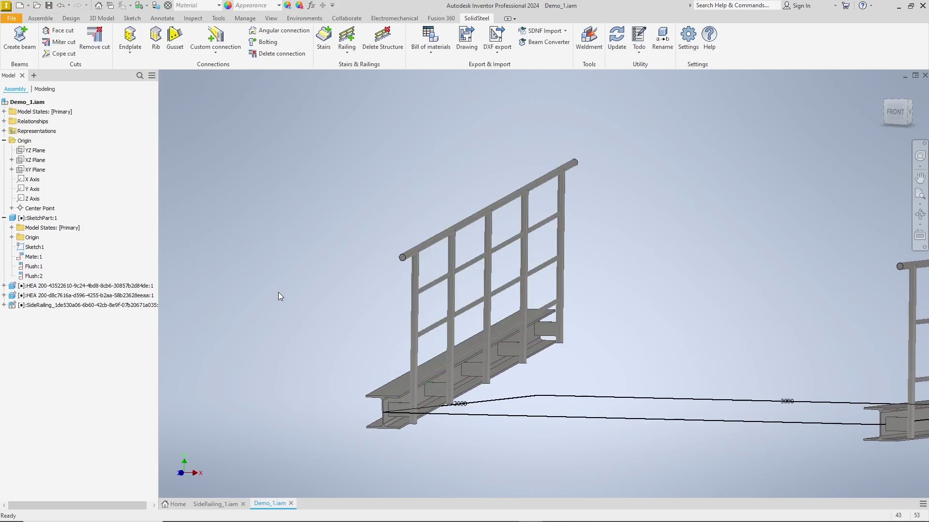